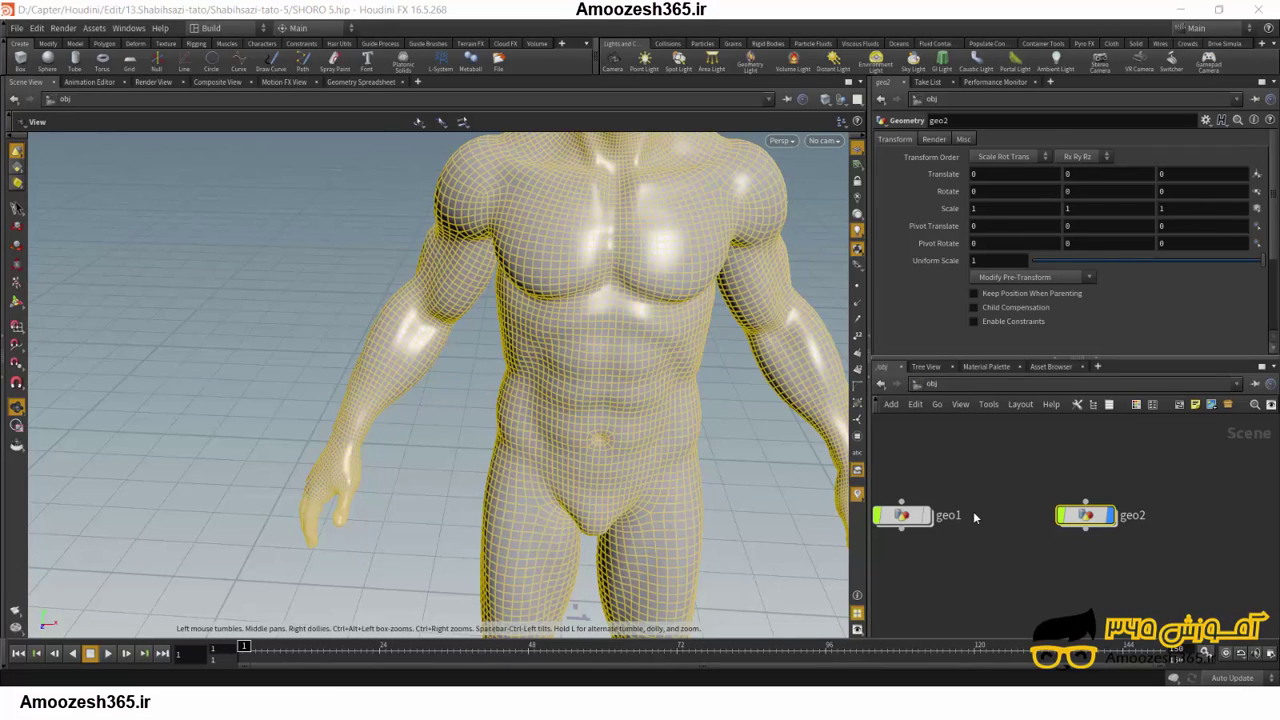
Enter geo2 and place a SHOP Network node, shopnet1, beside group1, pointwrangle1 and material1.
double_click(1086, 515)
drag(1123, 554, 1092, 516)
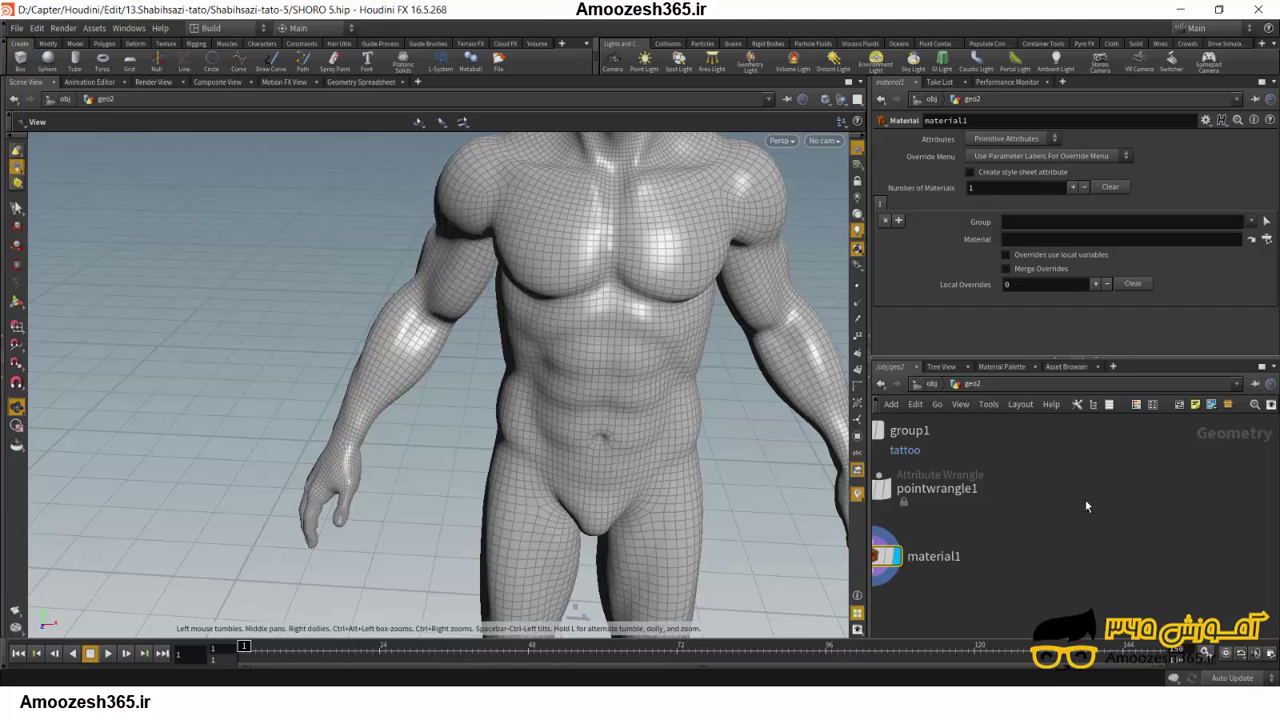
scroll(1086, 506, down, 3)
drag(1086, 506, 1033, 535)
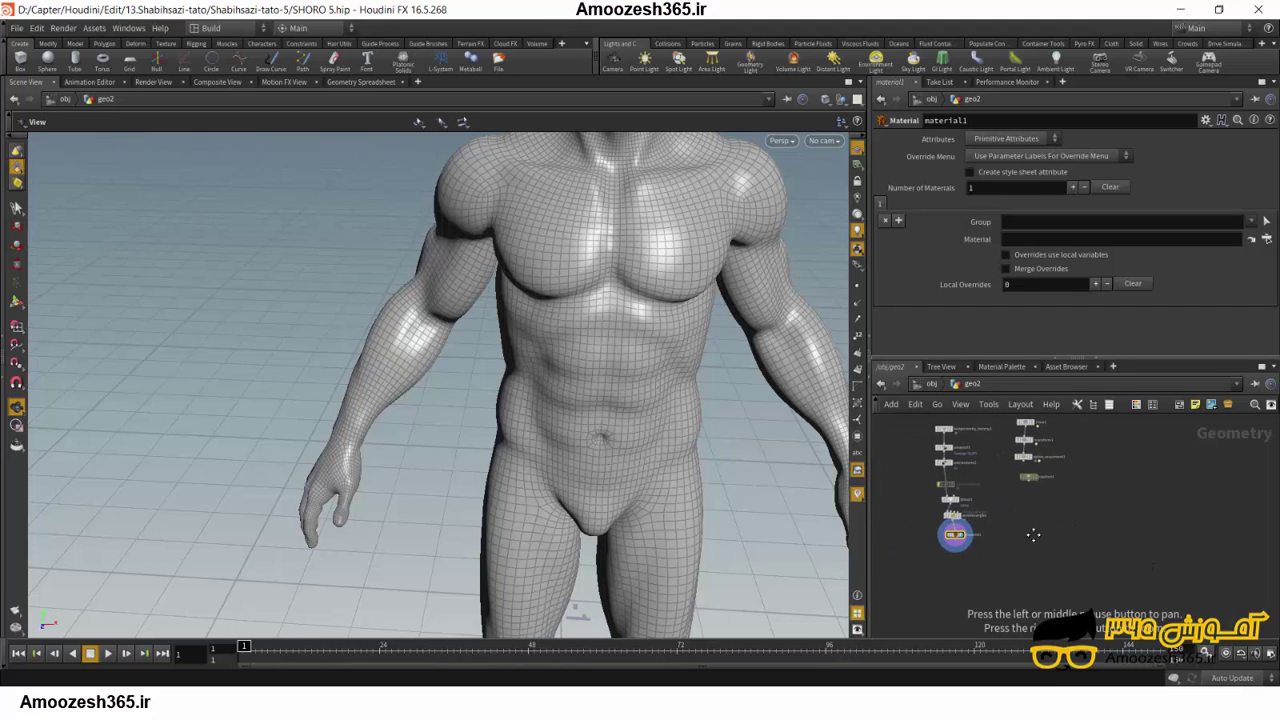
scroll(1033, 535, up, 5)
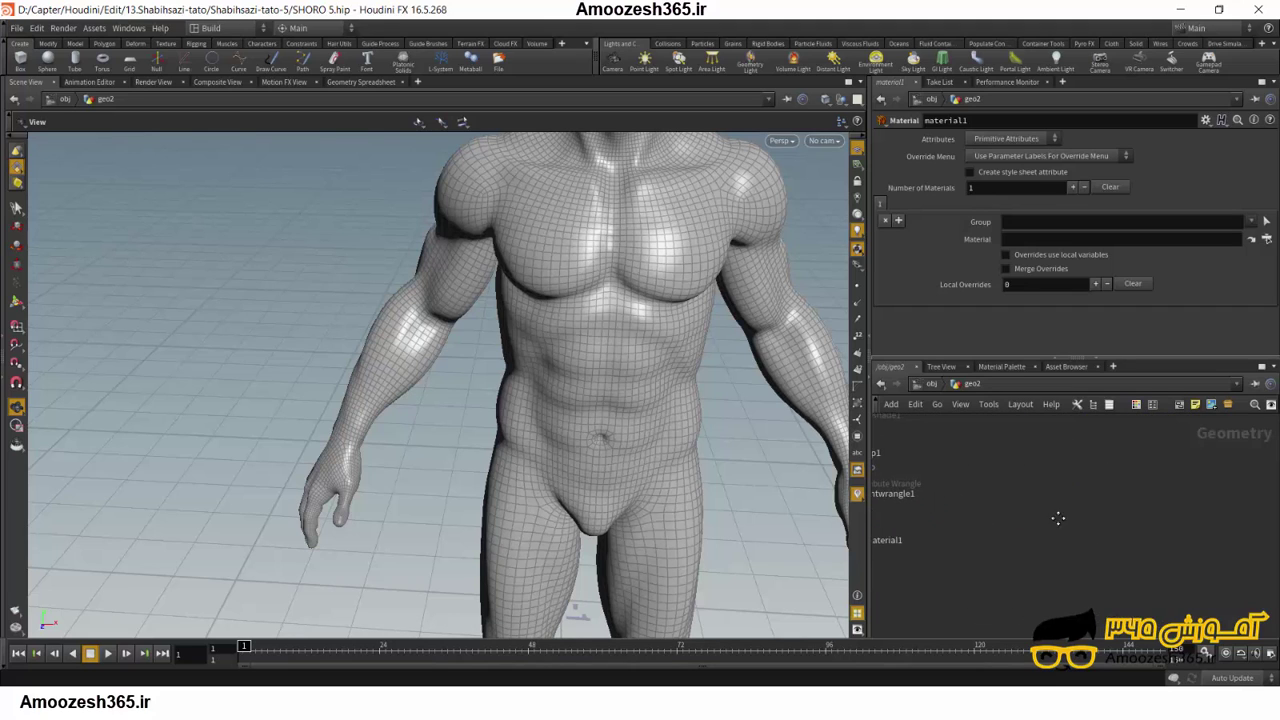
key(Tab)
click(1066, 510)
Inside shopnet1, add a Material Shader Builder node named vopmaterial1 using the 'ma' search.
double_click(1066, 506)
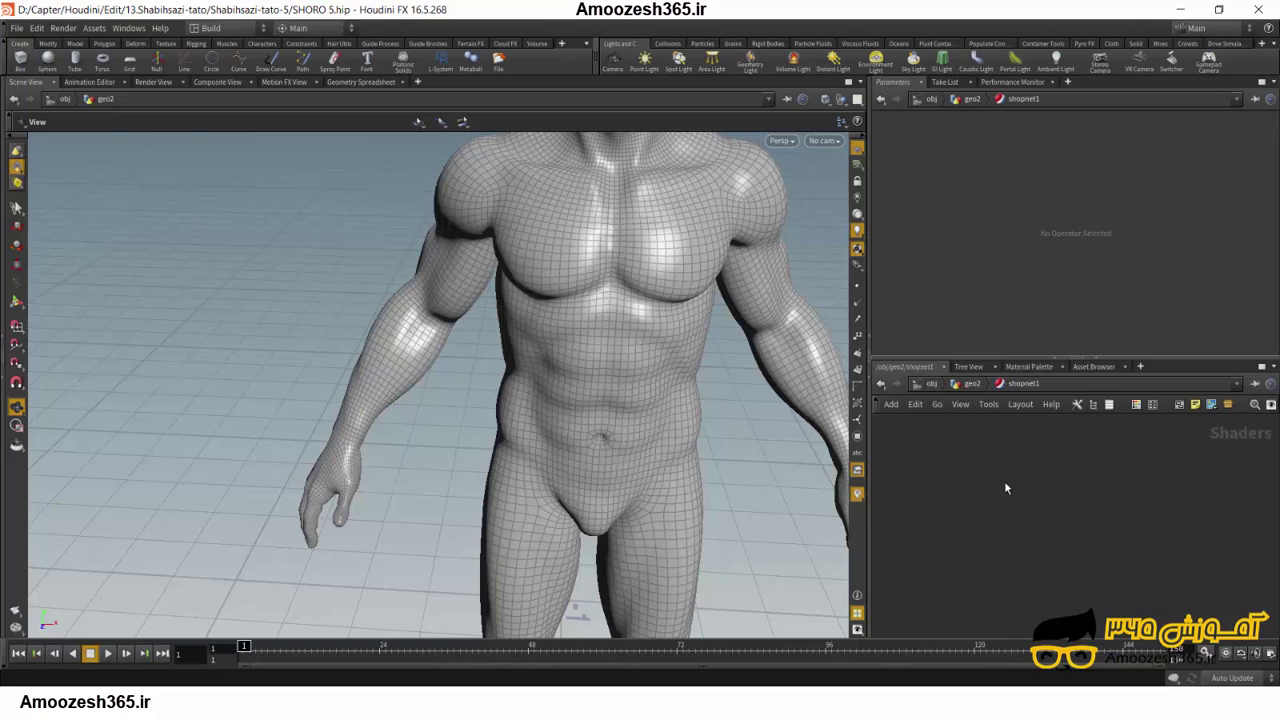
key(Tab)
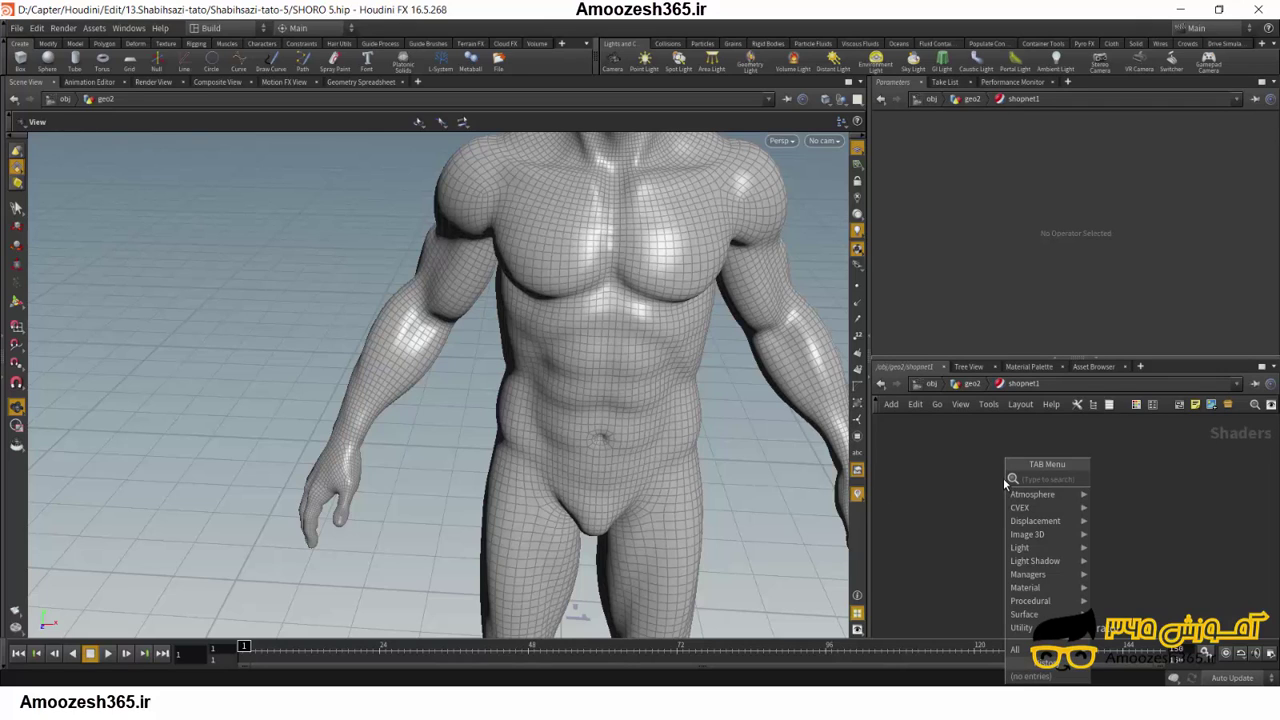
text(ma)
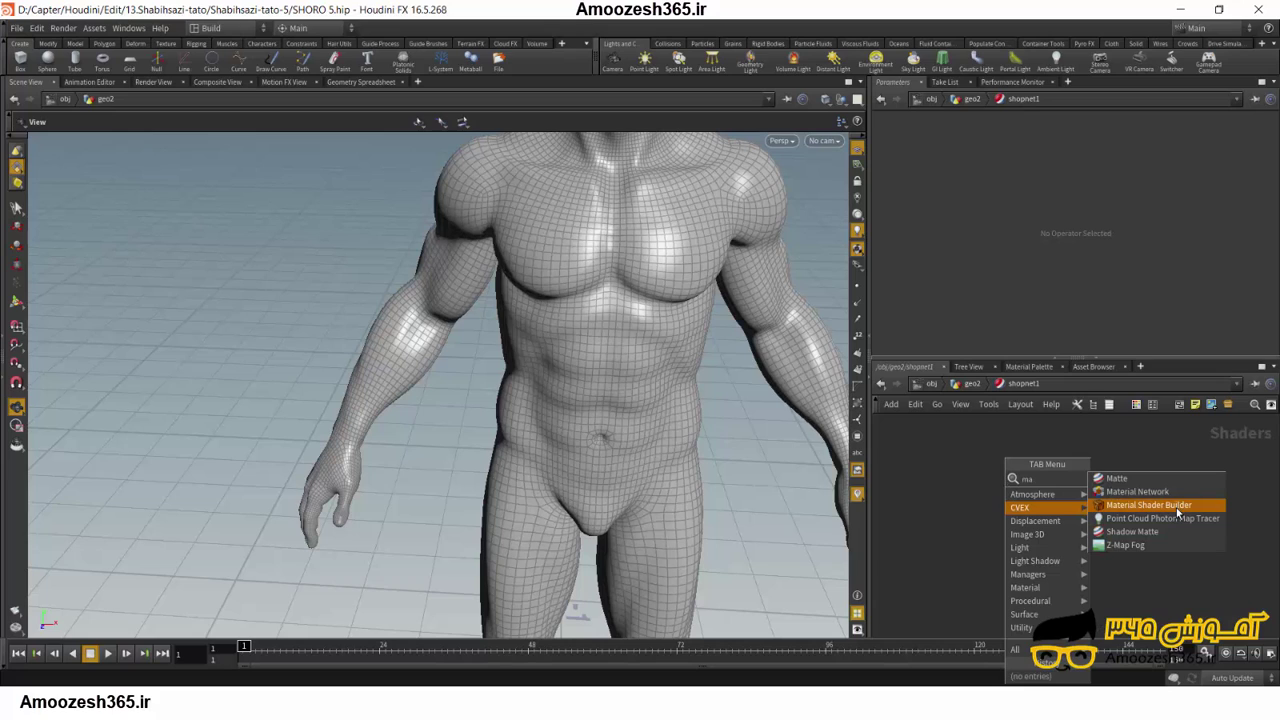
click(1177, 509)
click(1048, 489)
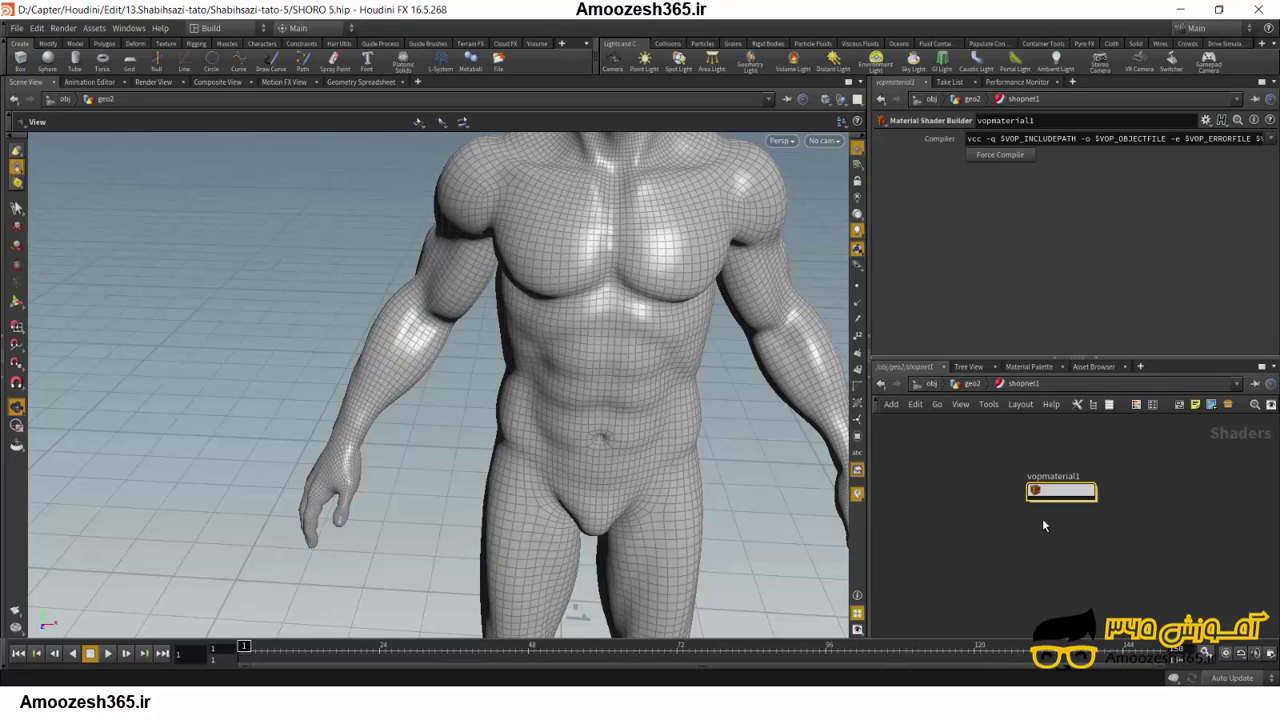
scroll(1041, 518, up, 3)
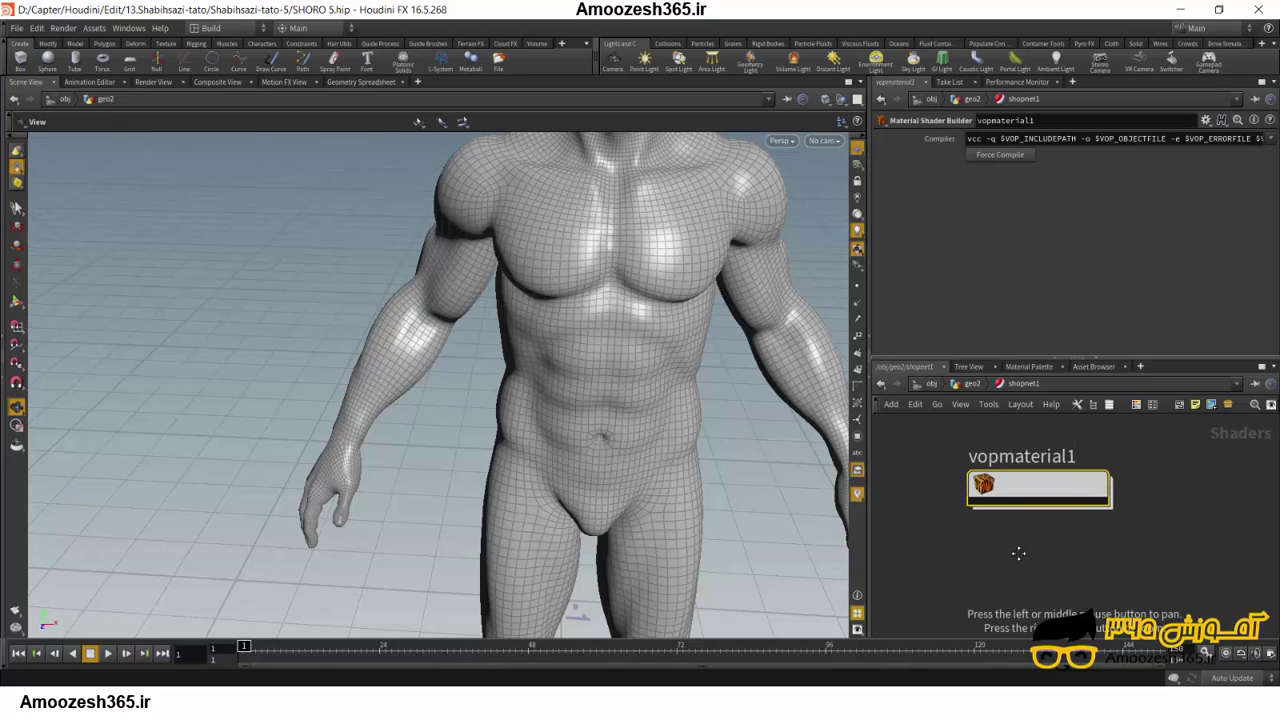
Open vopmaterial1 maximized and move both globals nodes to the far left.
double_click(1017, 485)
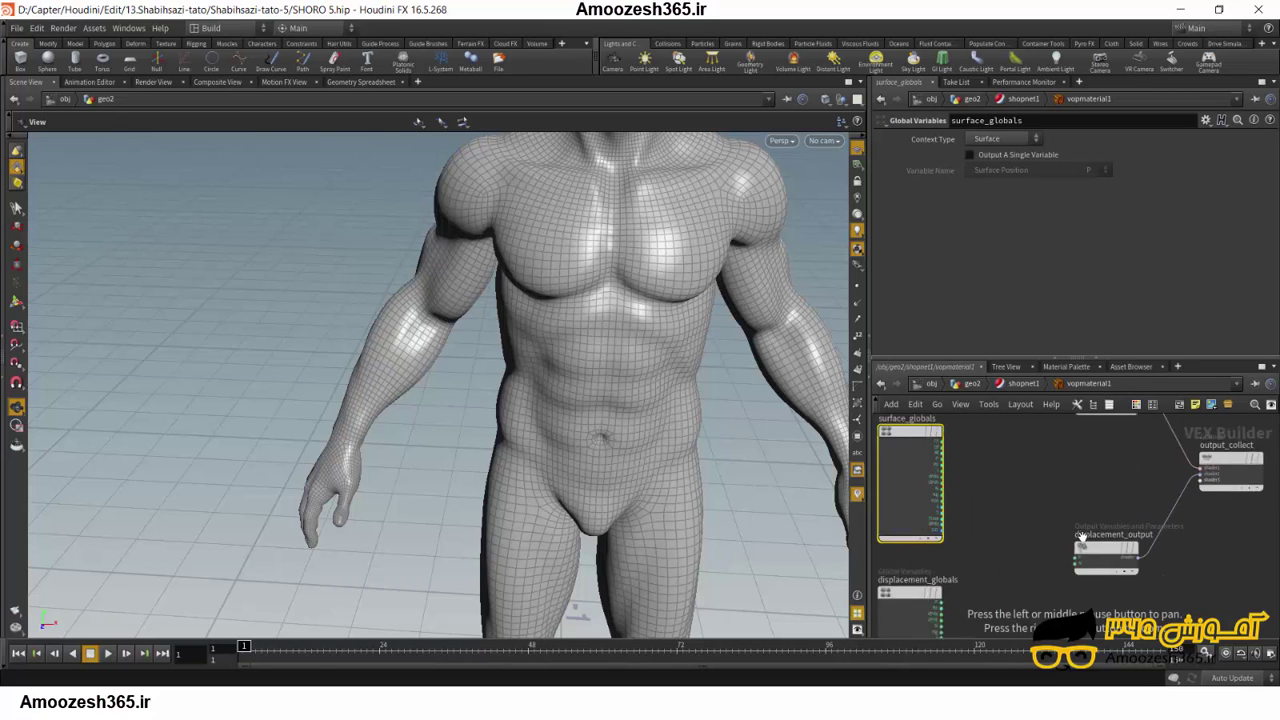
key(h)
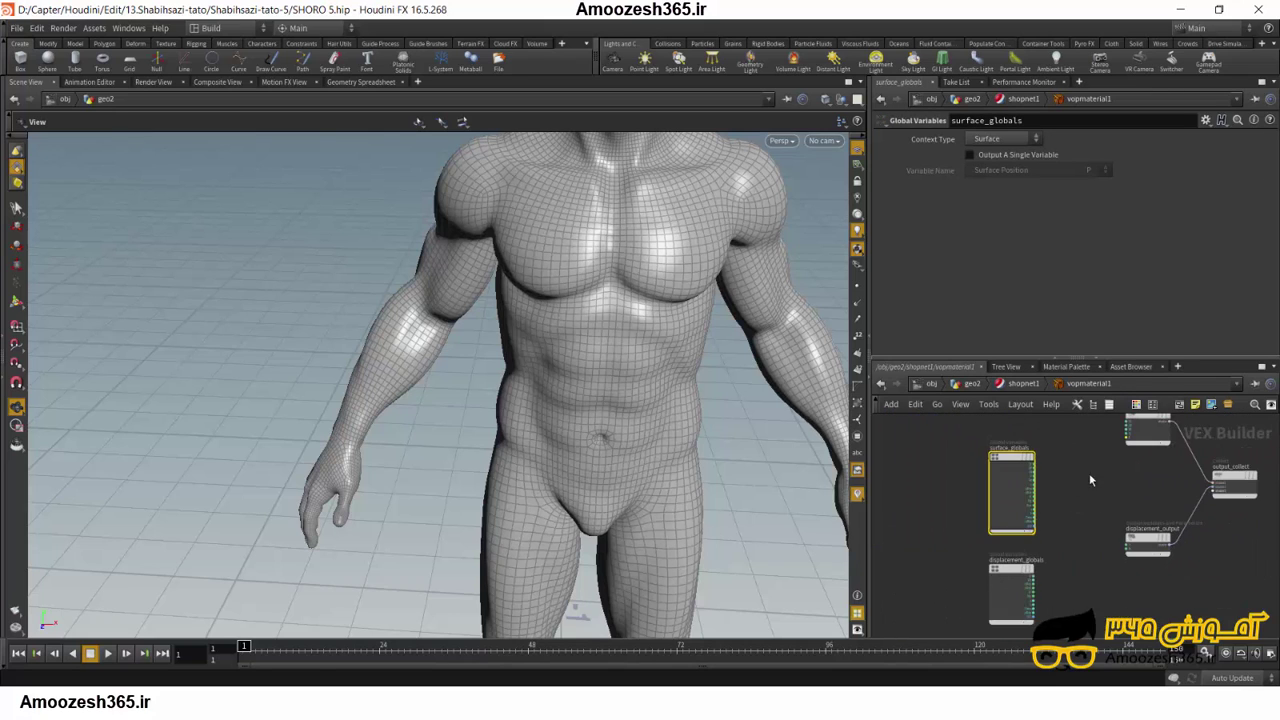
click(1261, 366)
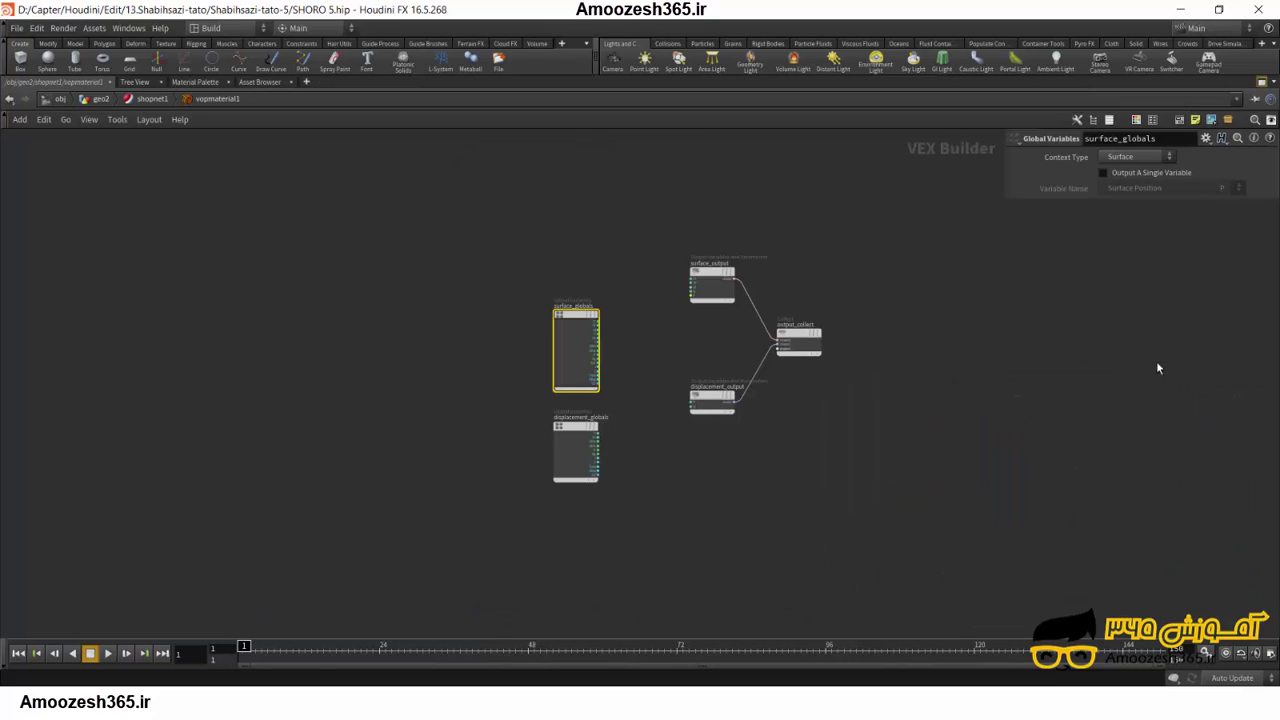
scroll(743, 418, up, 3)
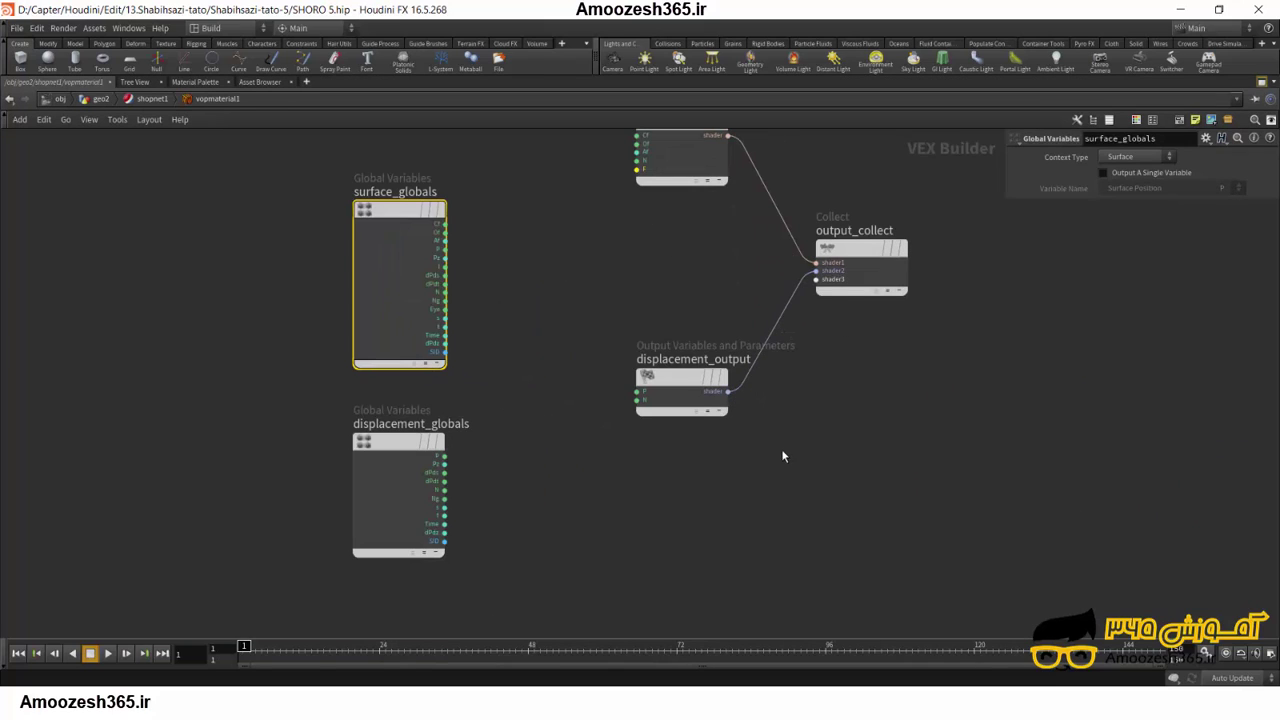
middle_drag(769, 457, 774, 486)
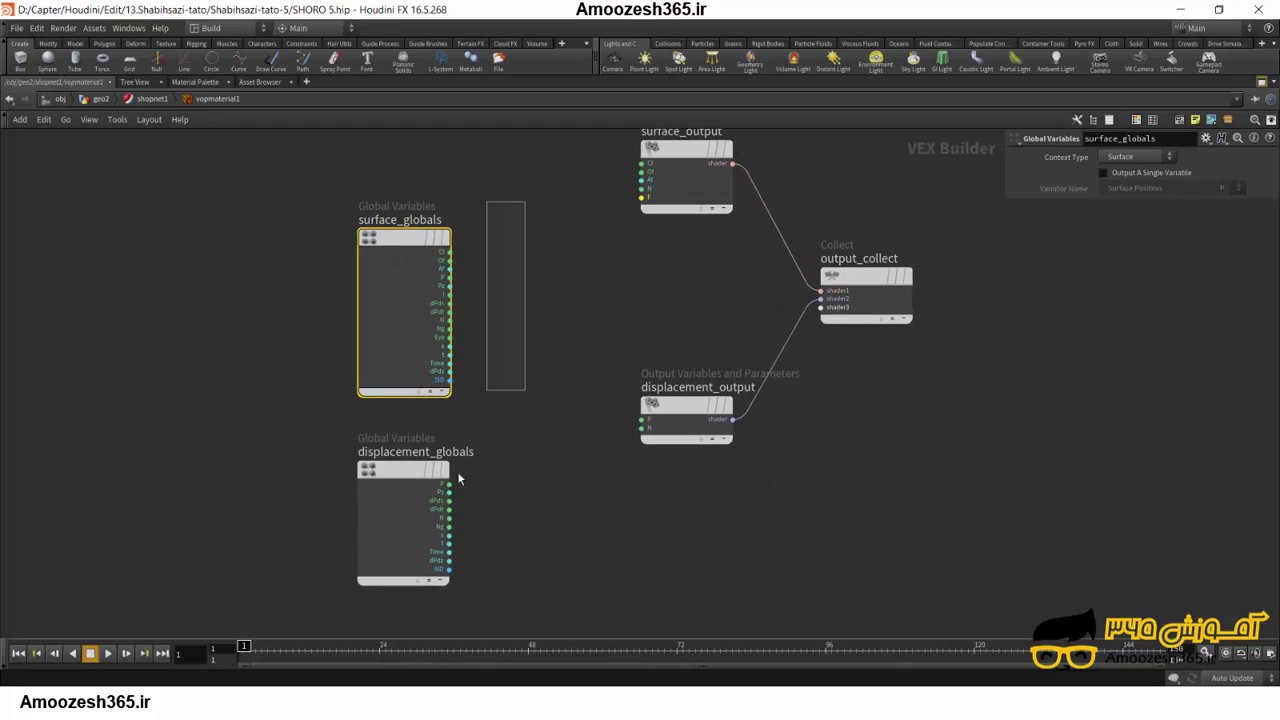
drag(459, 479, 338, 603)
drag(395, 320, 380, 320)
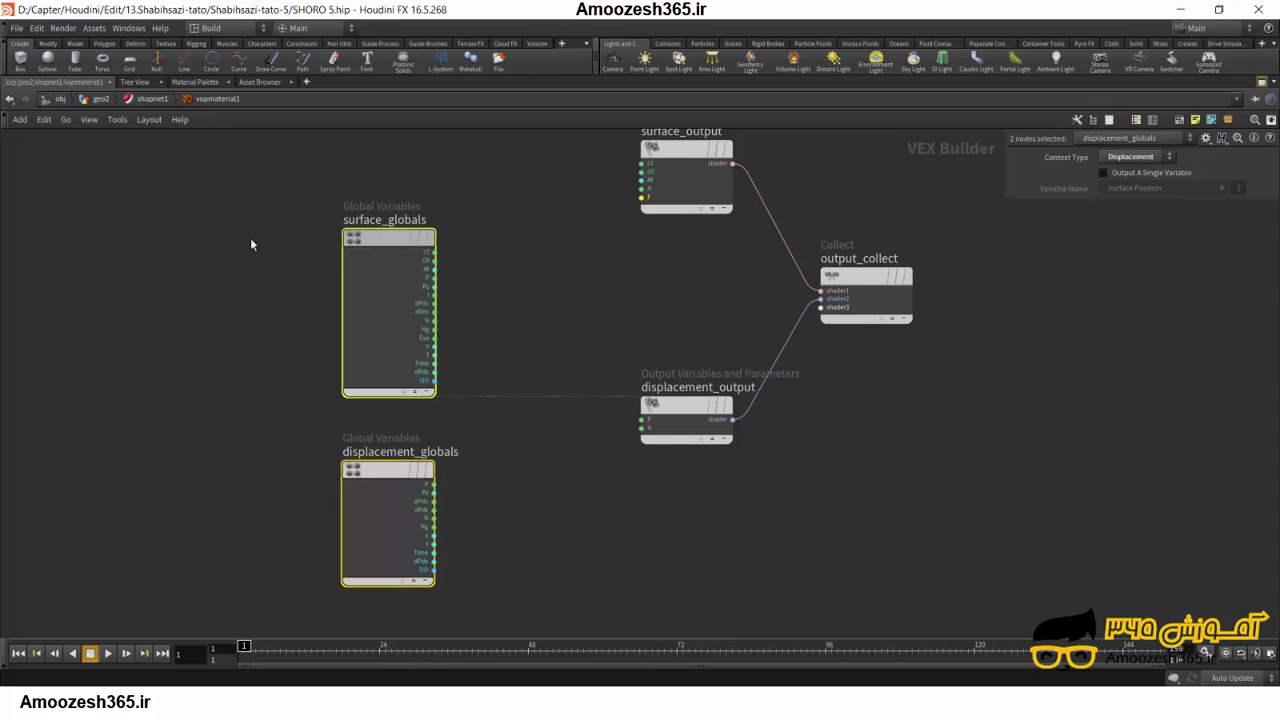
drag(250, 237, 65, 205)
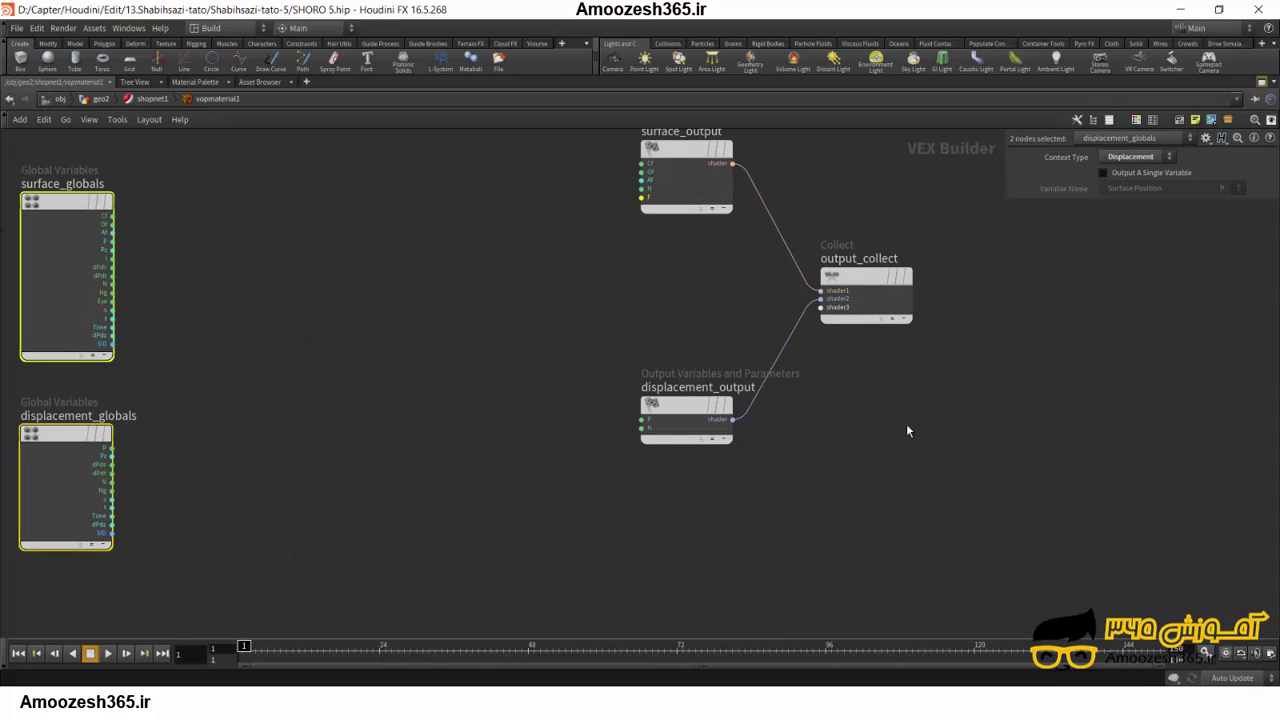
Lower displacement_output, output_collect and surface_output, leaving space left of surface_output.
drag(680, 406, 674, 442)
drag(870, 289, 862, 326)
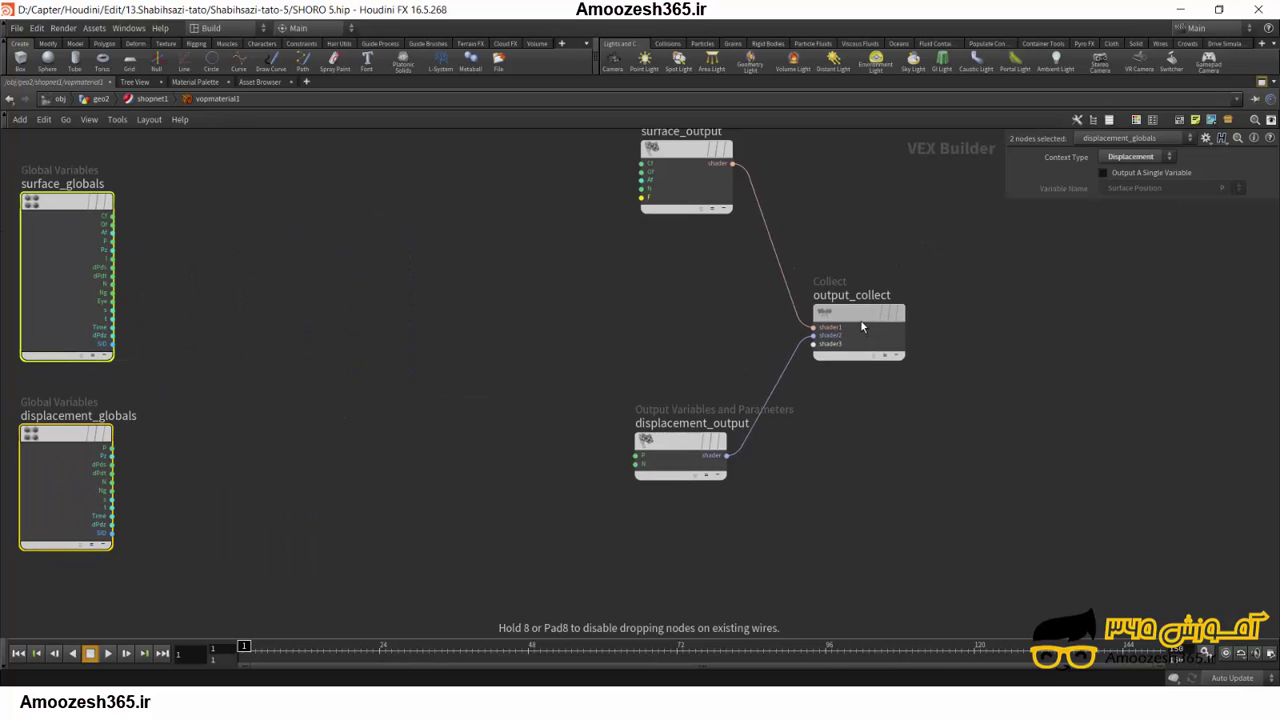
drag(686, 150, 691, 220)
scroll(718, 313, up, 5)
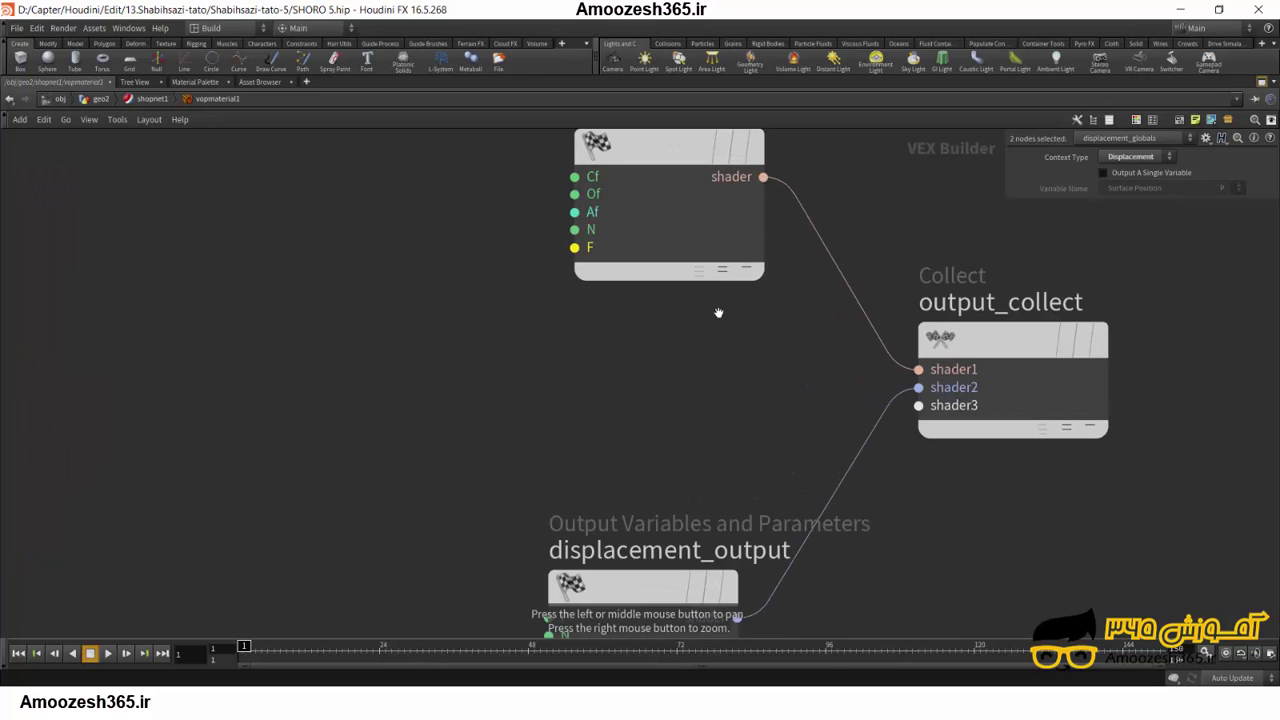
middle_drag(691, 371, 746, 305)
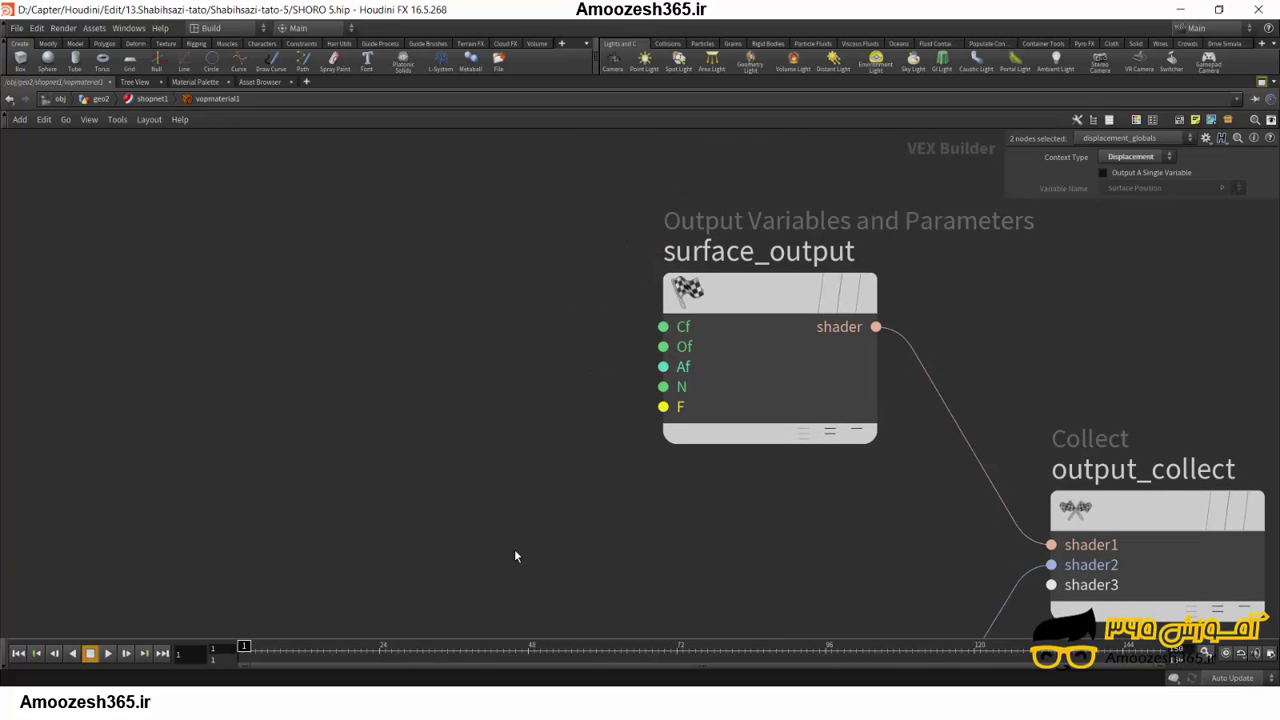
click(459, 347)
middle_drag(803, 325, 840, 335)
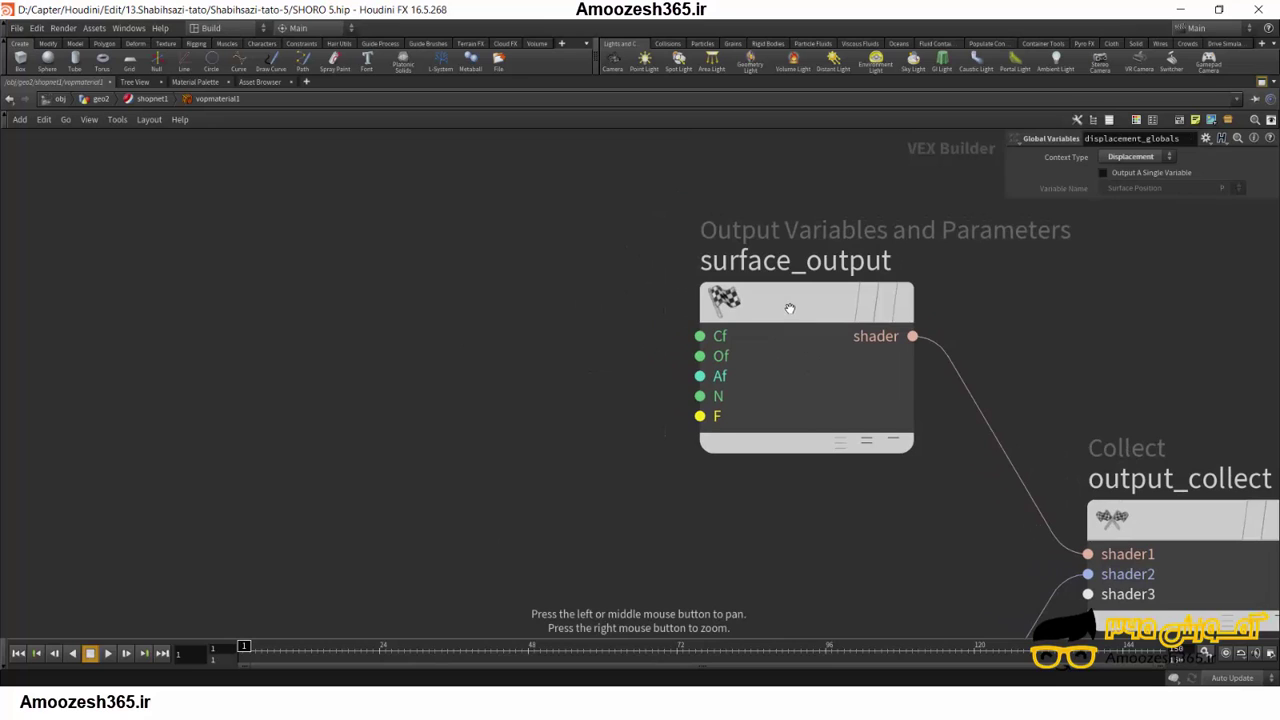
middle_drag(630, 312, 659, 316)
Place classicshadercore1 left of surface_output, feeding computelighting1, and tidy the node layout.
key(Tab)
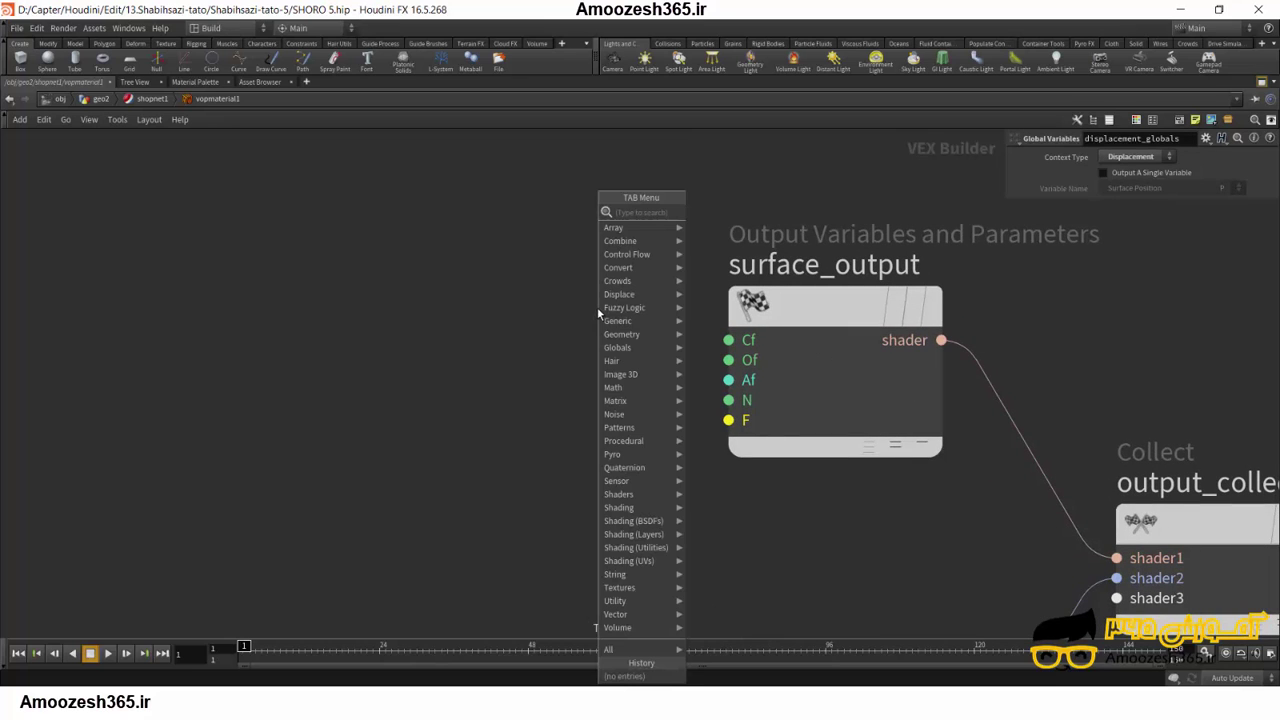
text(sha)
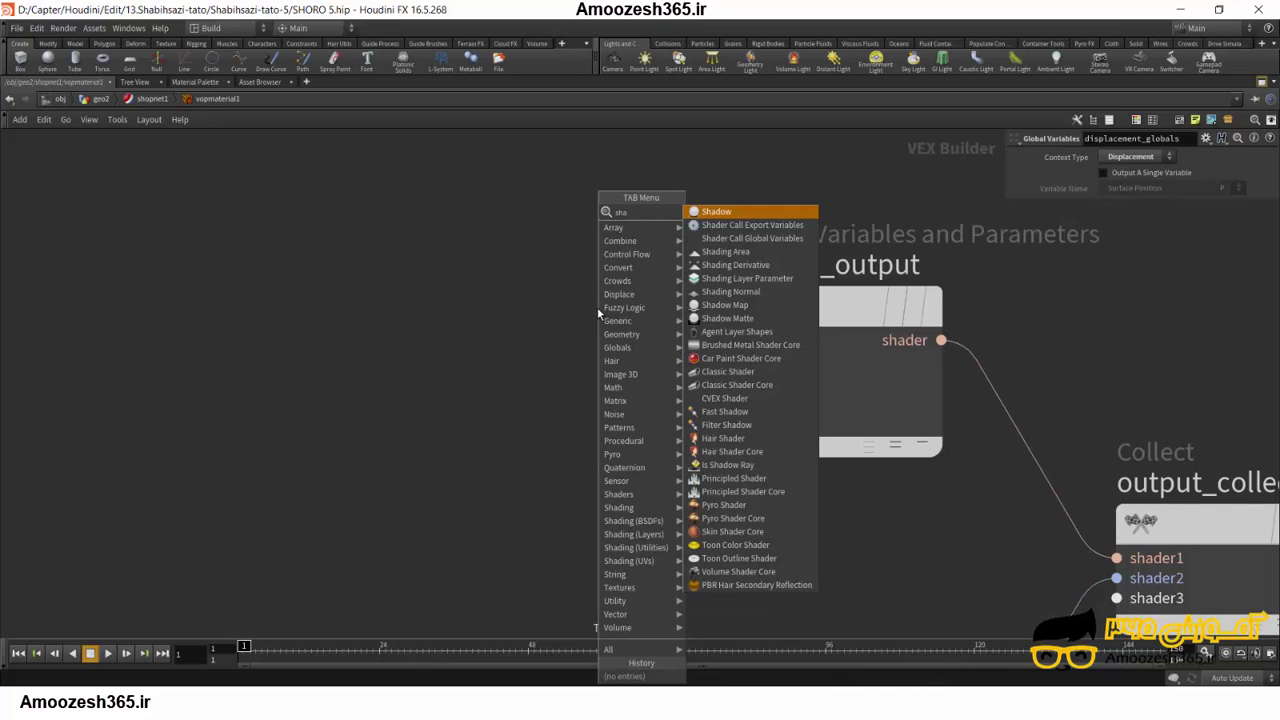
click(743, 386)
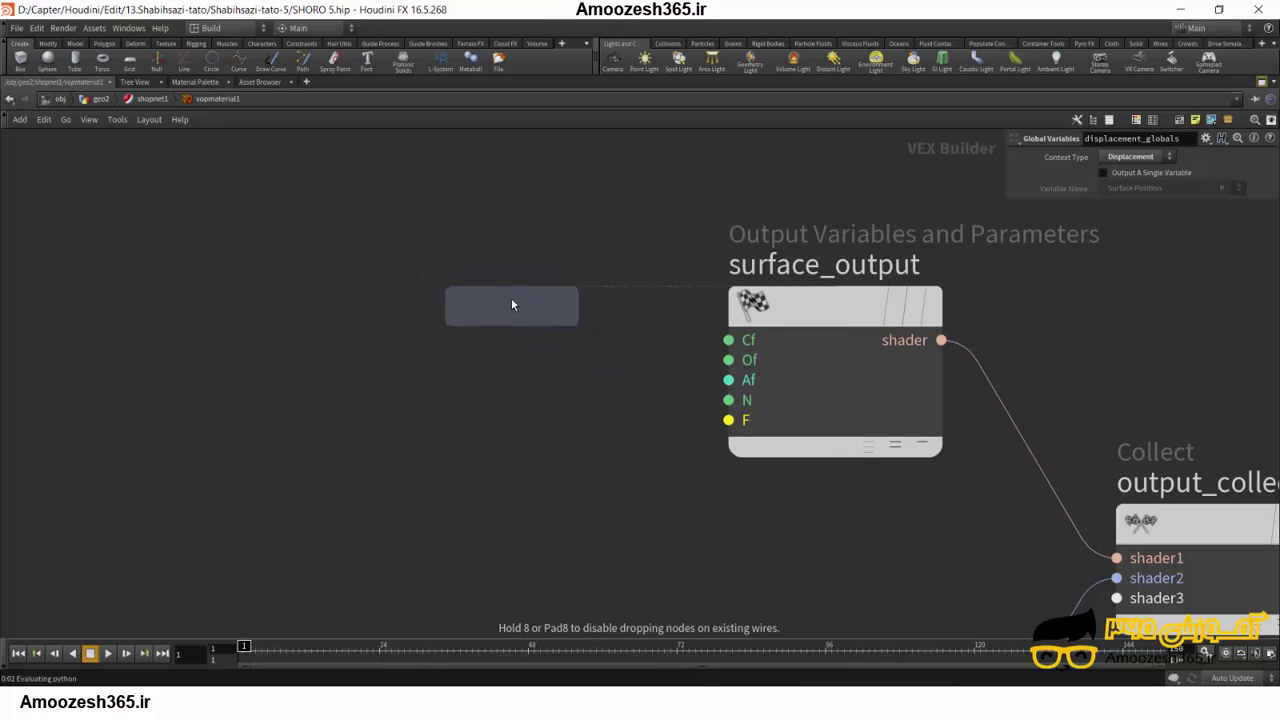
click(511, 297)
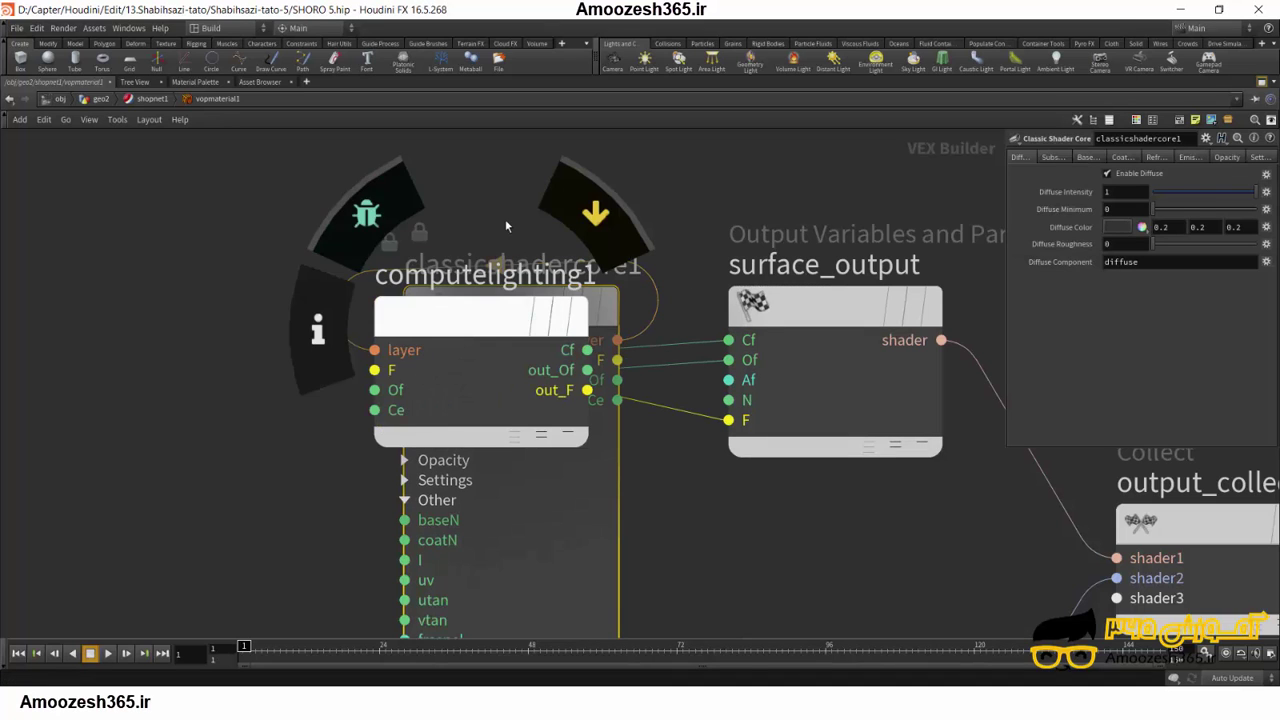
mouse_move(467, 314)
mouse_down()
mouse_move(641, 360)
mouse_move(843, 548)
mouse_up()
scroll(578, 332, down, 5)
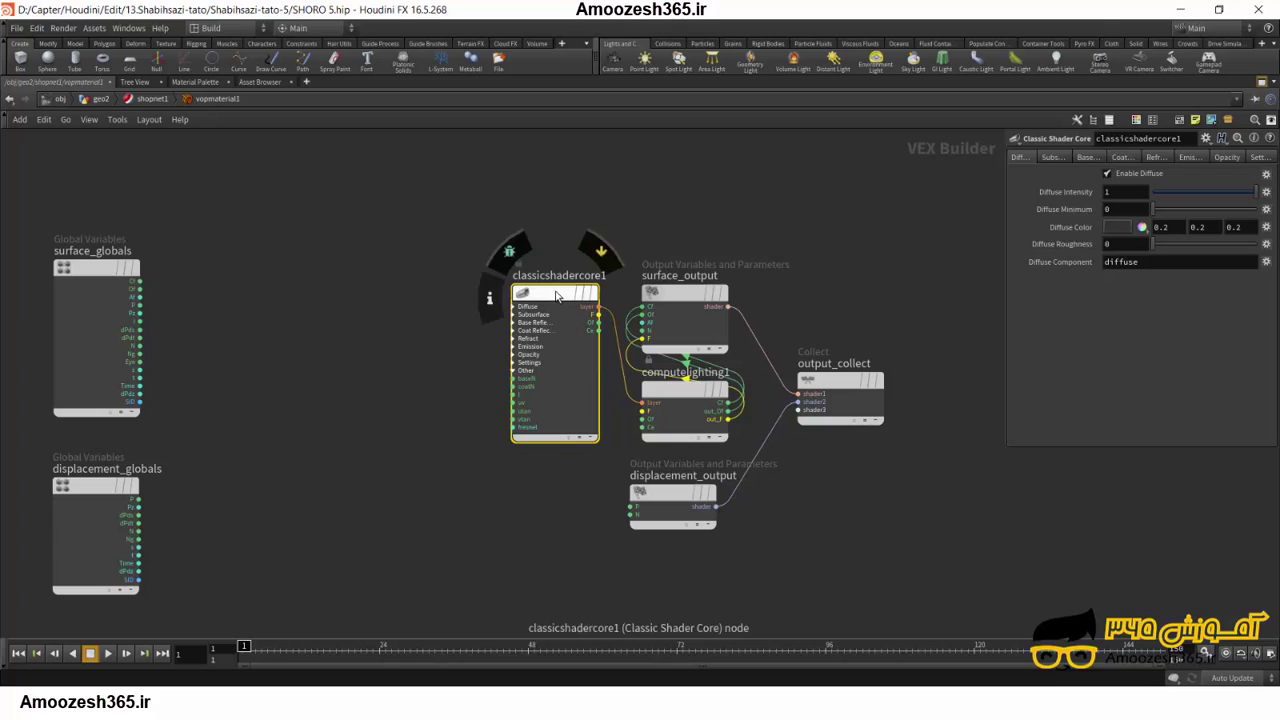
mouse_move(578, 332)
mouse_down()
mouse_move(481, 307)
mouse_move(643, 402)
mouse_move(562, 304)
mouse_up()
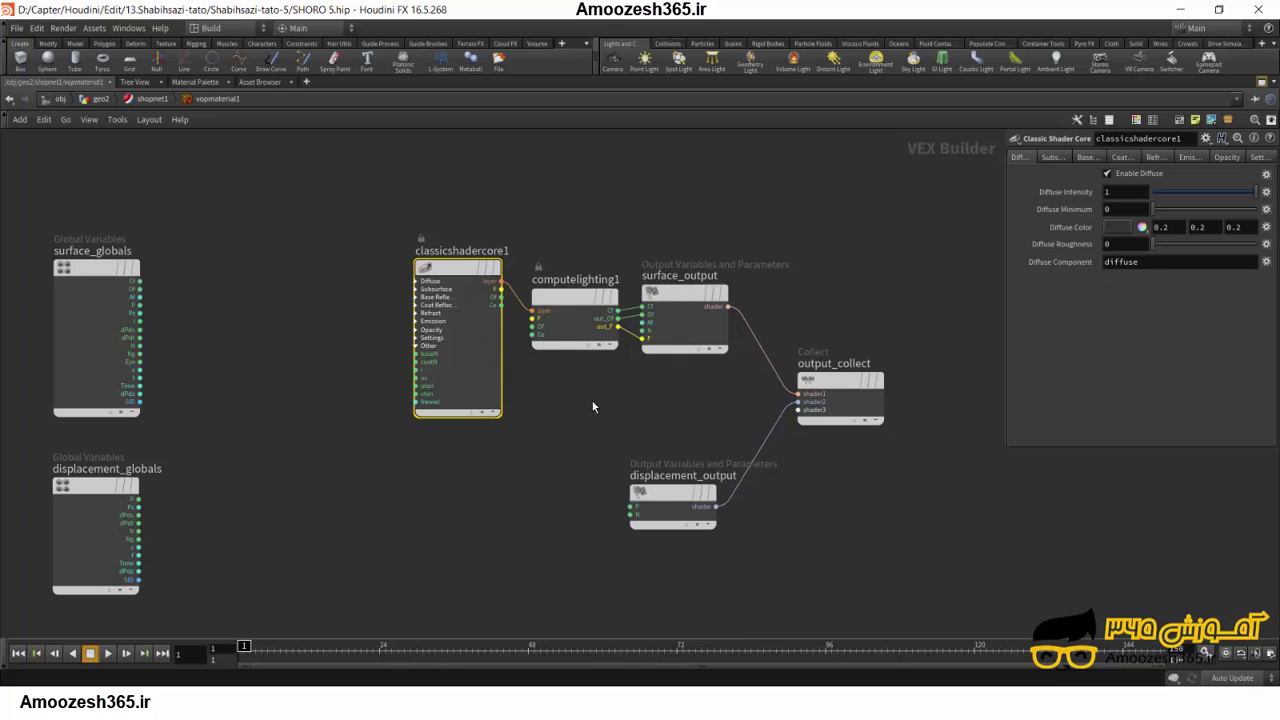
drag(685, 295, 700, 295)
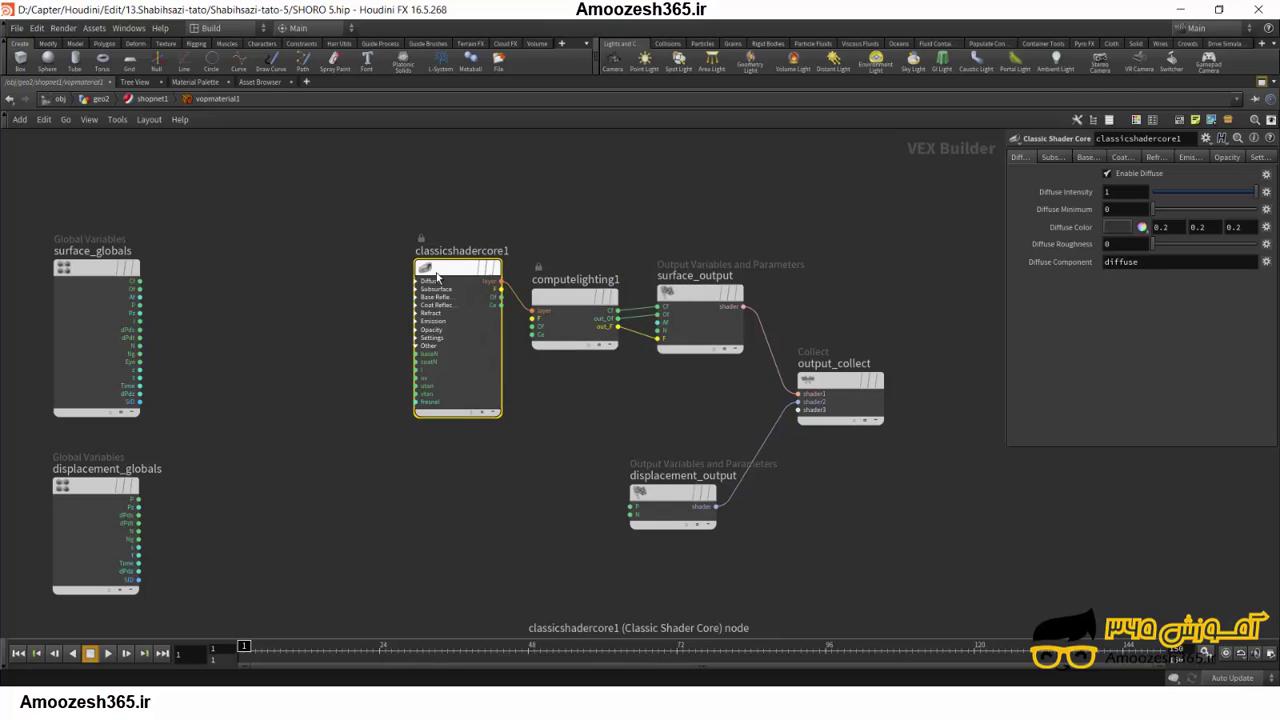
scroll(610, 387, up, 2)
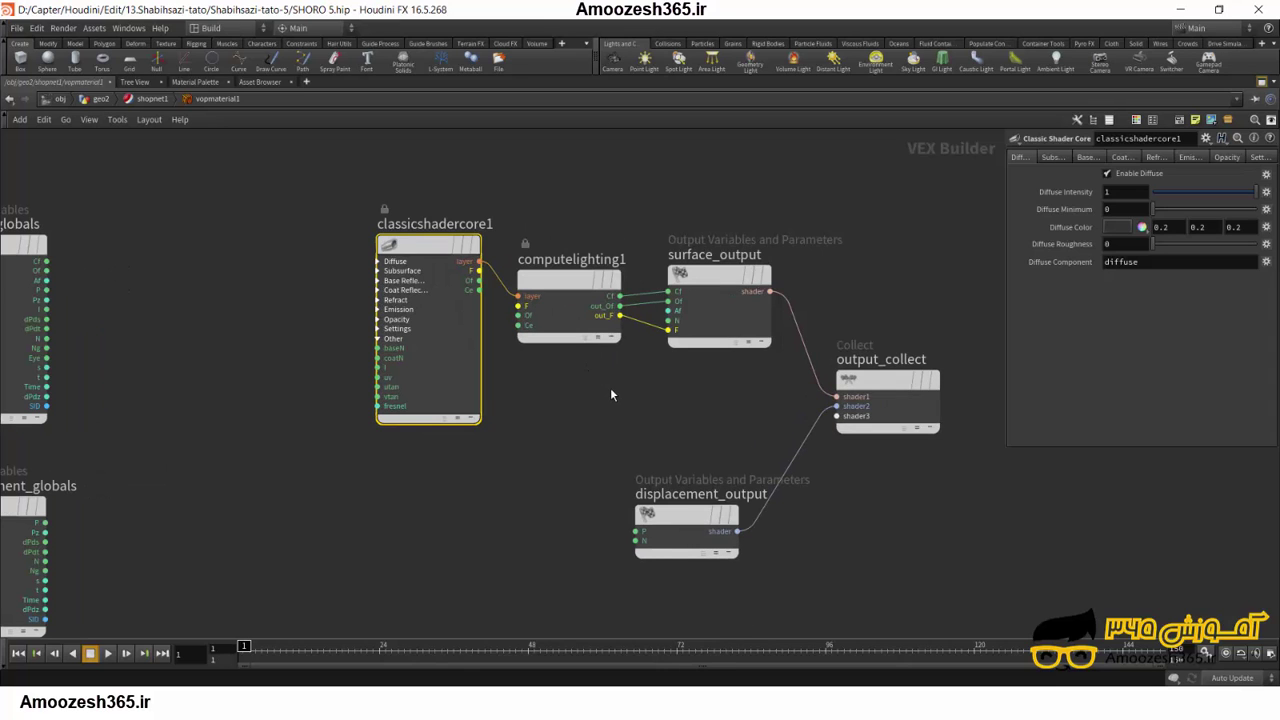
scroll(429, 336, up, 4)
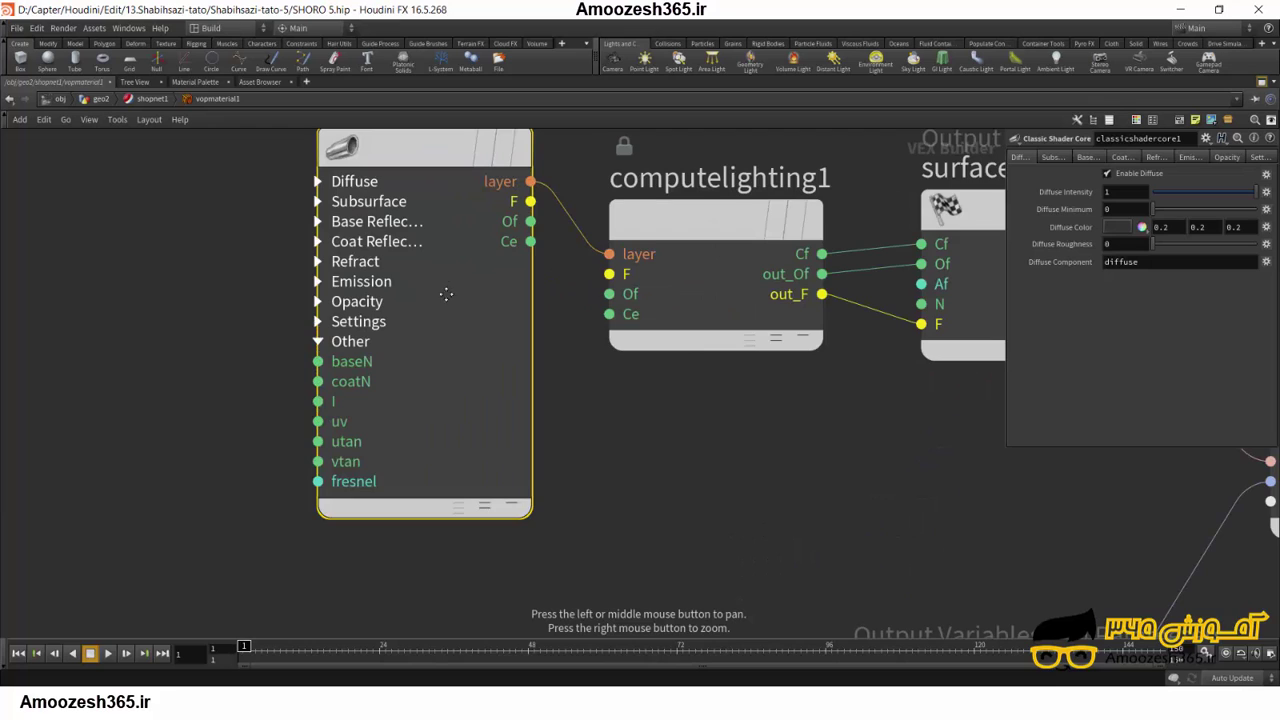
Expand classicshadercore1's Diffuse input group, then search the node menu for 'ta'.
drag(337, 186, 474, 248)
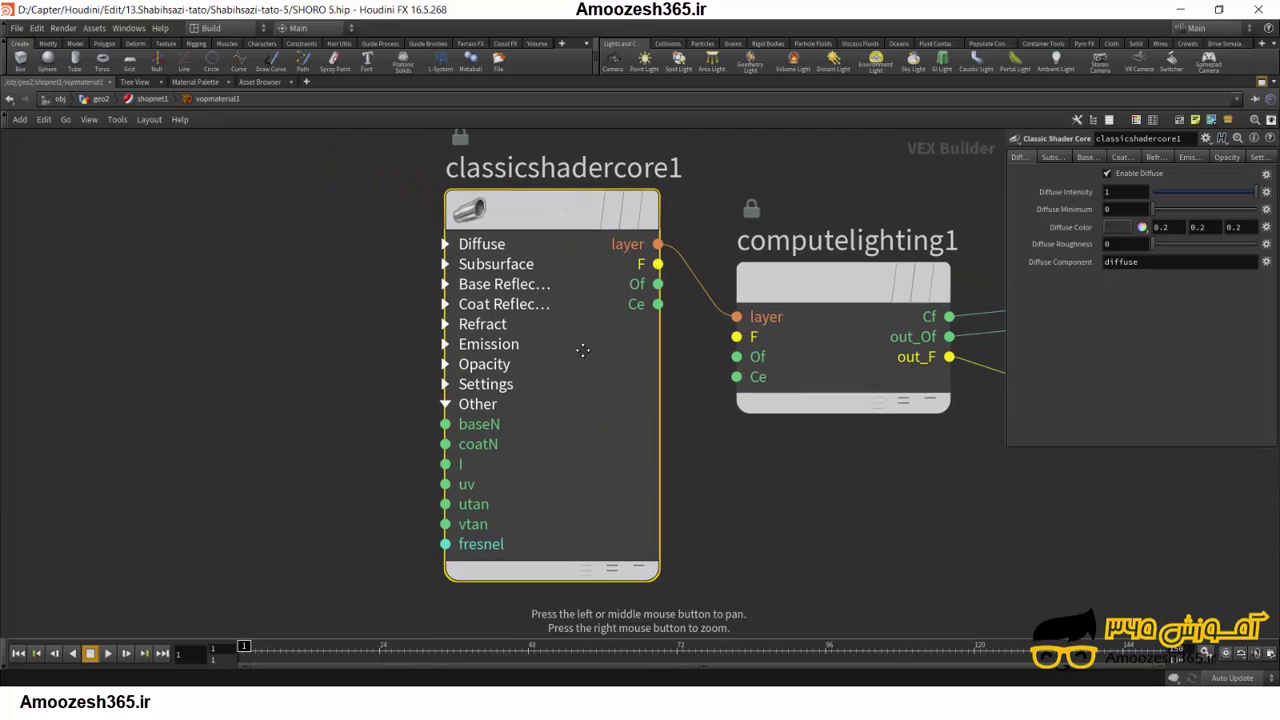
click(455, 245)
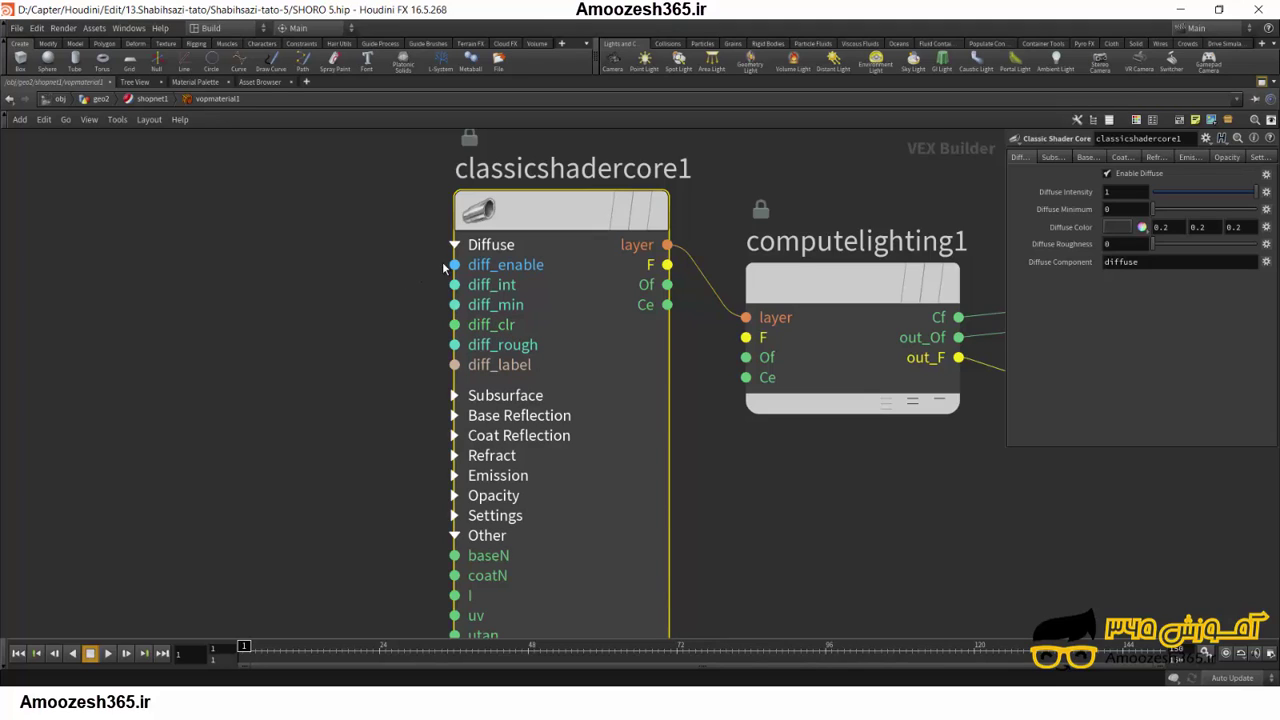
click(364, 236)
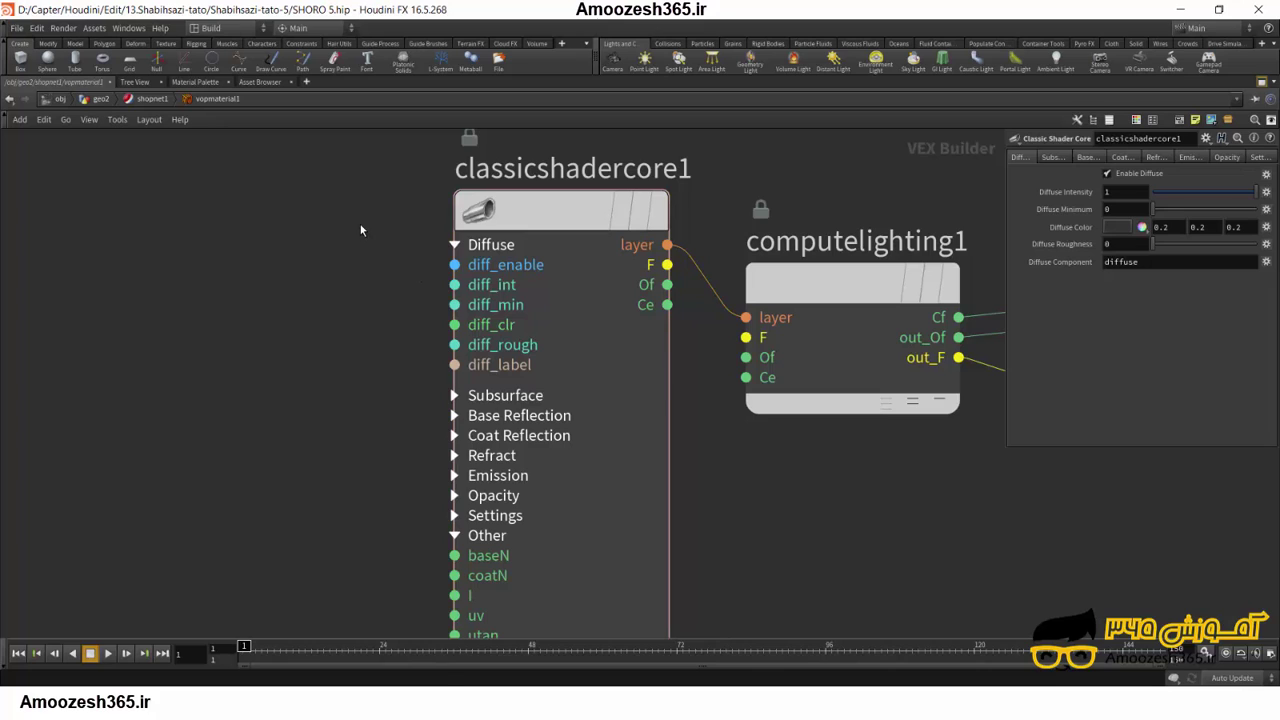
key(Tab)
text(ta)
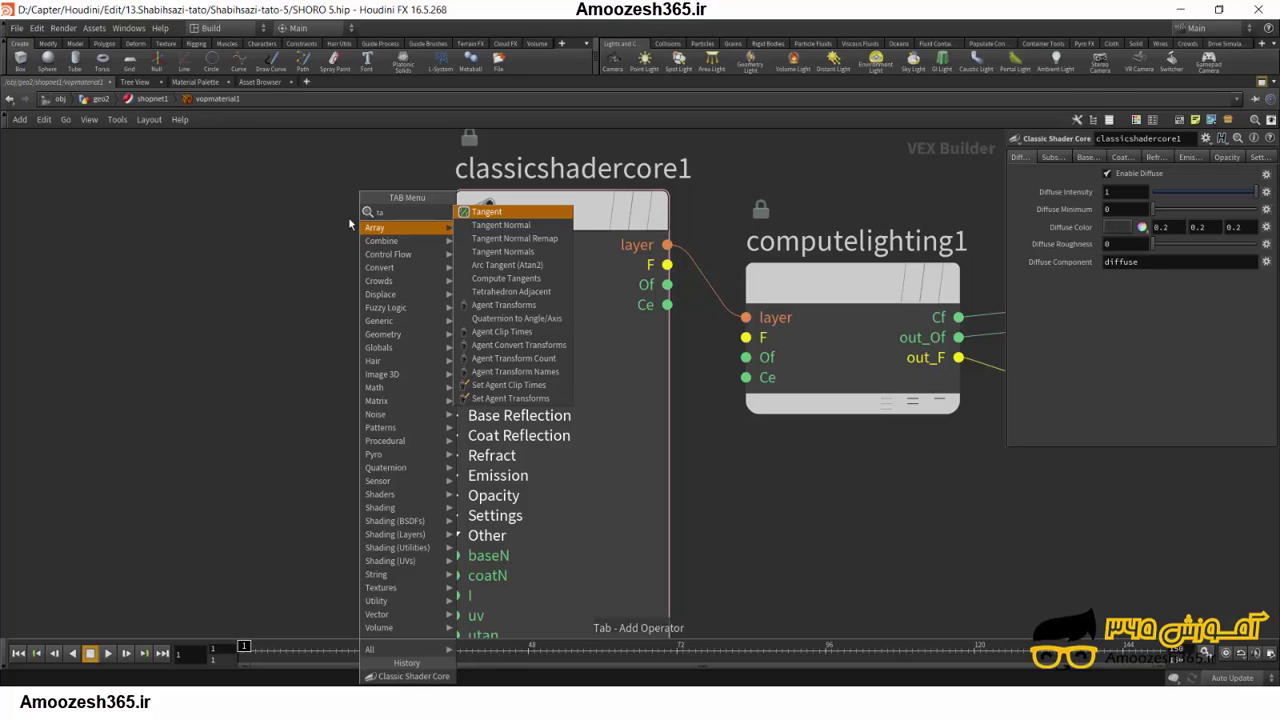
Add a texture1 node (Mandril.pic) and wire its clr output into diff_clr.
text(n)
key(Return)
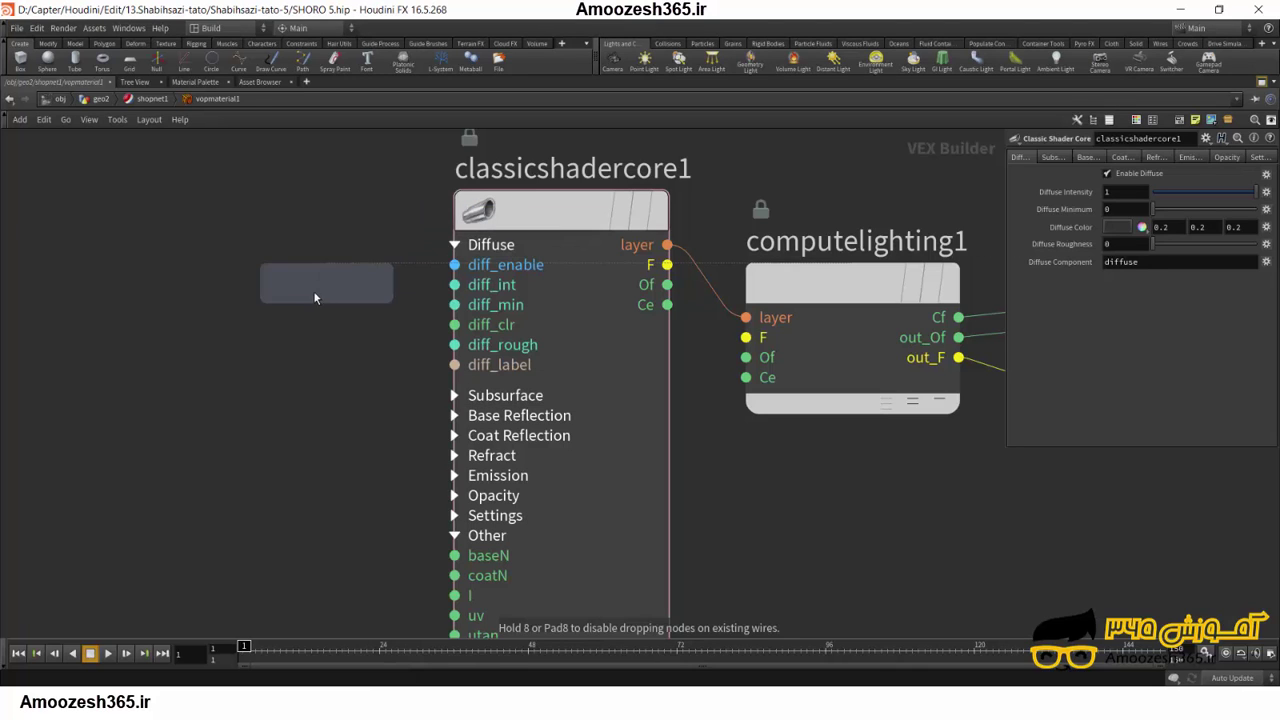
click(276, 227)
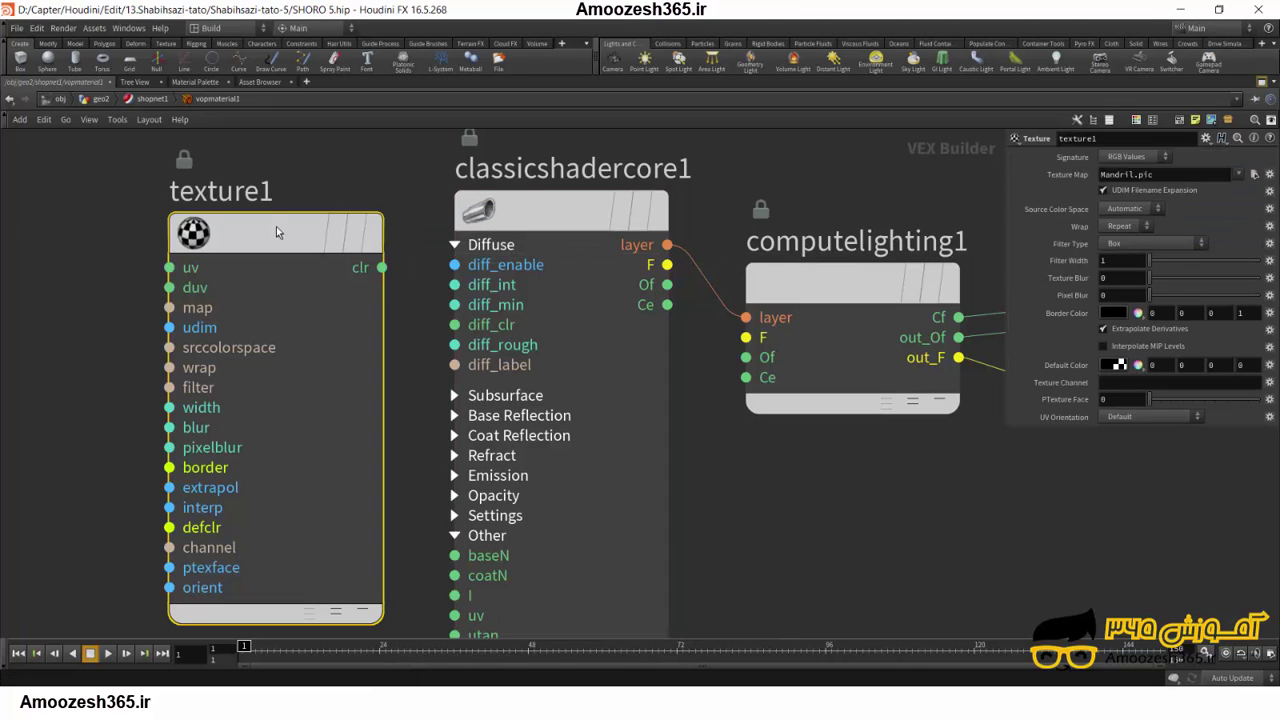
drag(269, 225, 249, 224)
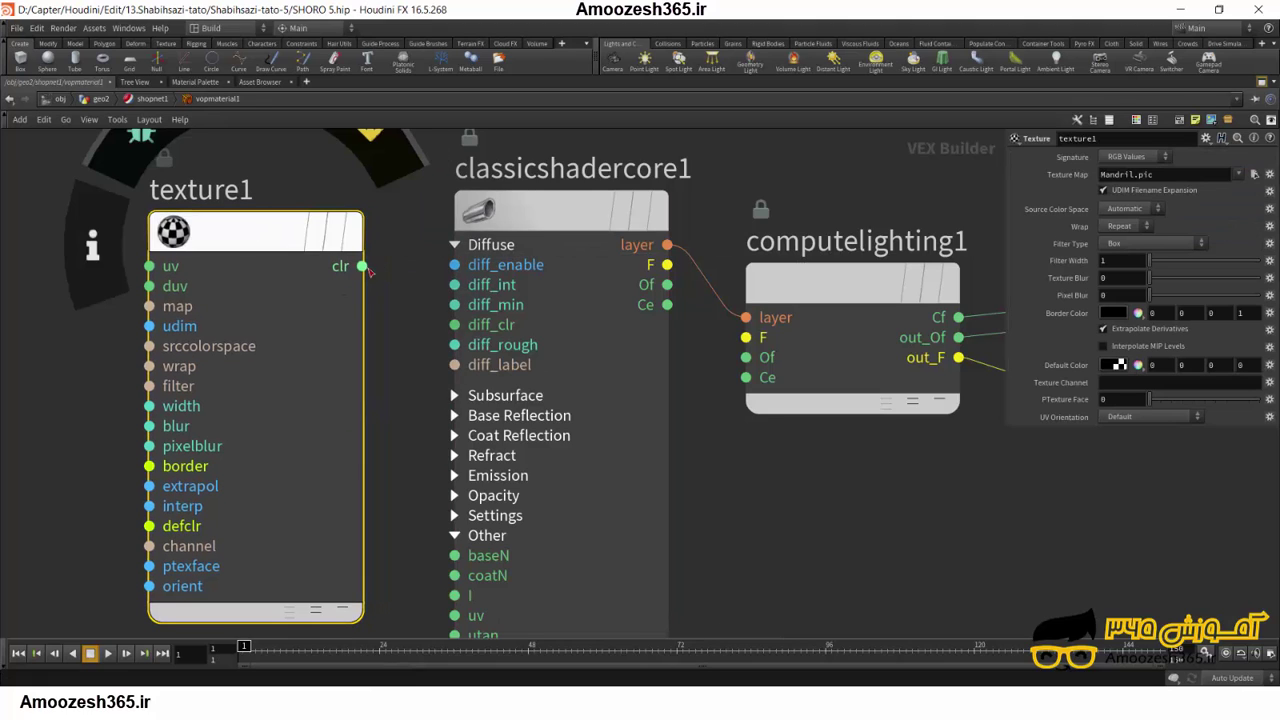
drag(362, 266, 450, 327)
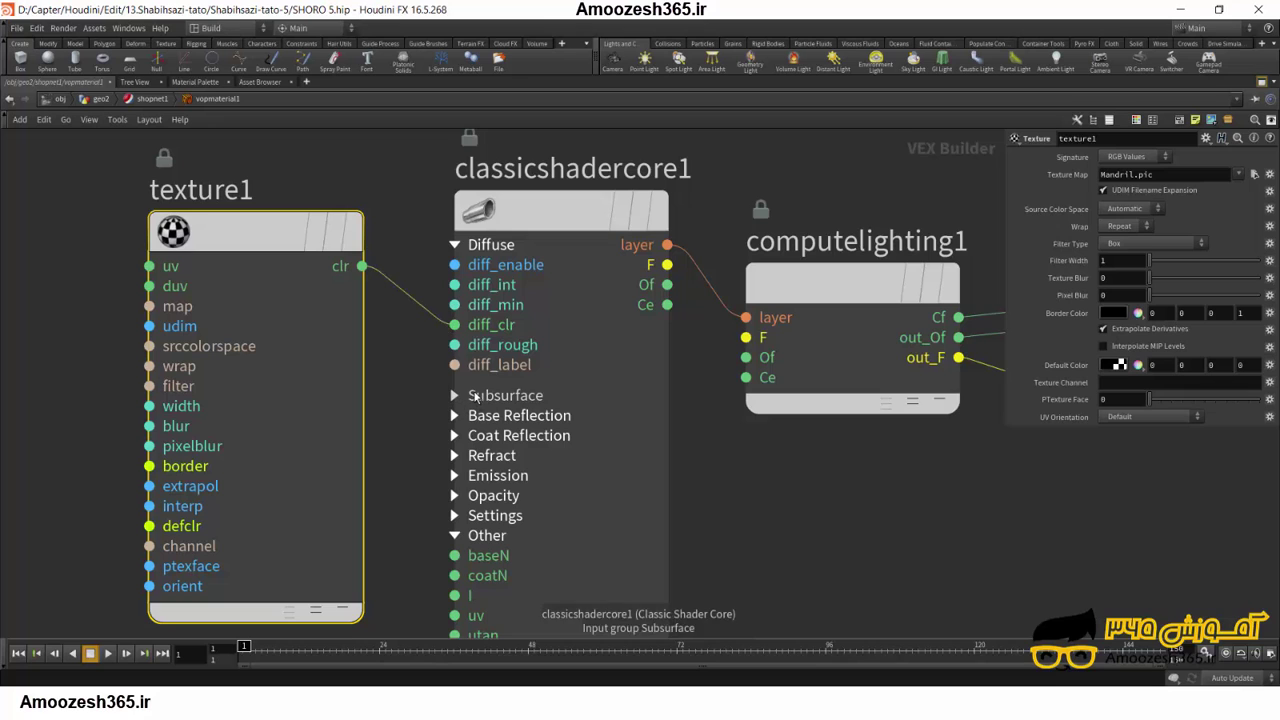
middle_drag(257, 240, 732, 243)
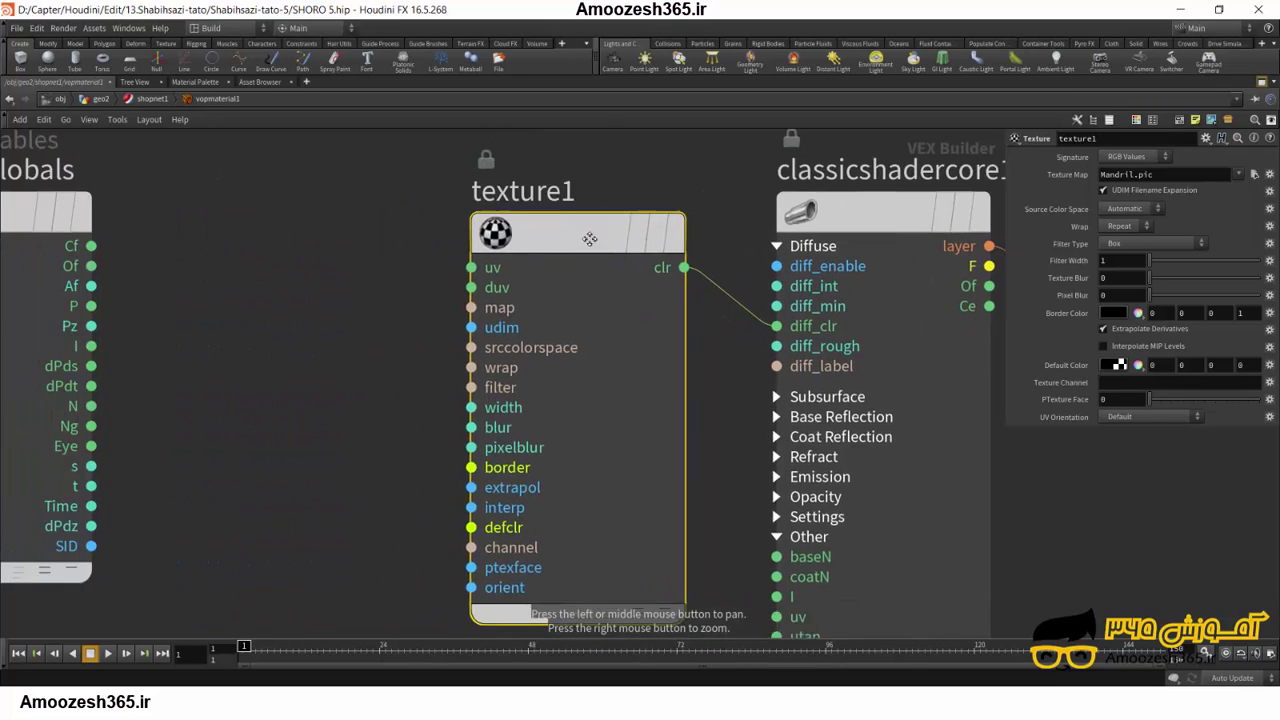
From texture1's map input, create a Generic > Parameter node, parm1, and select its name field.
drag(146, 220, 61, 240)
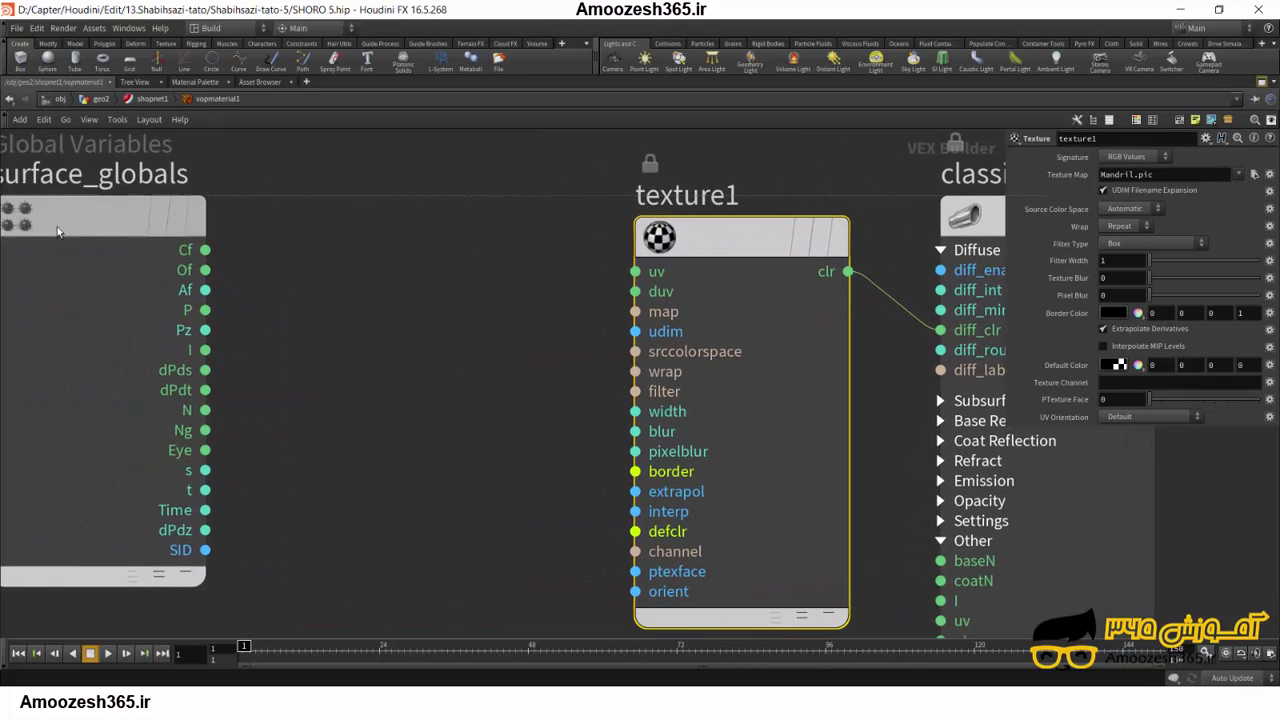
mouse_move(660, 312)
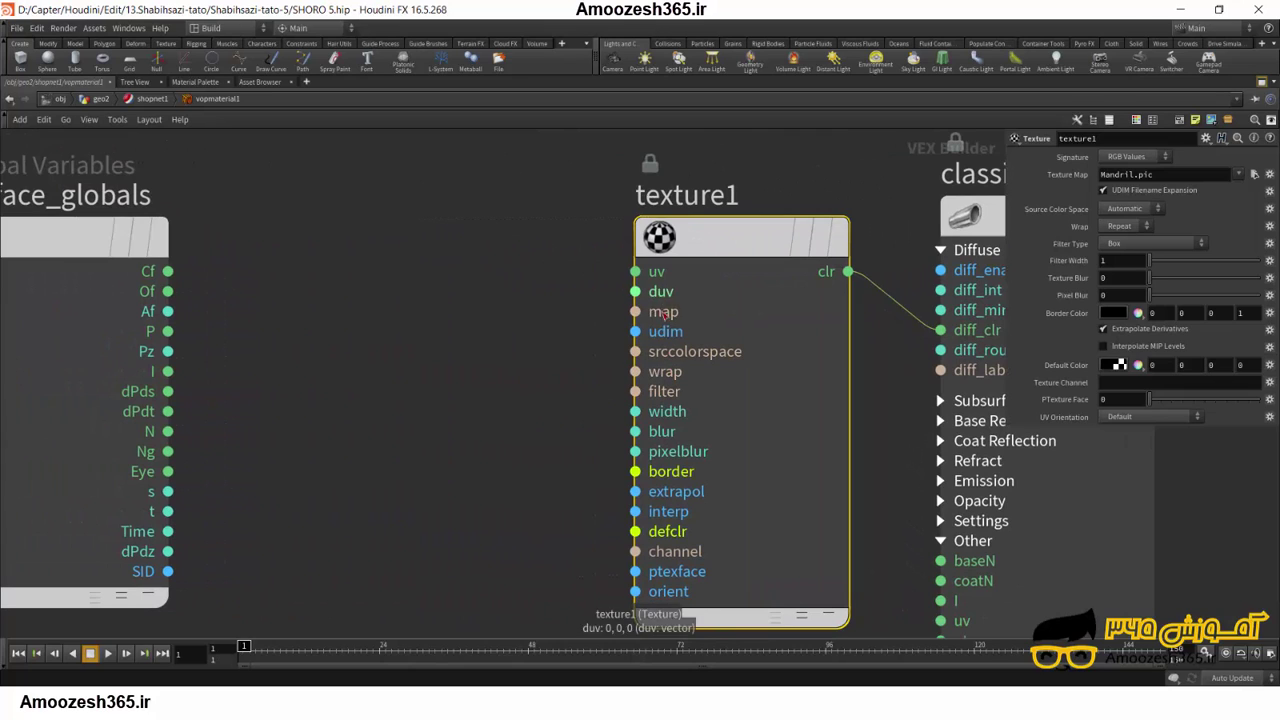
click(637, 312)
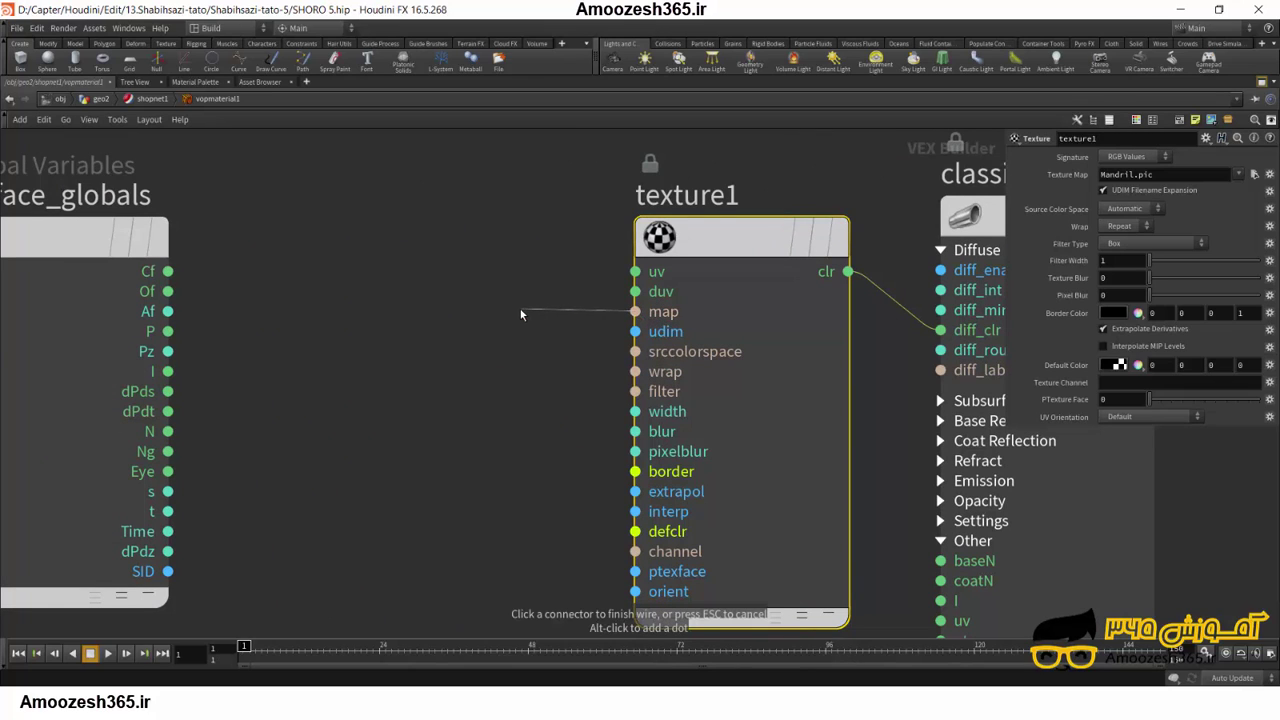
key(Tab)
click(680, 210)
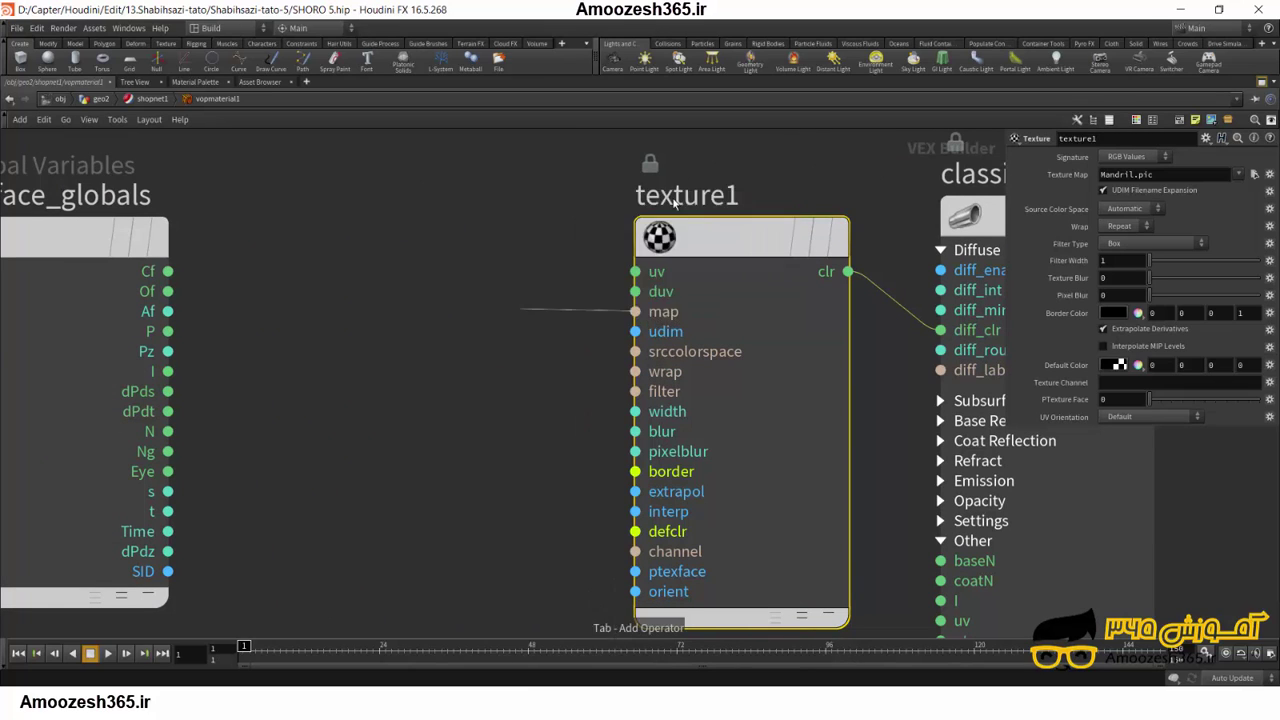
click(471, 245)
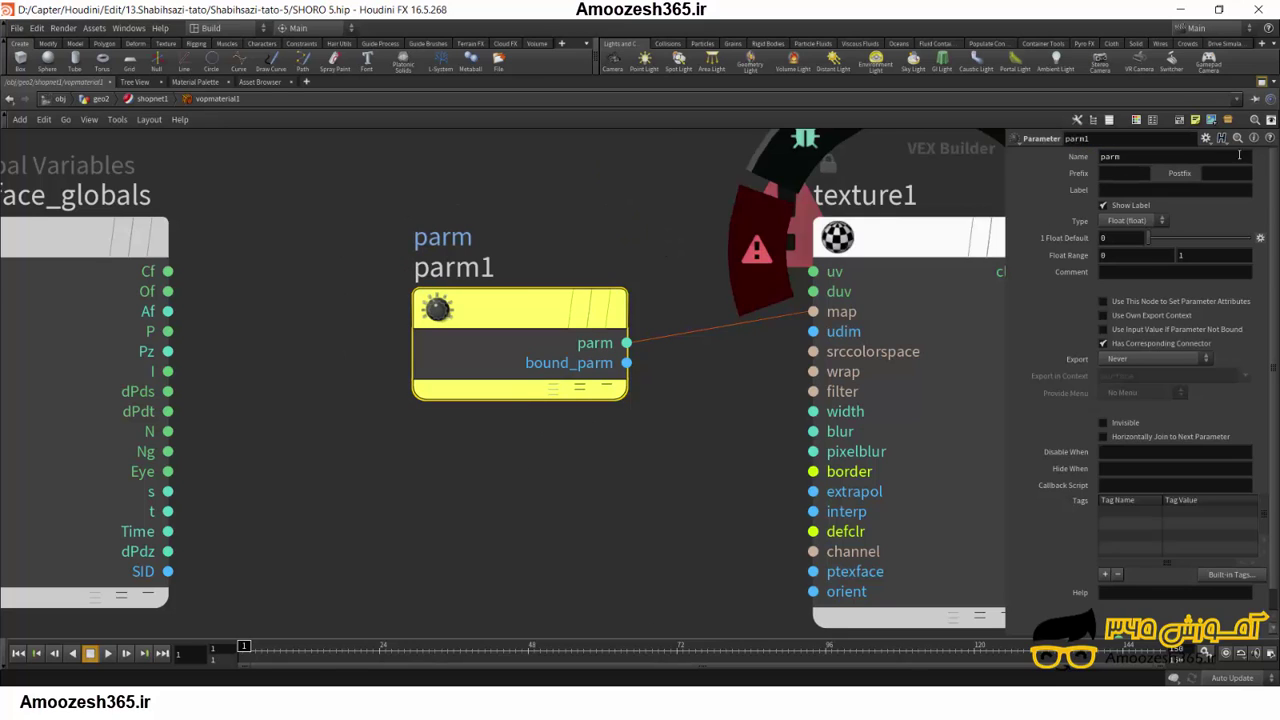
click(1136, 138)
Name the node and parameter 'map', labelled map:mandril.pic.
text(map)
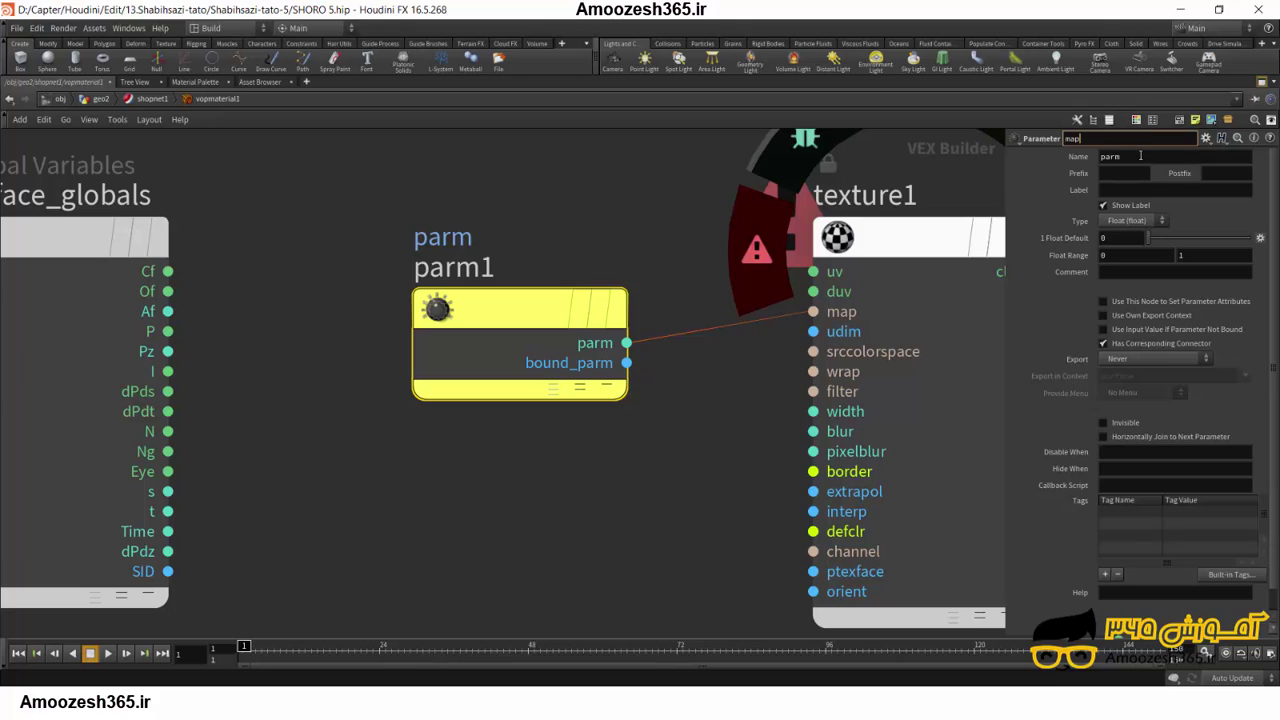
click(1140, 155)
text(map)
key(Return)
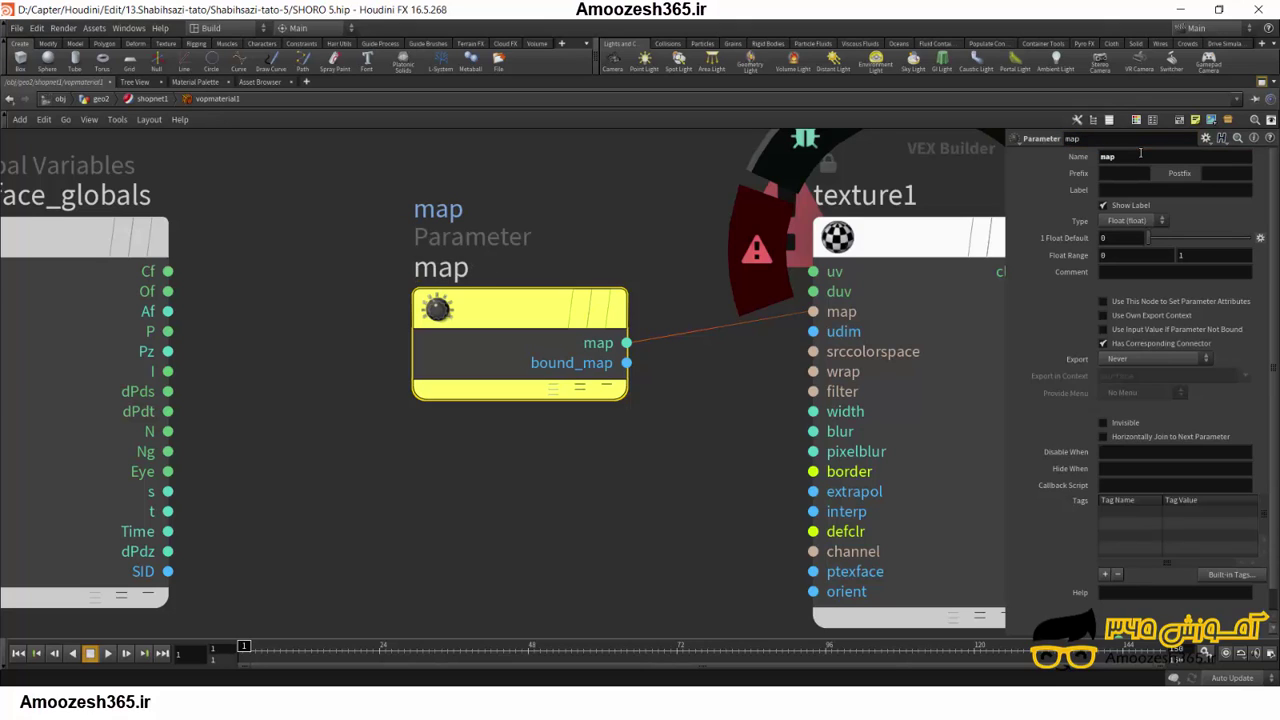
click(1149, 190)
text(map :)
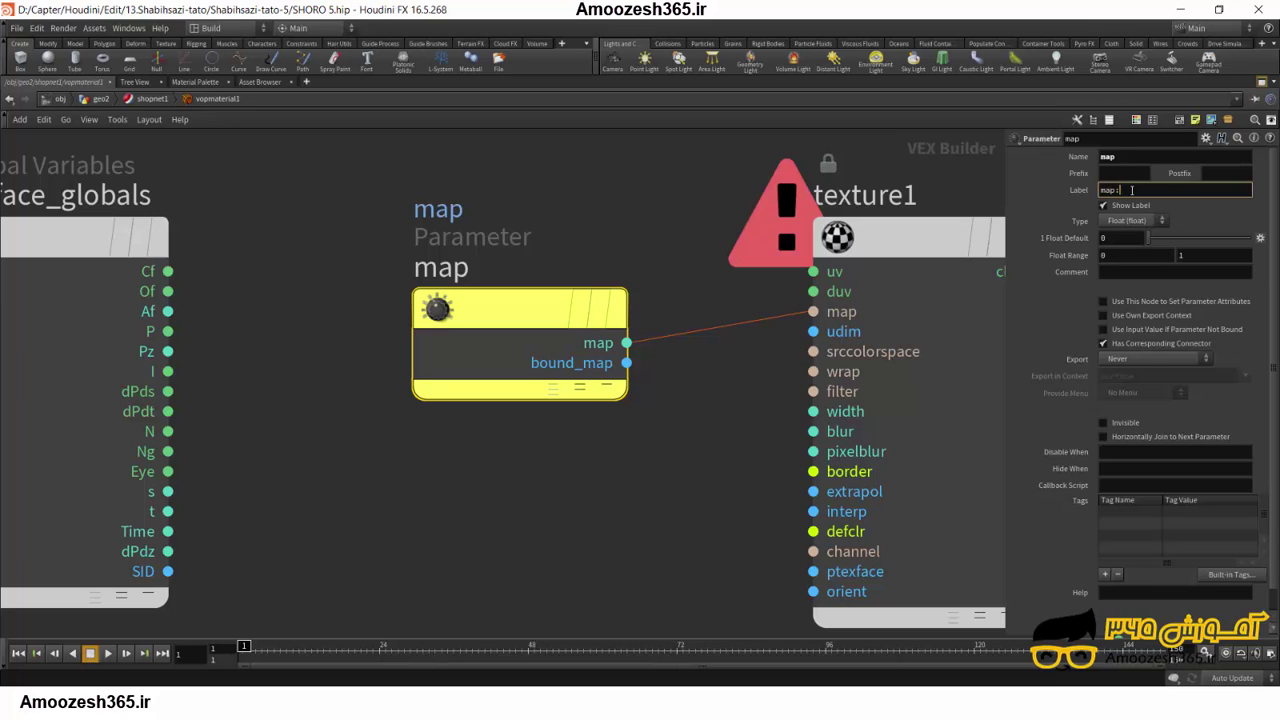
text(mandril.pic)
Set the parameter type to Image (string) with default mandril.pic.
click(1128, 221)
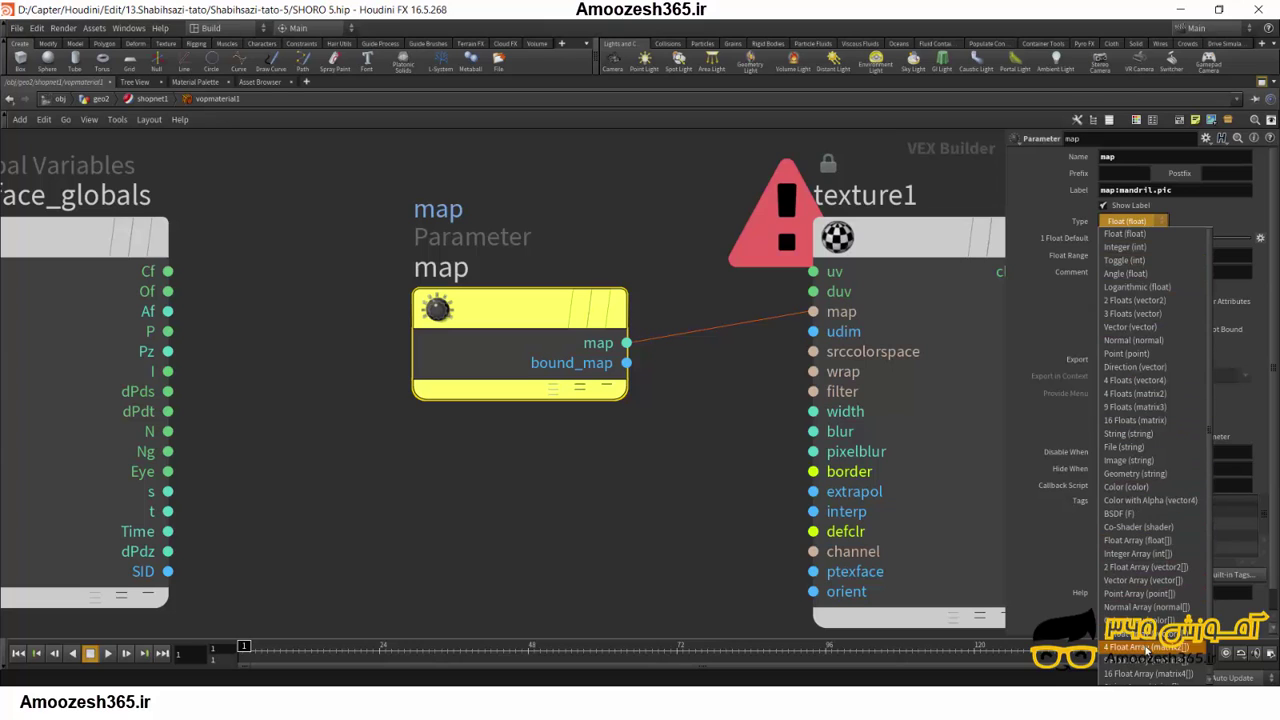
click(1146, 460)
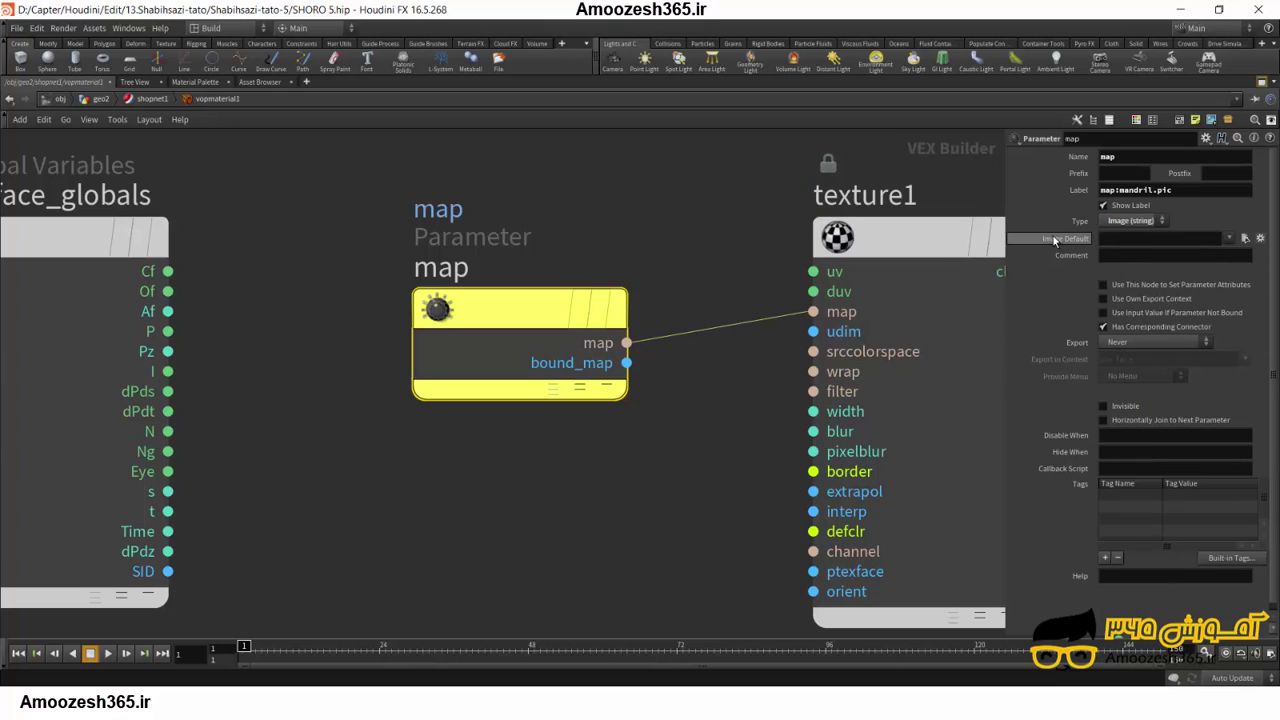
click(1116, 240)
text(ma)
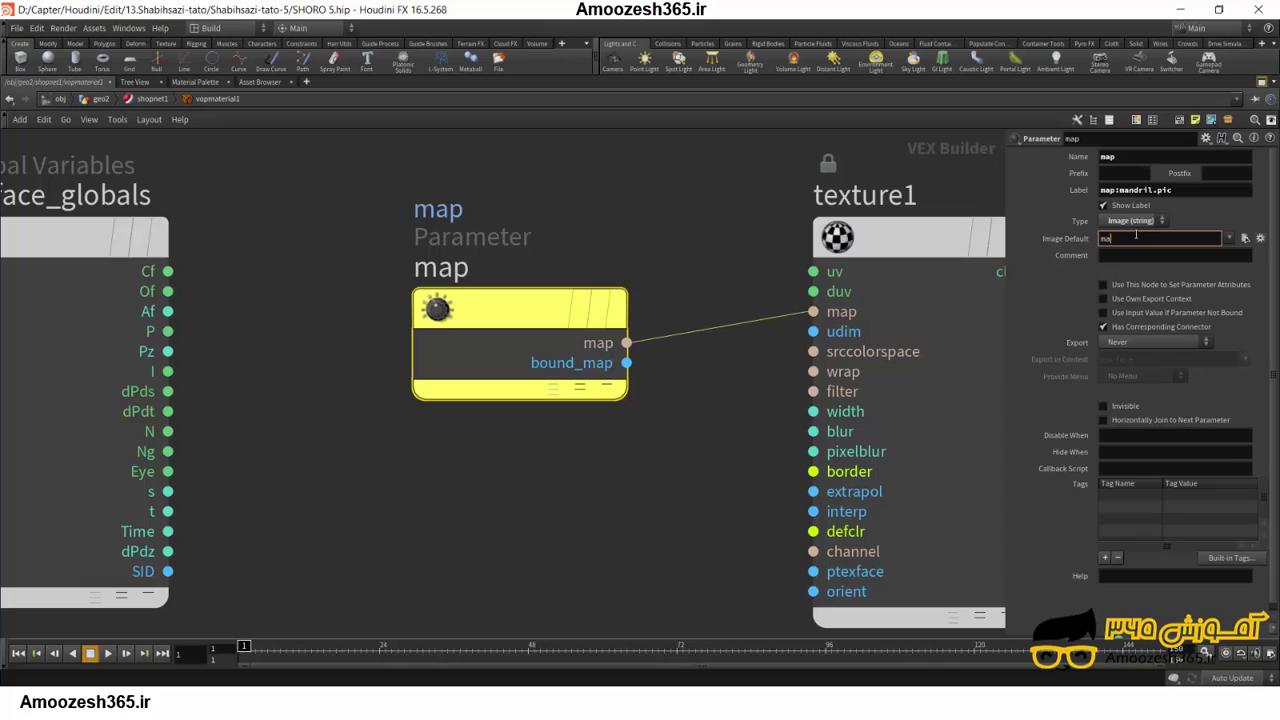
text(ndril.pic)
key(Tab)
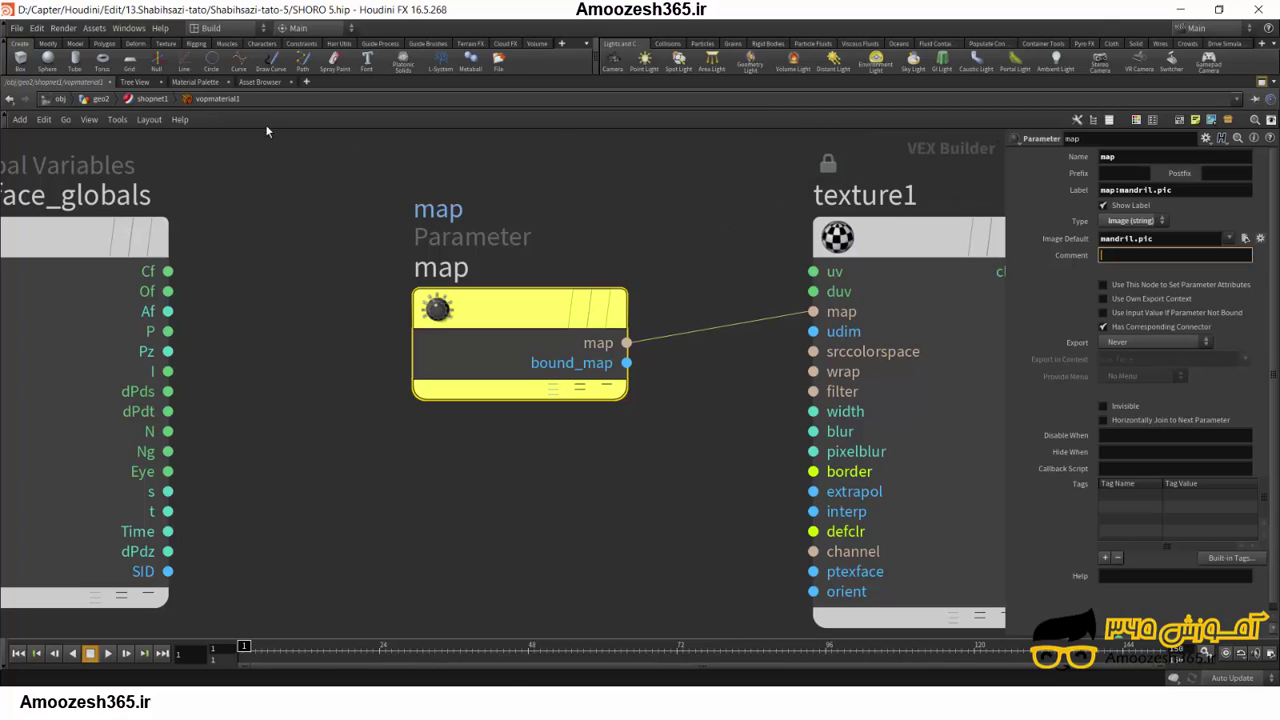
Return to vopmaterial1 and clear its mandril.pic map value.
click(152, 100)
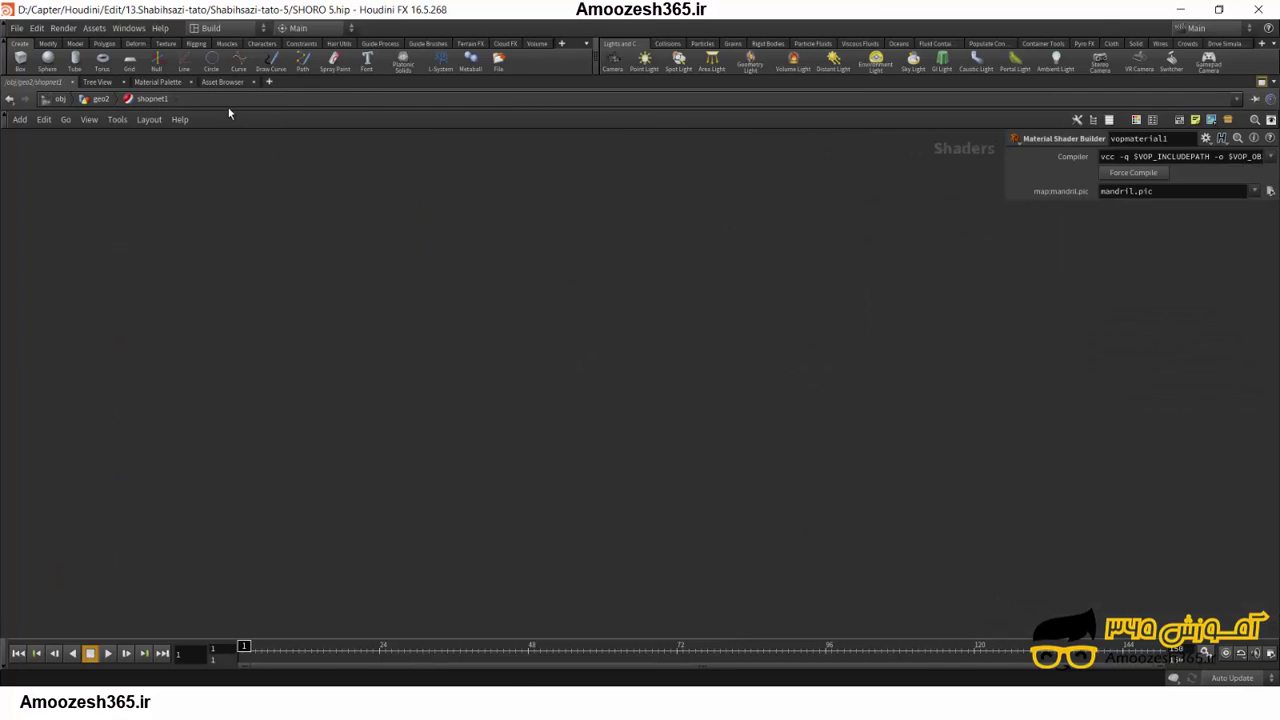
key(space)
drag(1147, 191, 1098, 191)
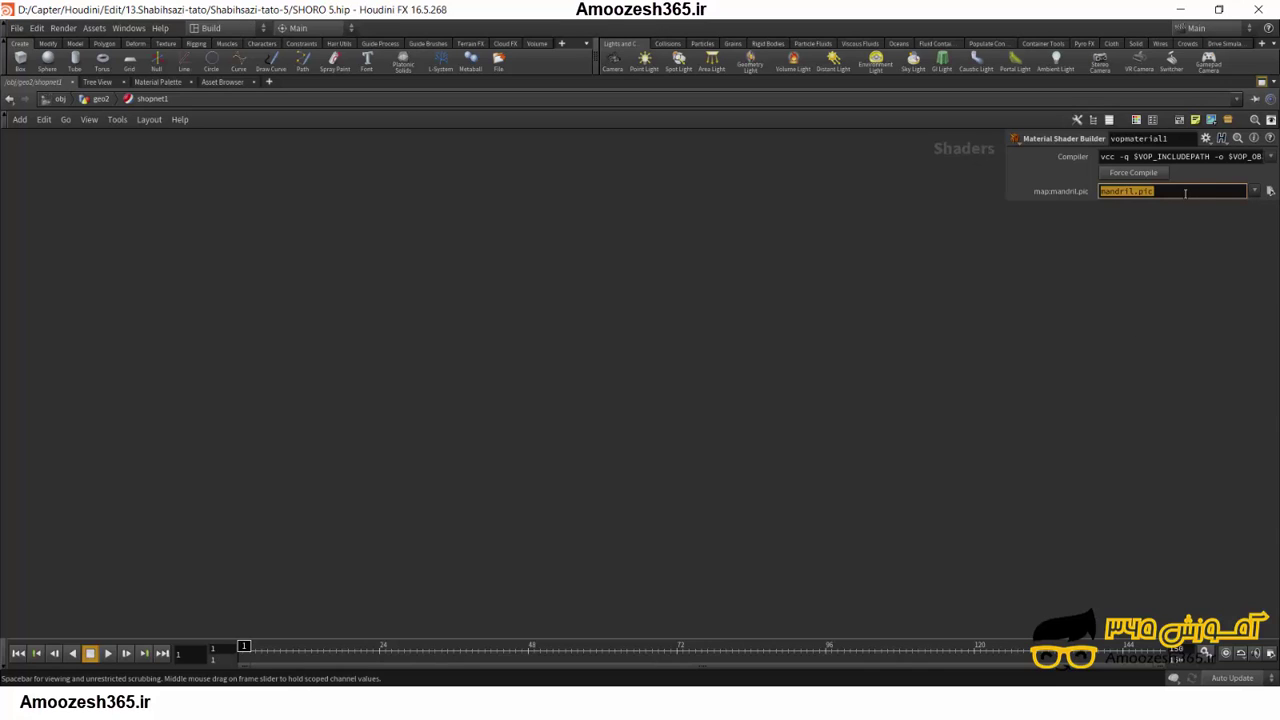
key(BackSpace)
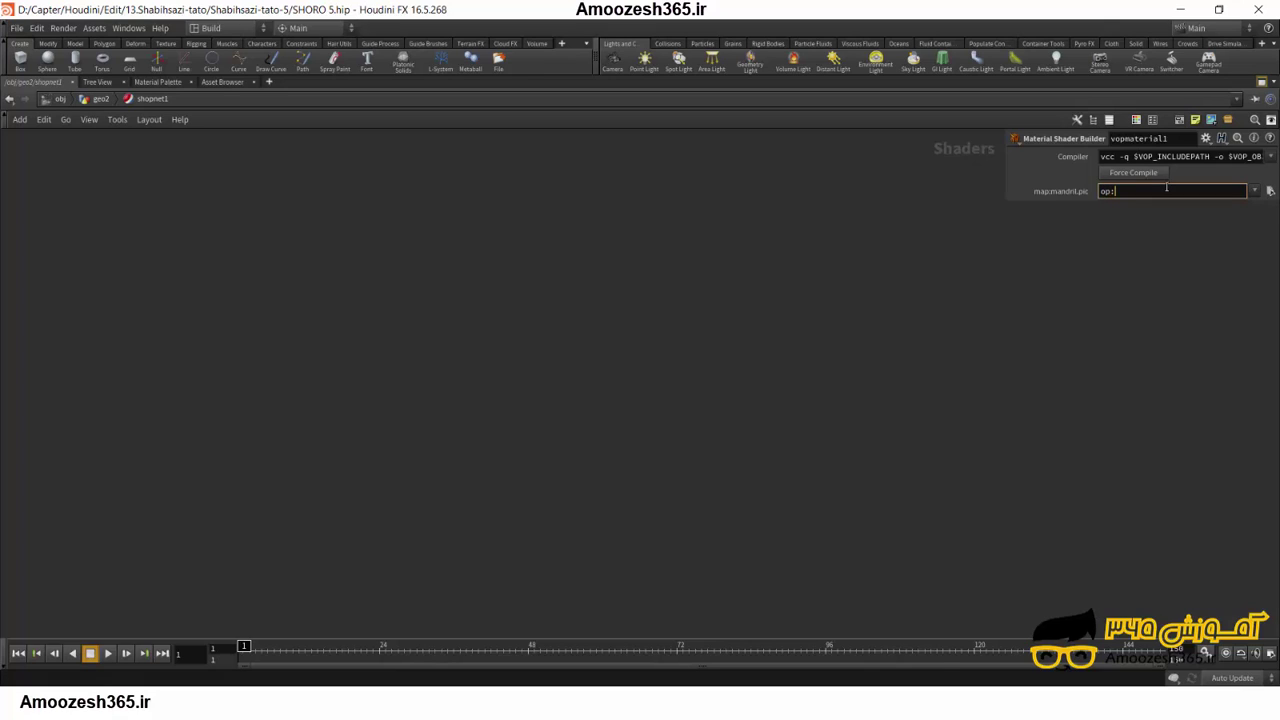
Set the map value to op:`opfullpath("/obj/geo2/cop2net1/null1/")`.
text(op)
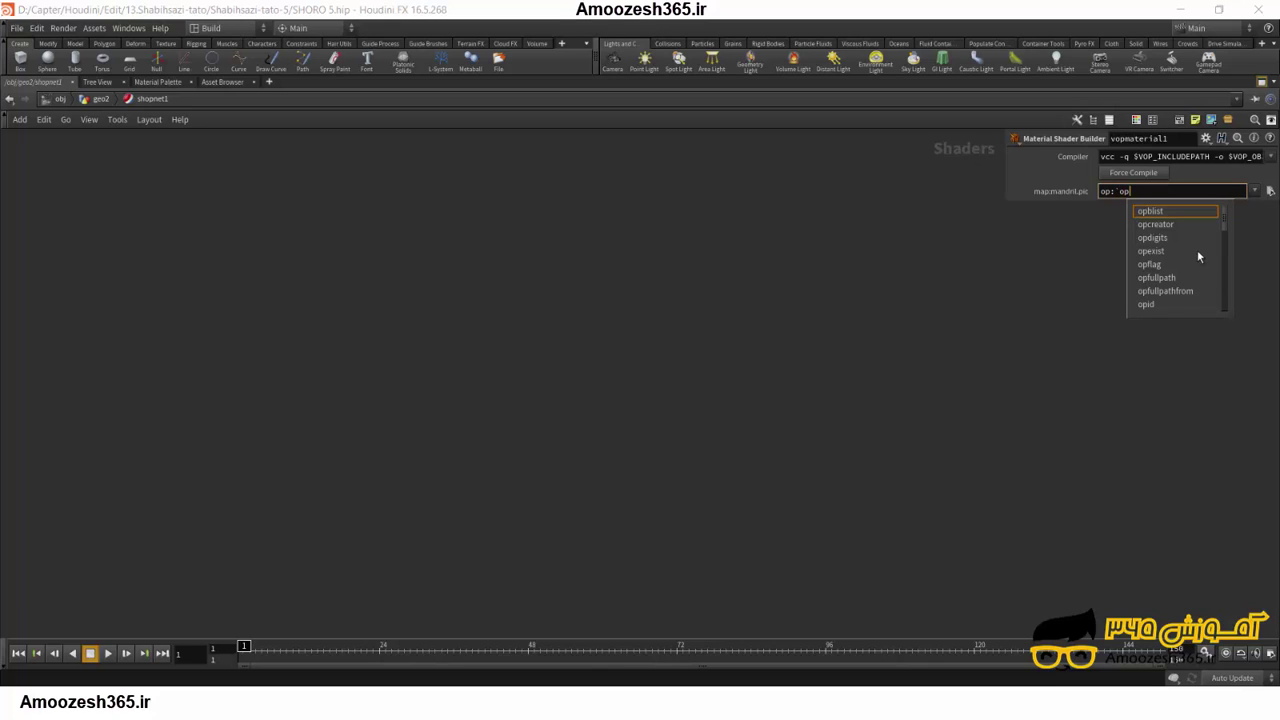
click(1167, 278)
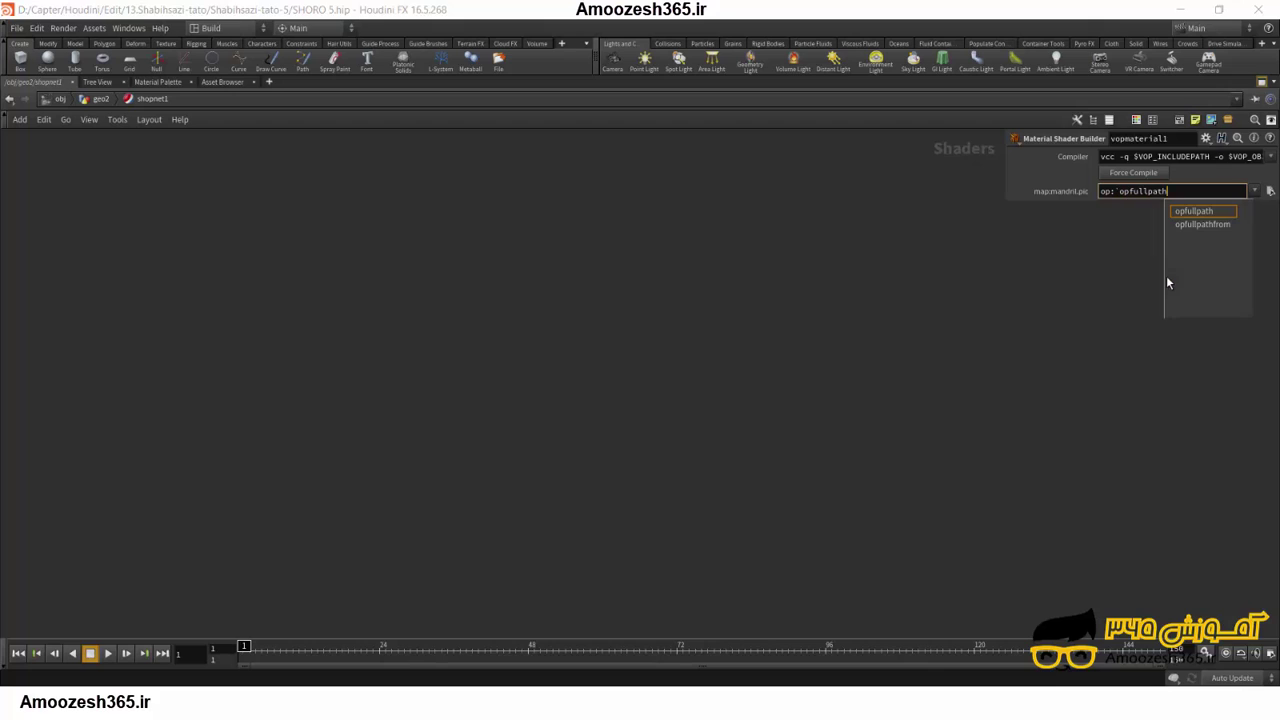
text(()
text(")
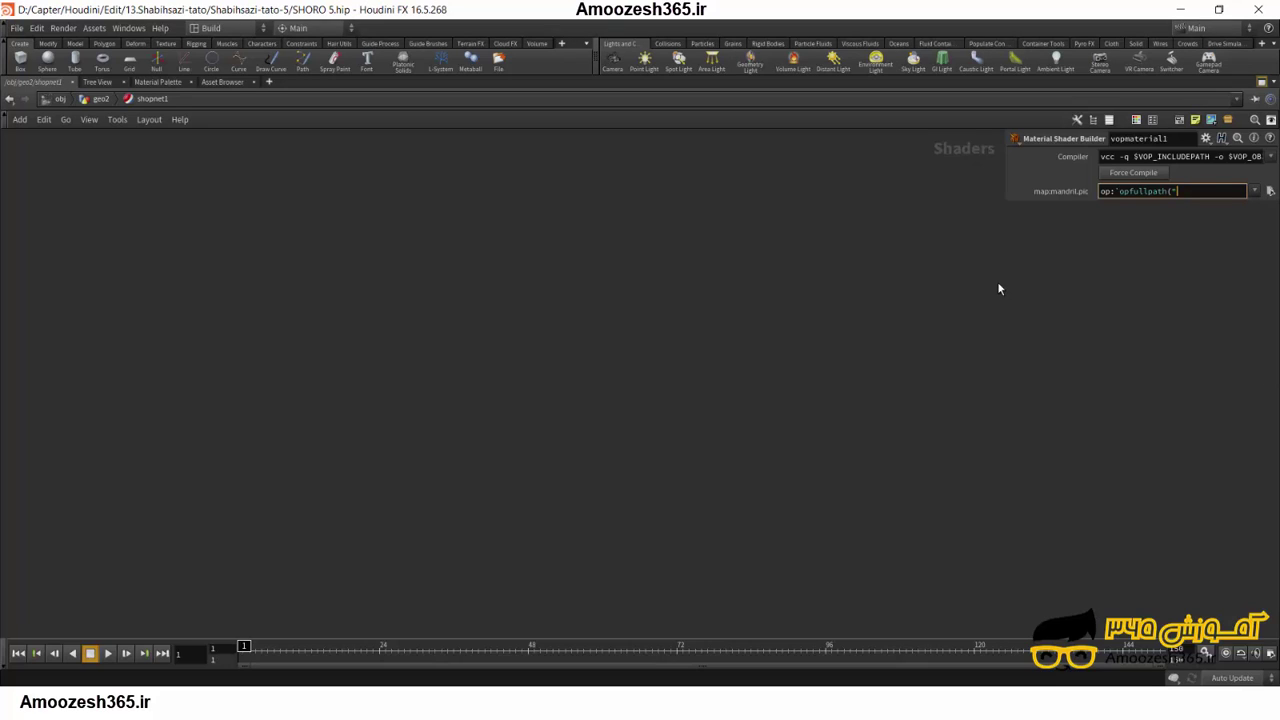
text(/)
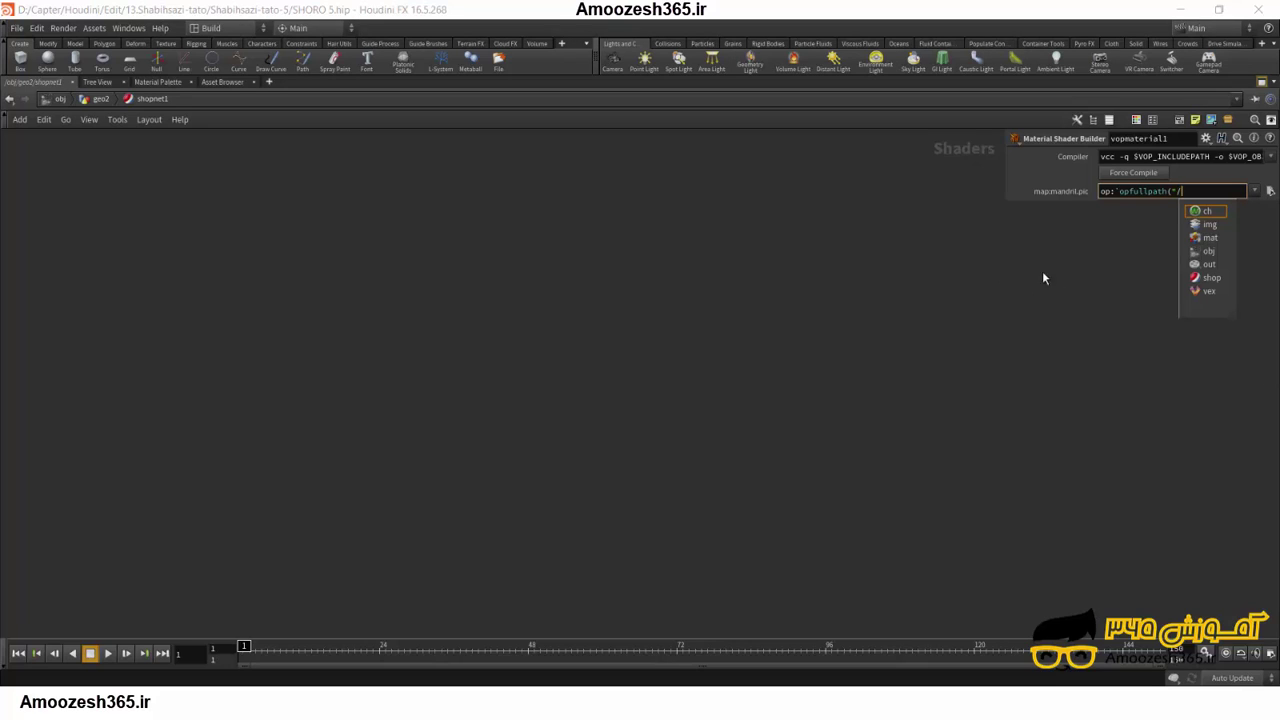
click(1205, 251)
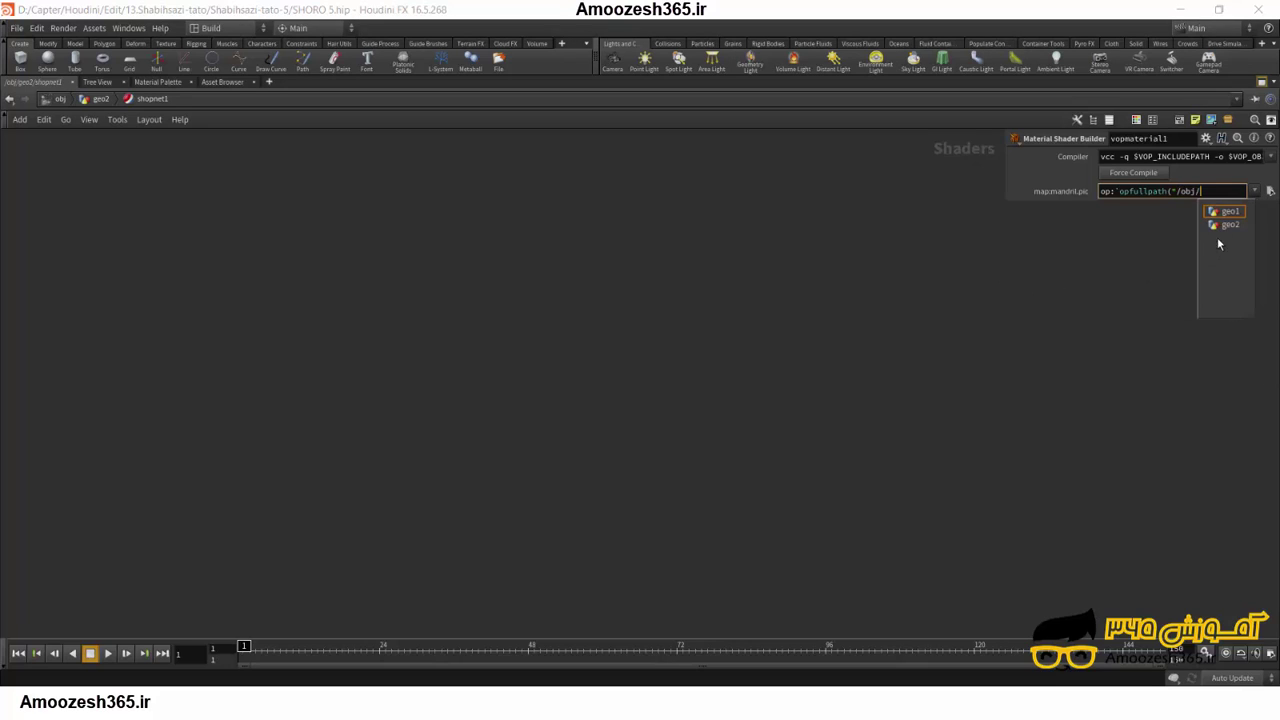
click(1228, 224)
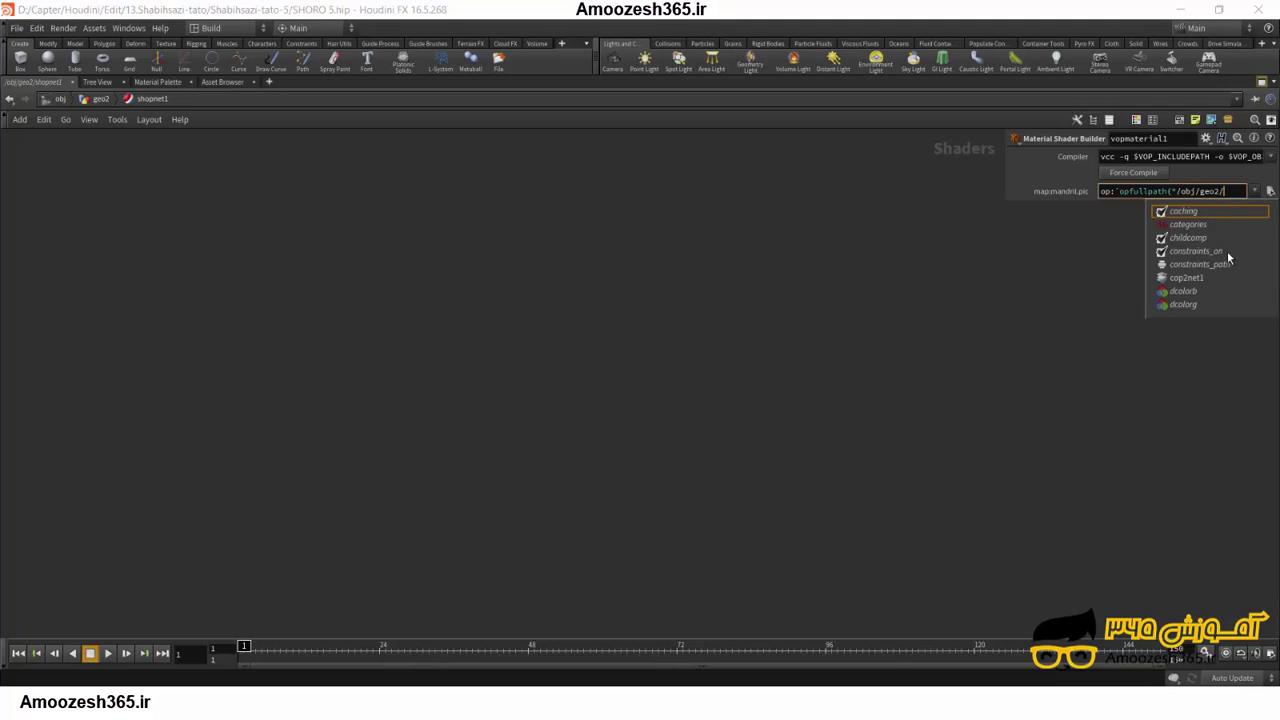
click(1190, 277)
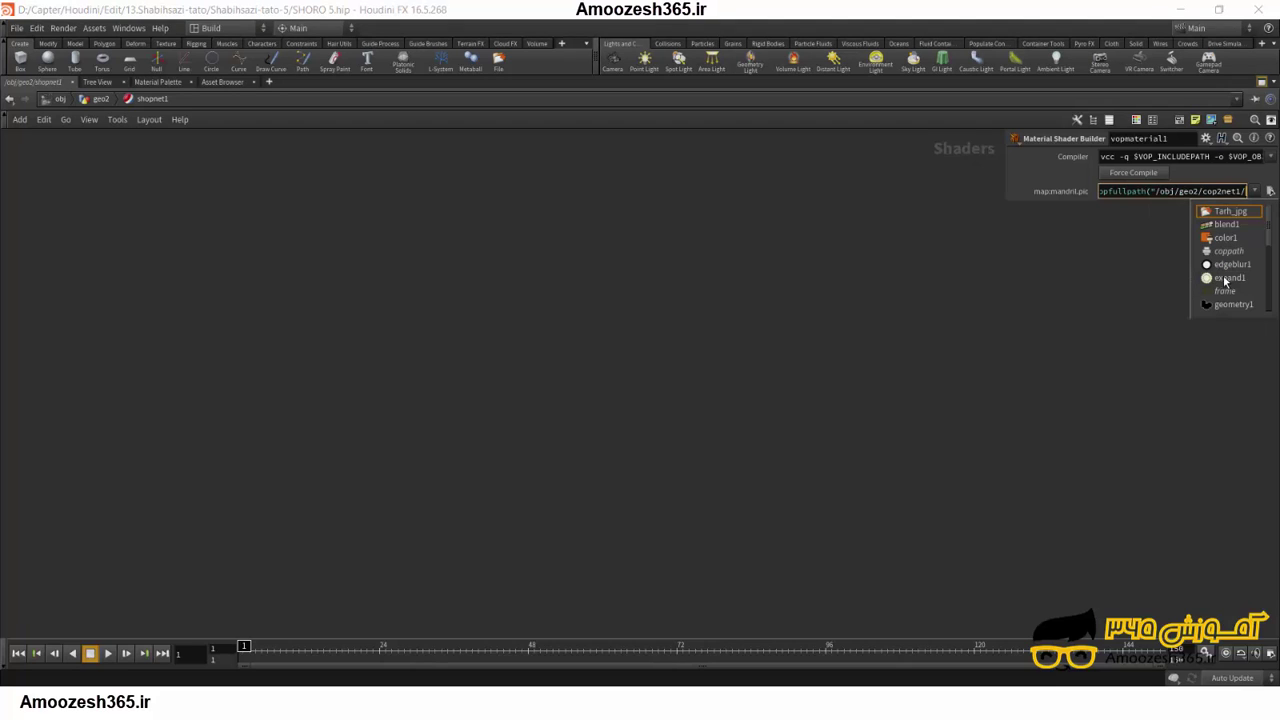
click(1222, 295)
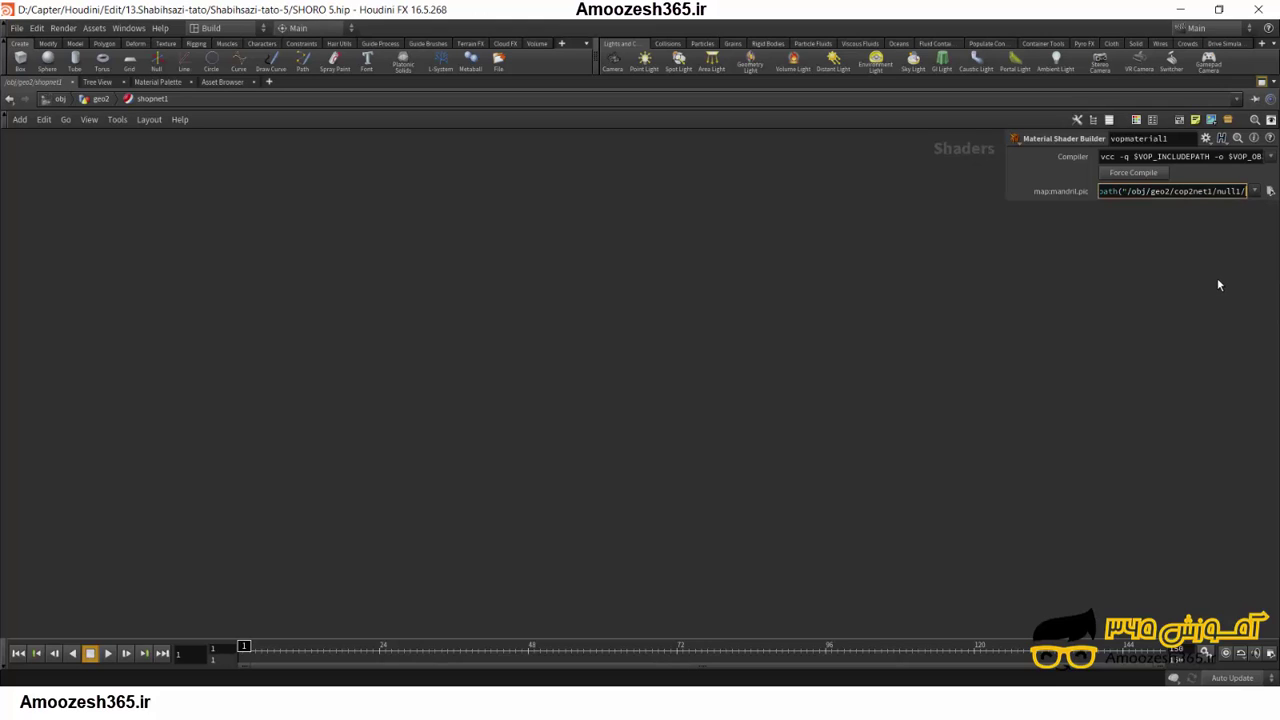
text(")
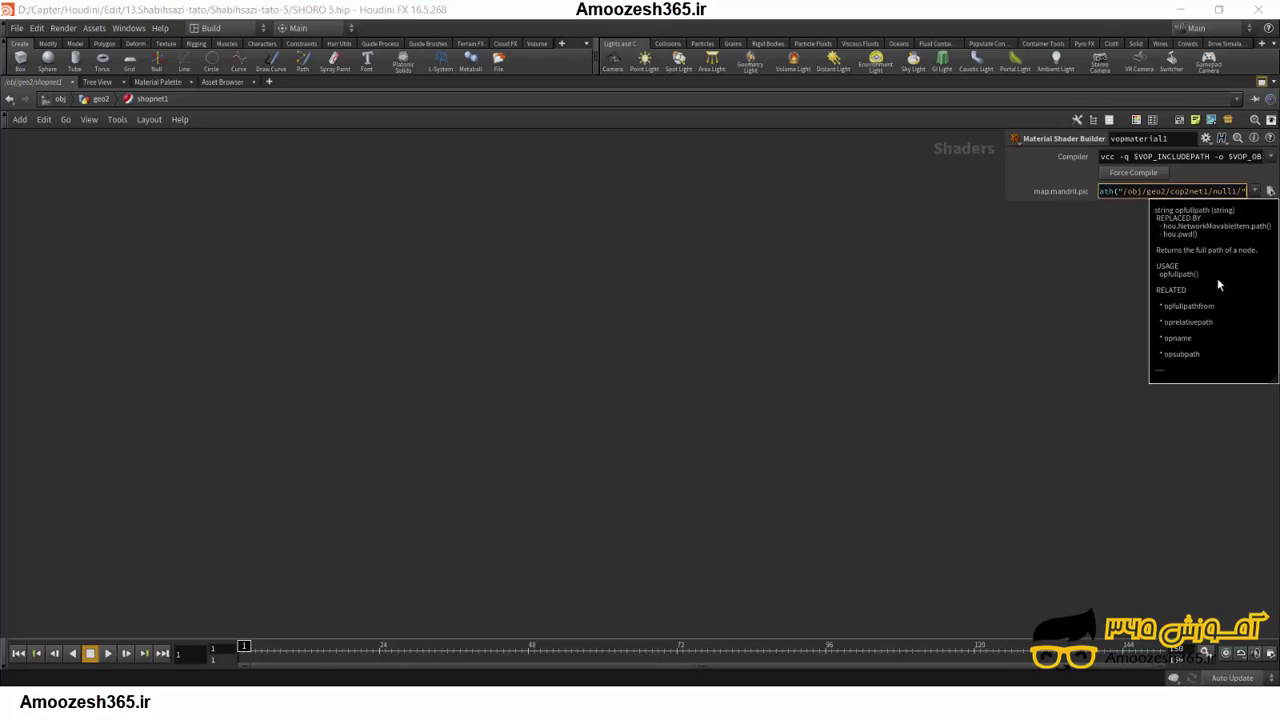
text())
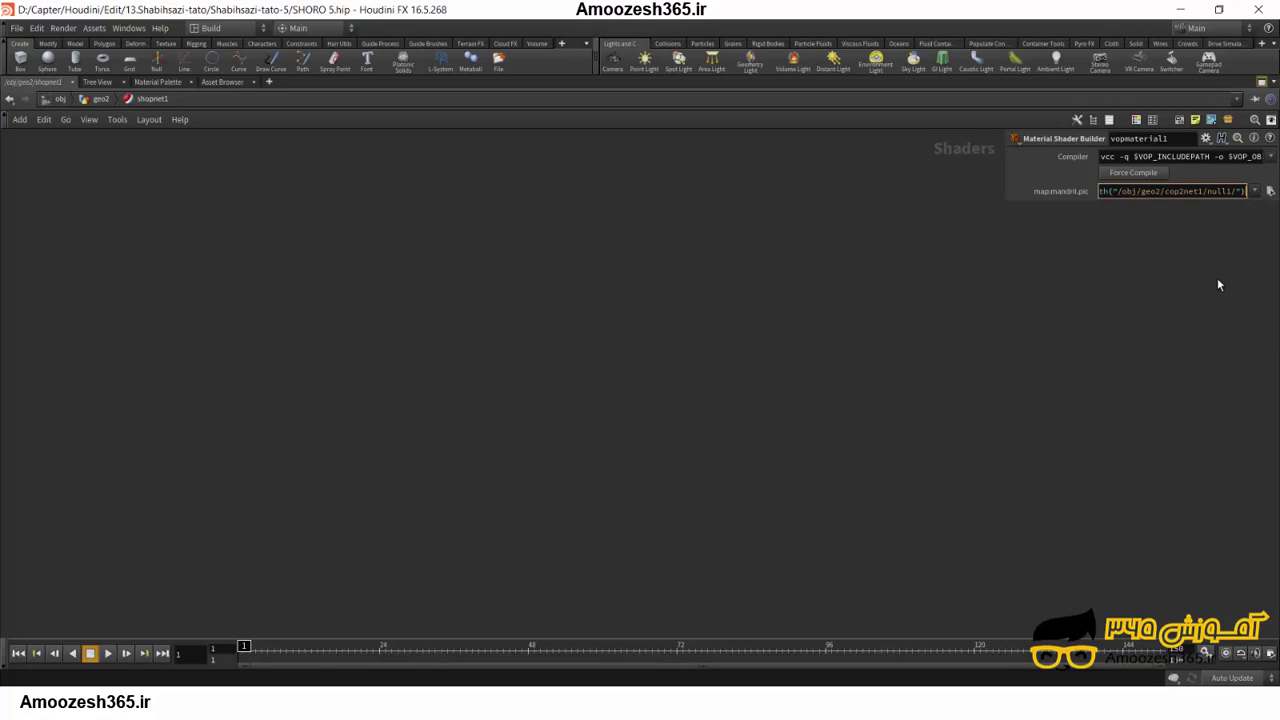
text(`)
key(Return)
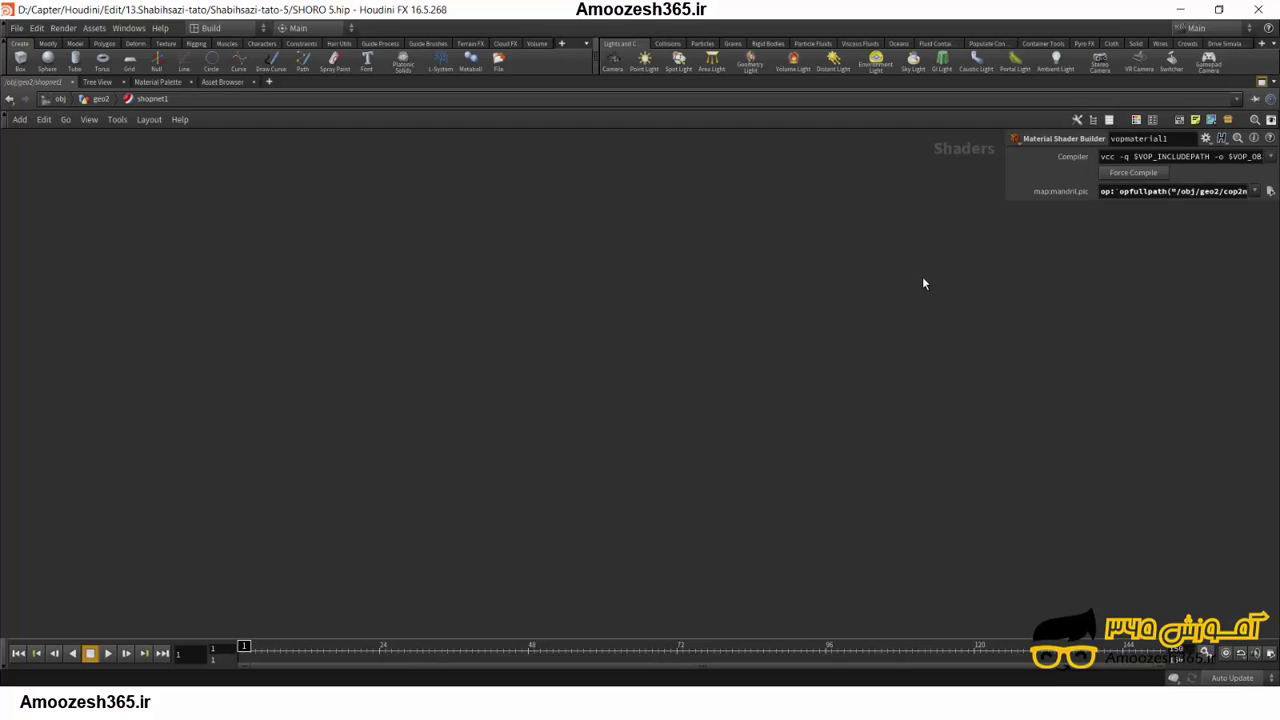
In cop2net1, reconnect null1 from Tarh_jpg to blend1's output.
click(100, 99)
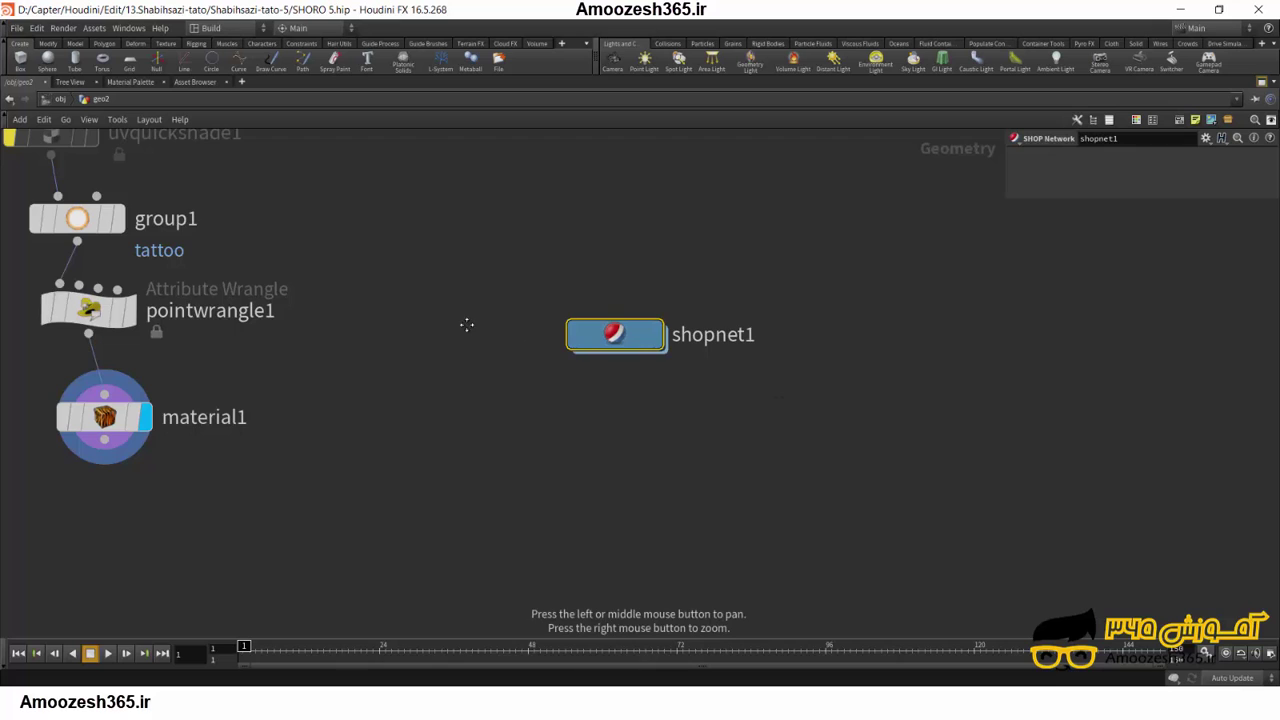
drag(483, 328, 652, 432)
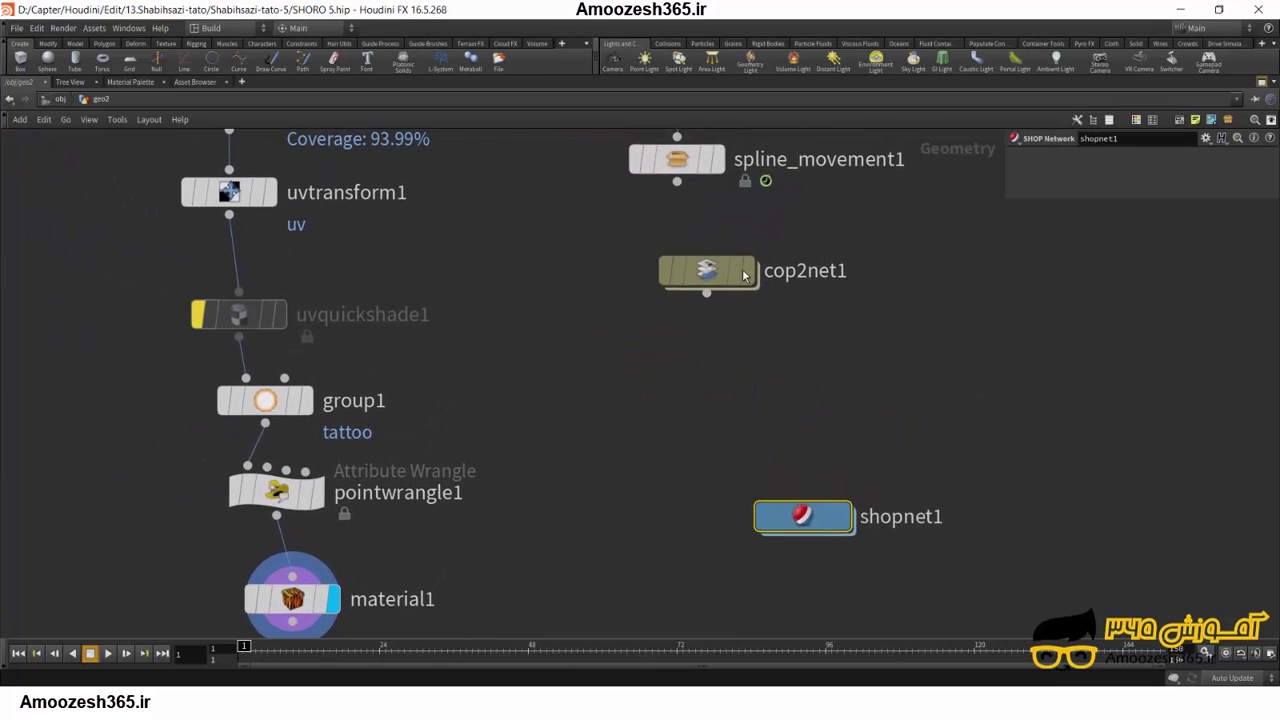
double_click(707, 270)
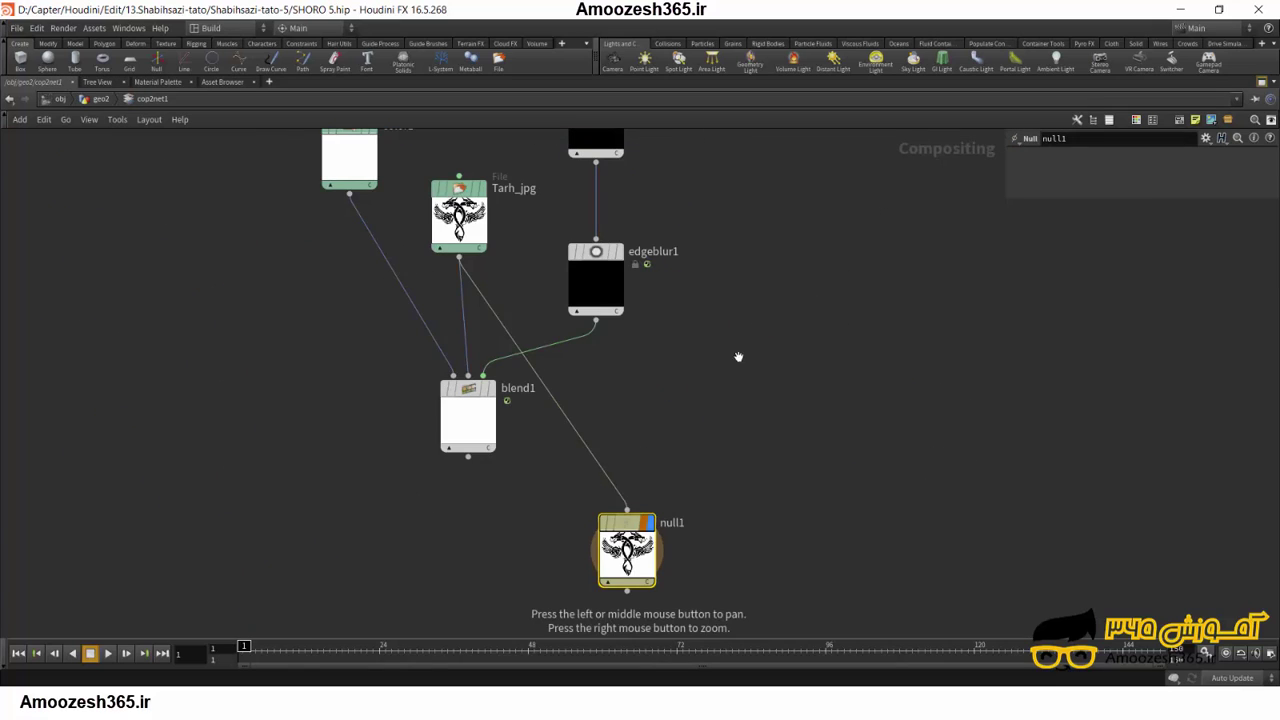
drag(740, 357, 803, 346)
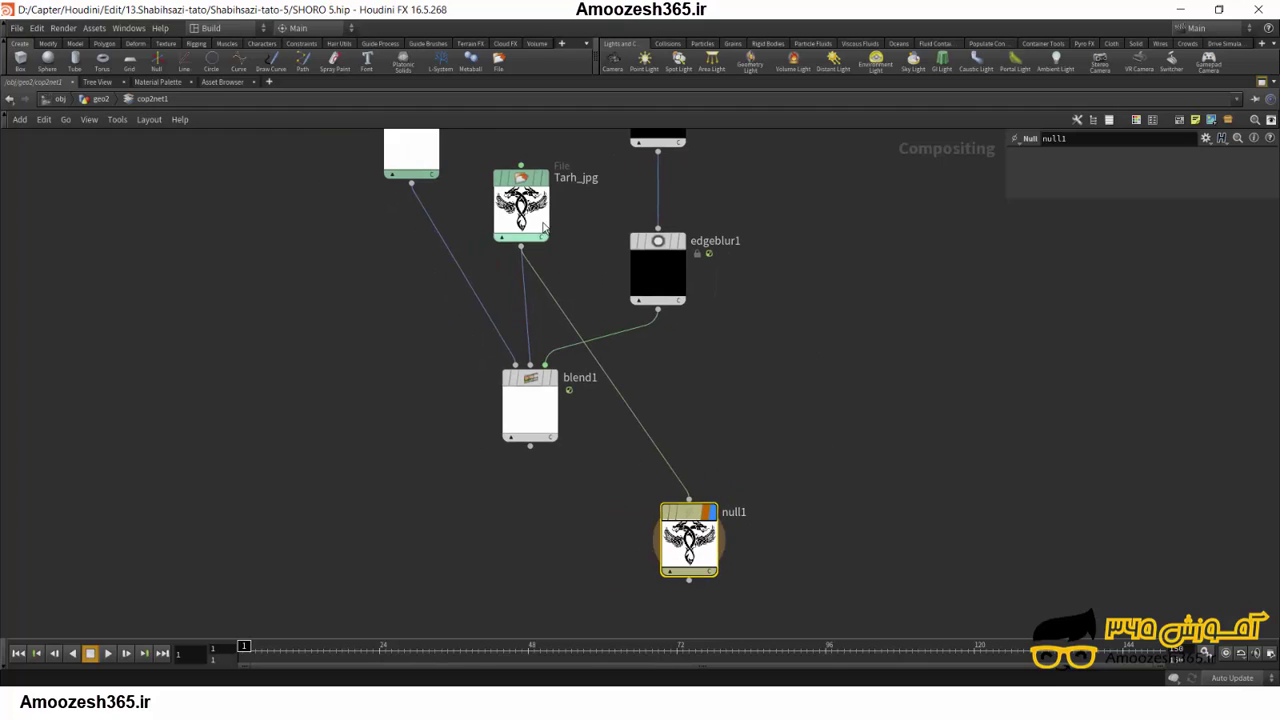
drag(672, 573, 516, 548)
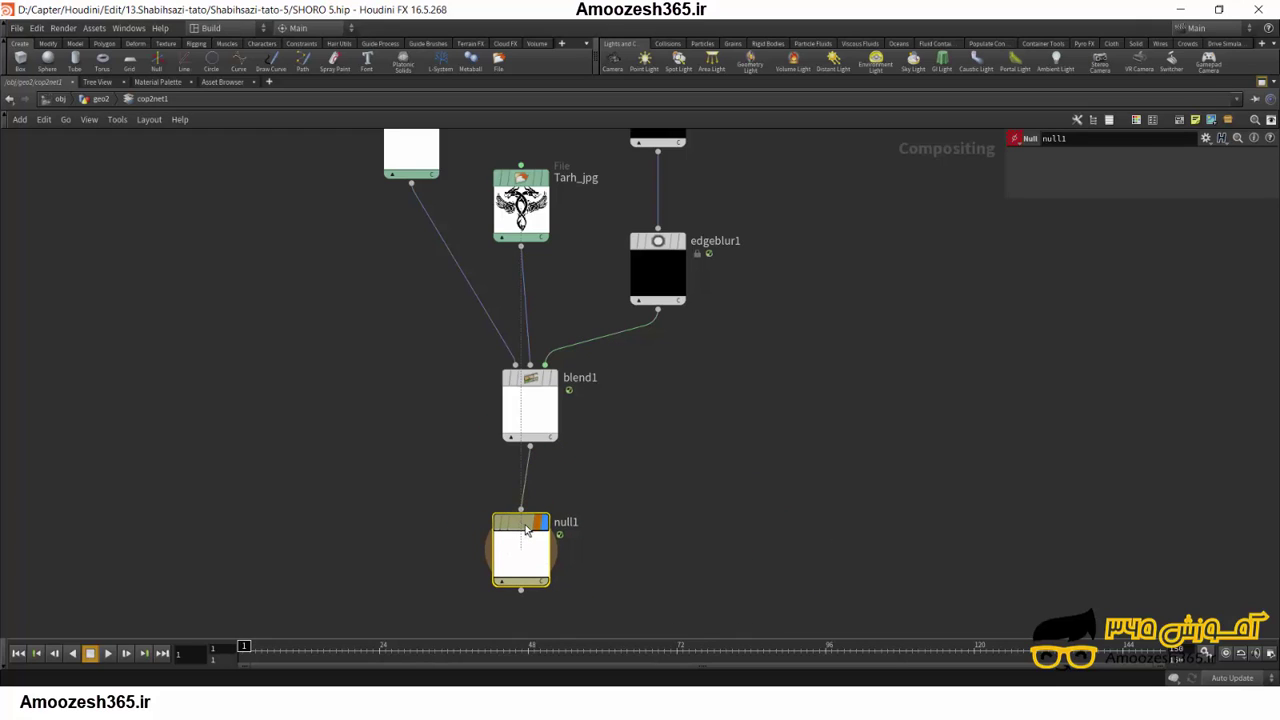
drag(519, 547, 536, 549)
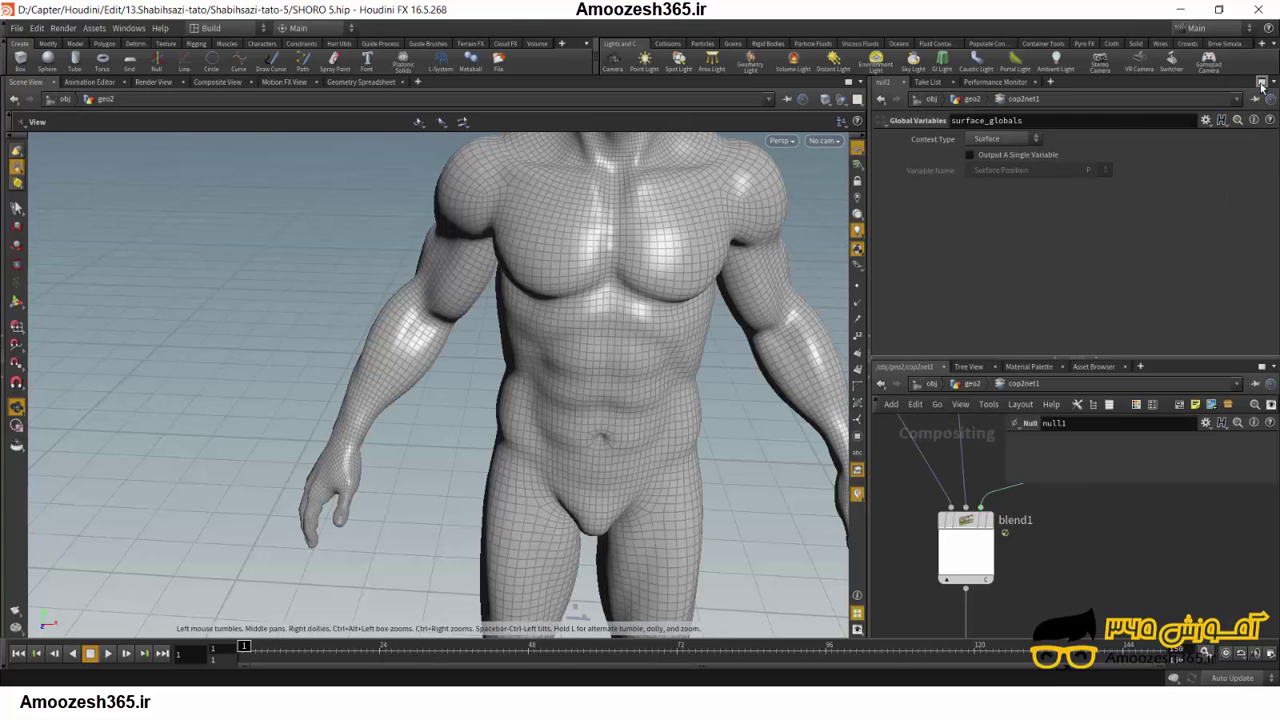
Set material1's Material parameter to /obj/geo2/shopnet1/vopmaterial1 so the body gets the textured shader.
click(1261, 82)
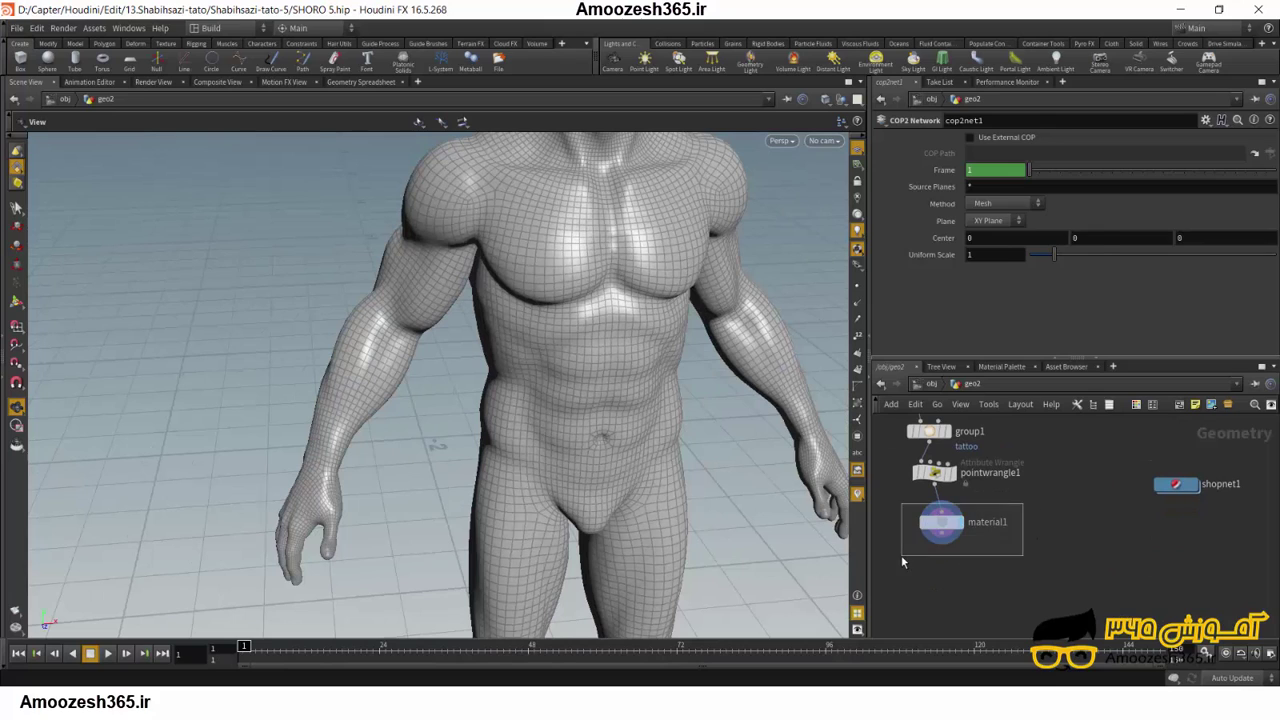
click(941, 521)
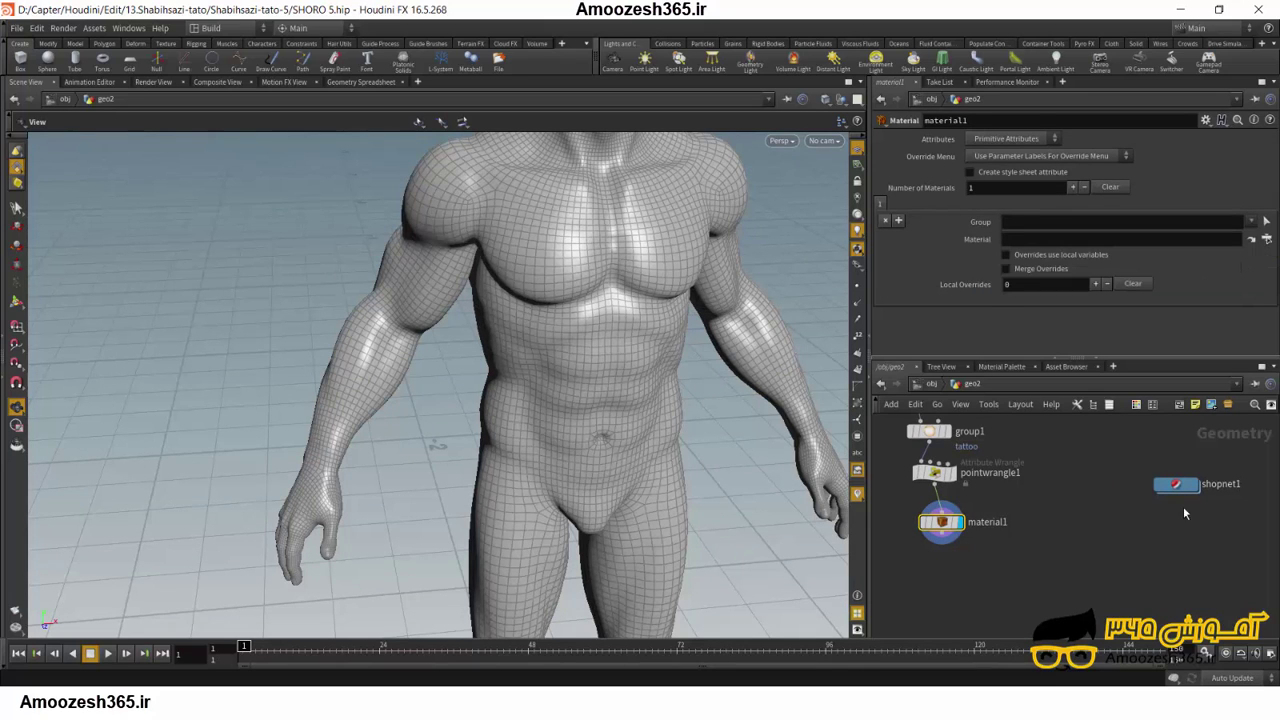
click(1267, 241)
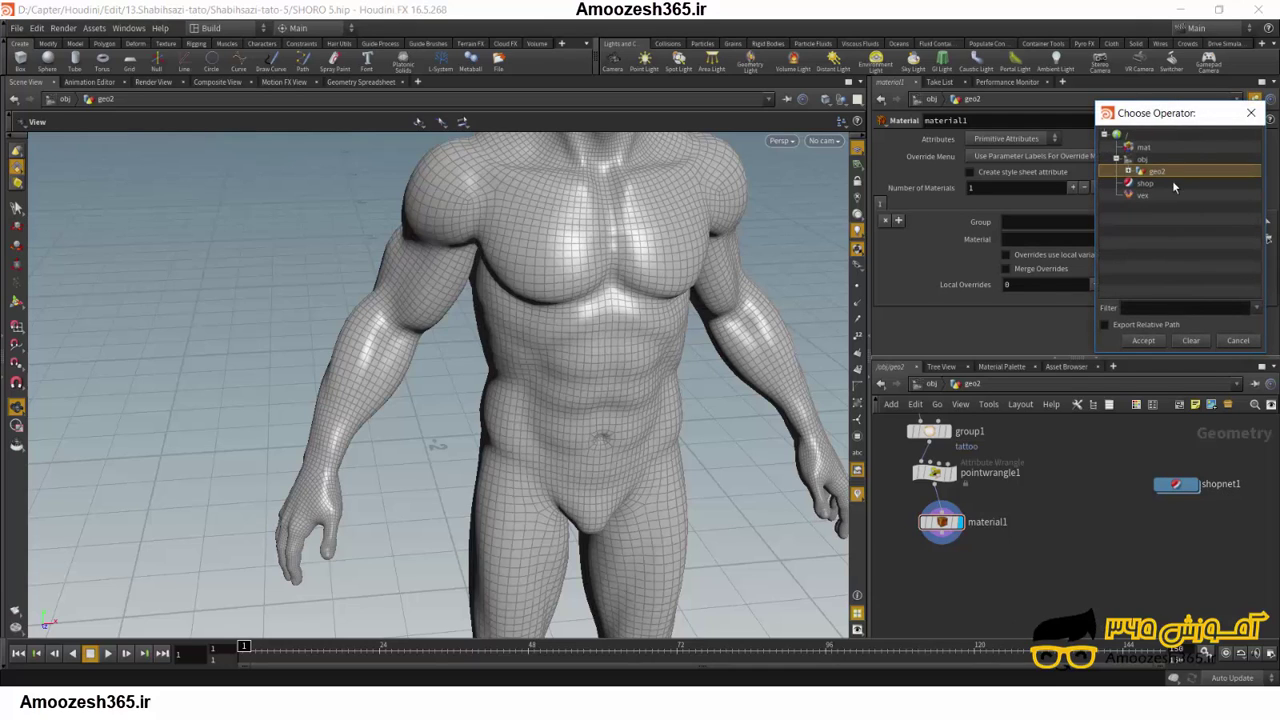
click(1128, 174)
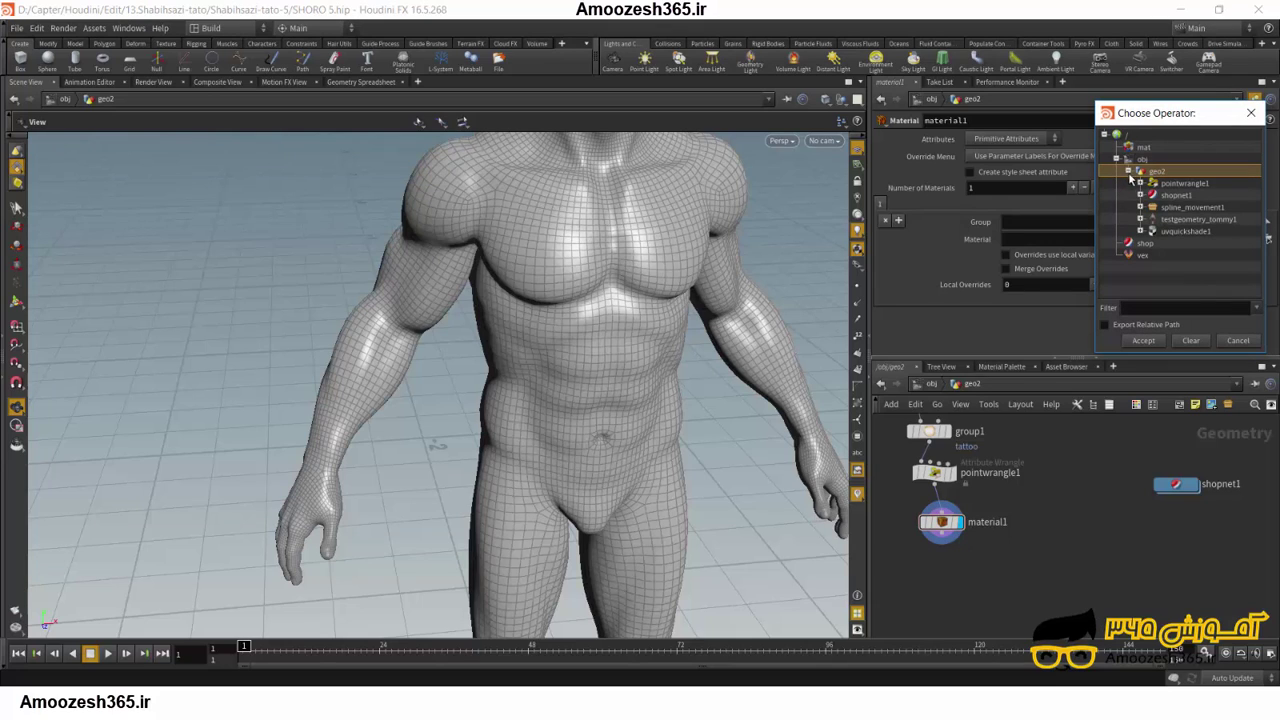
click(1140, 196)
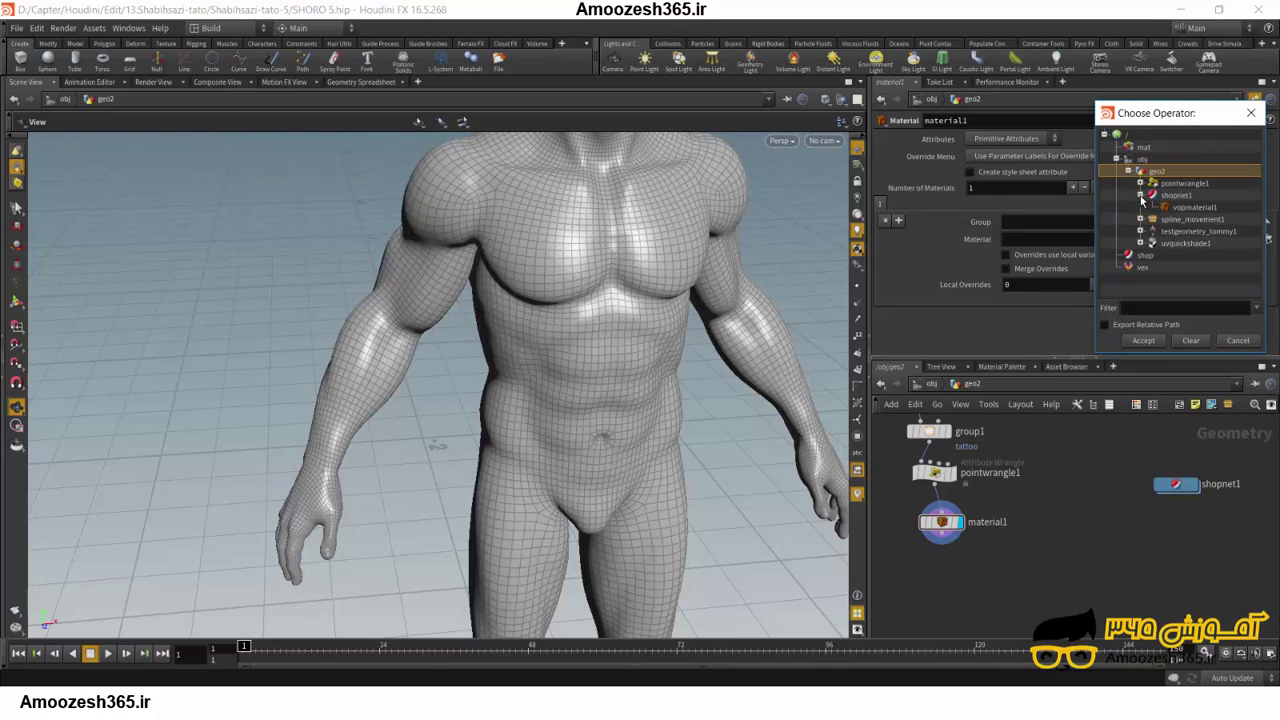
click(1192, 208)
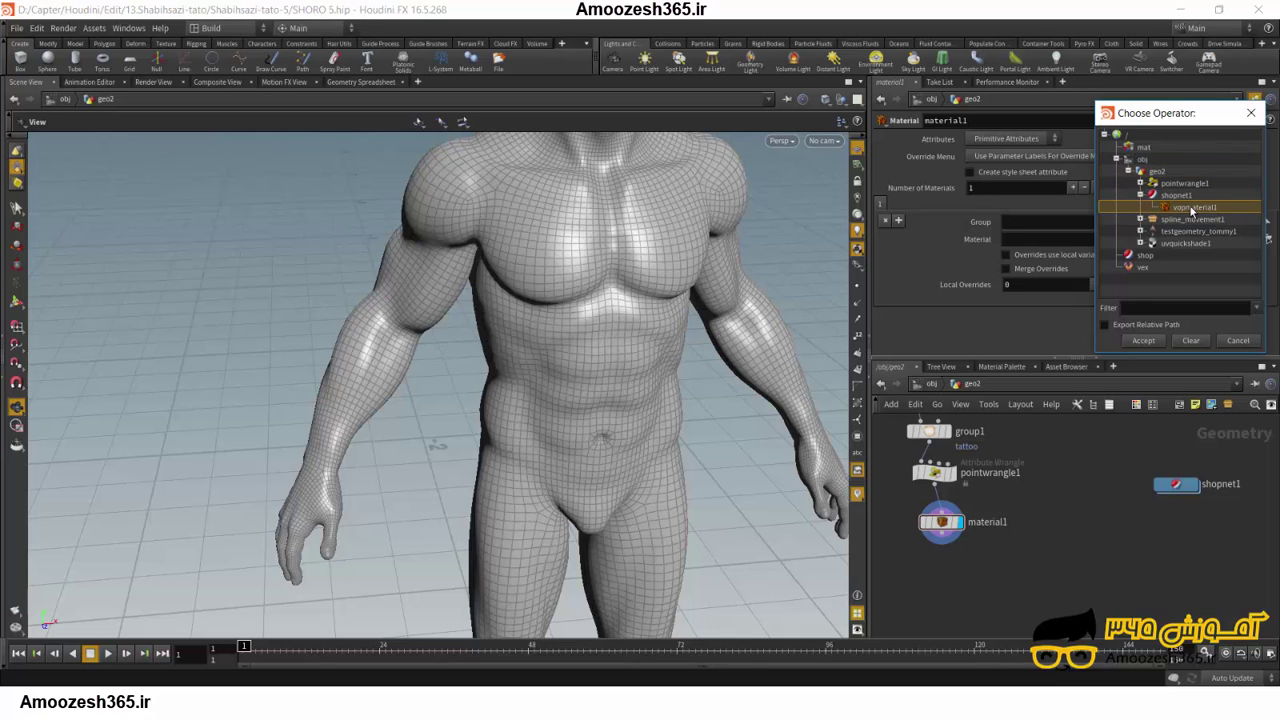
click(1156, 341)
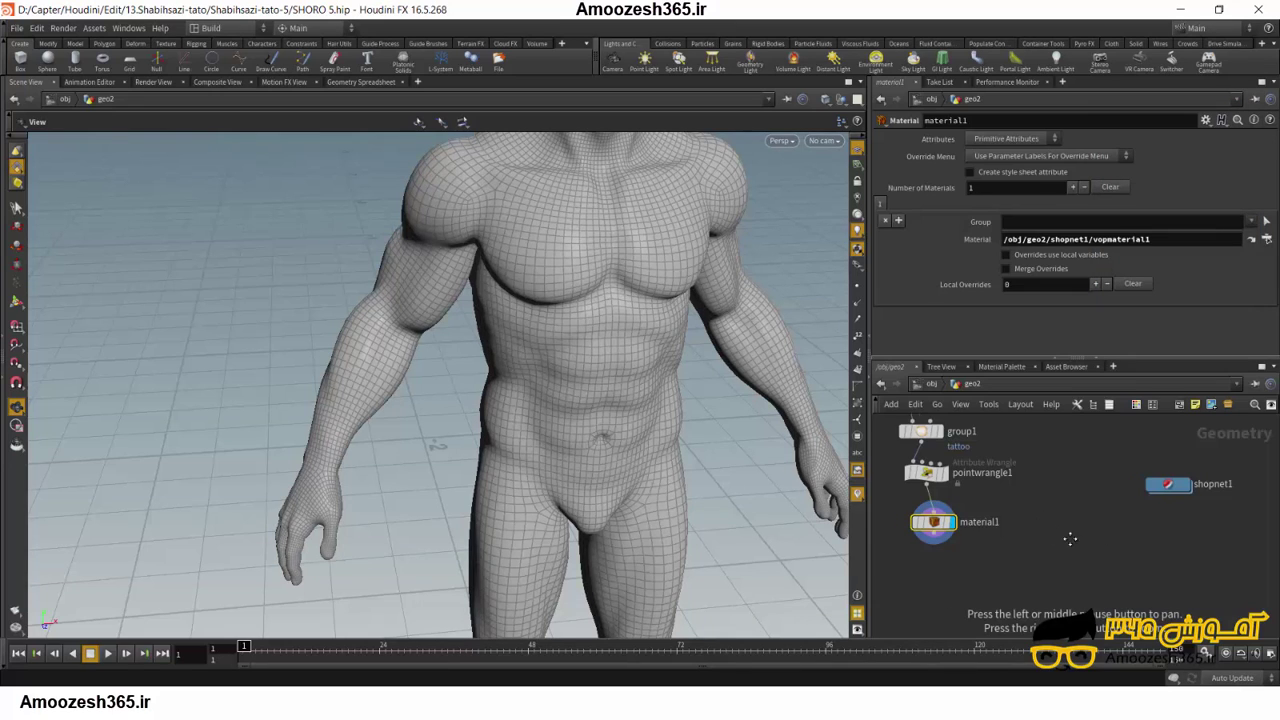
middle_drag(1037, 520, 903, 495)
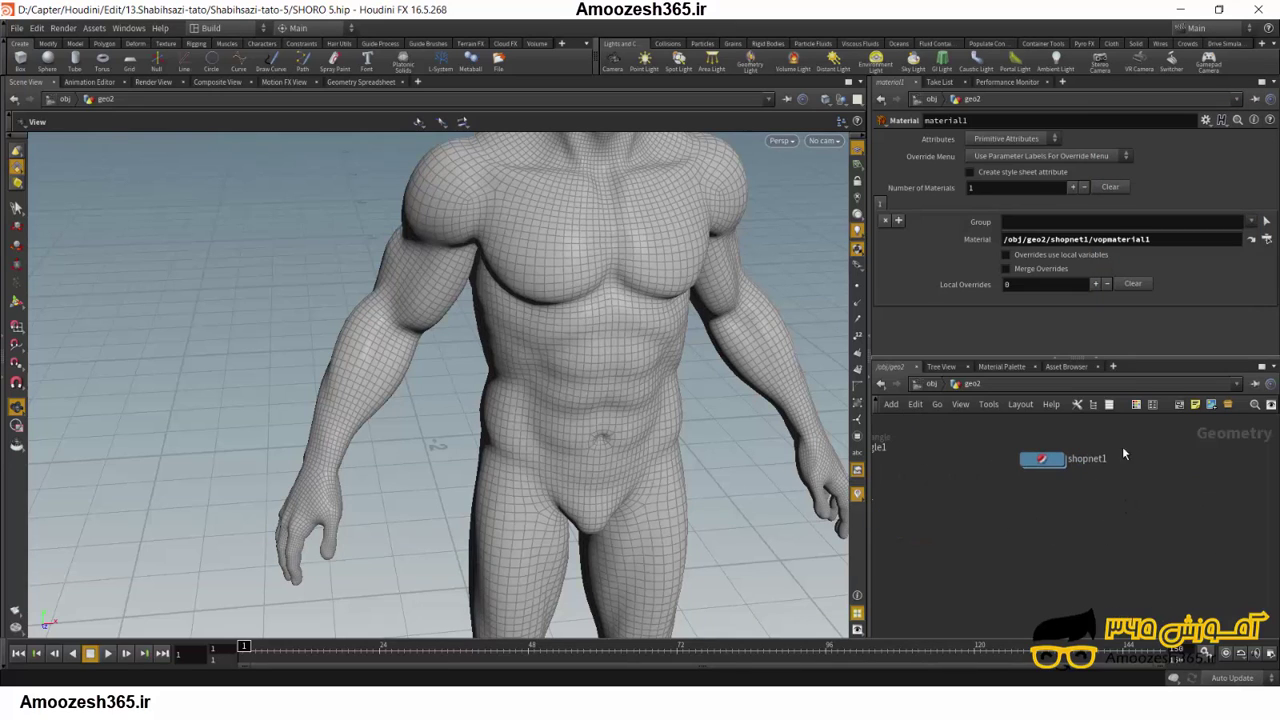
Dive into shopnet1 and then into vopmaterial1's shader network.
click(1042, 459)
double_click(1042, 459)
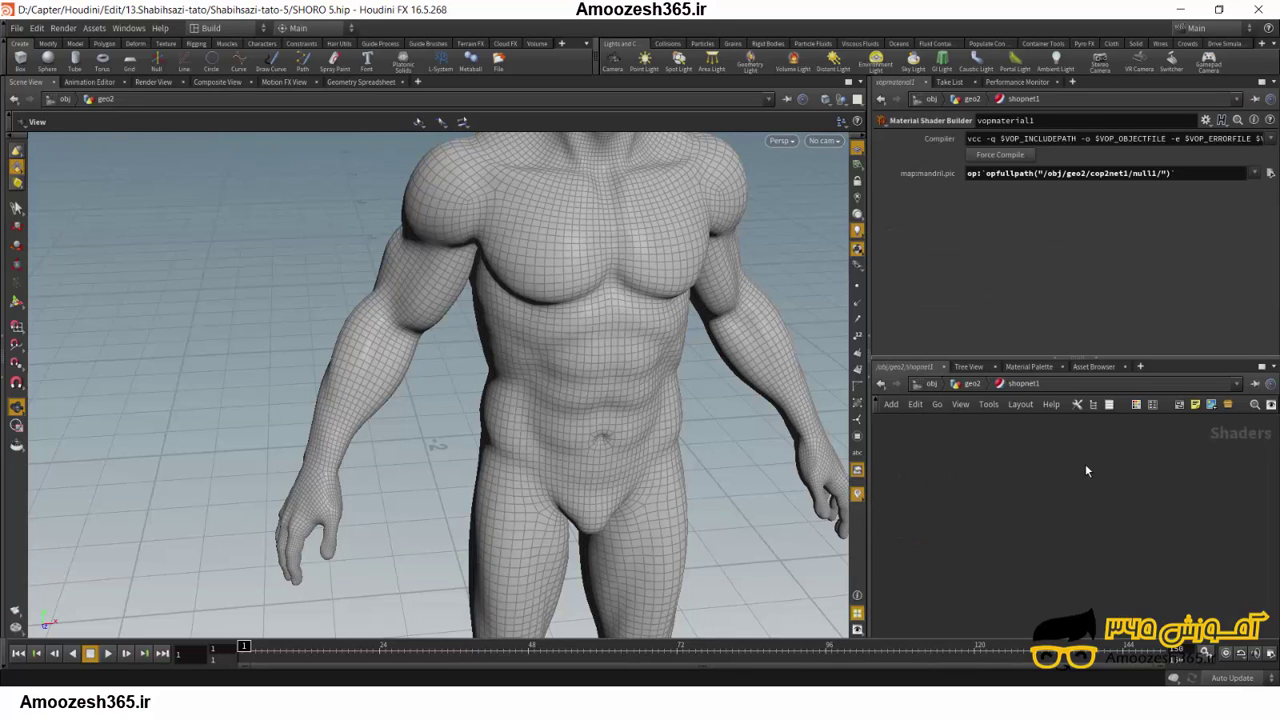
key(h)
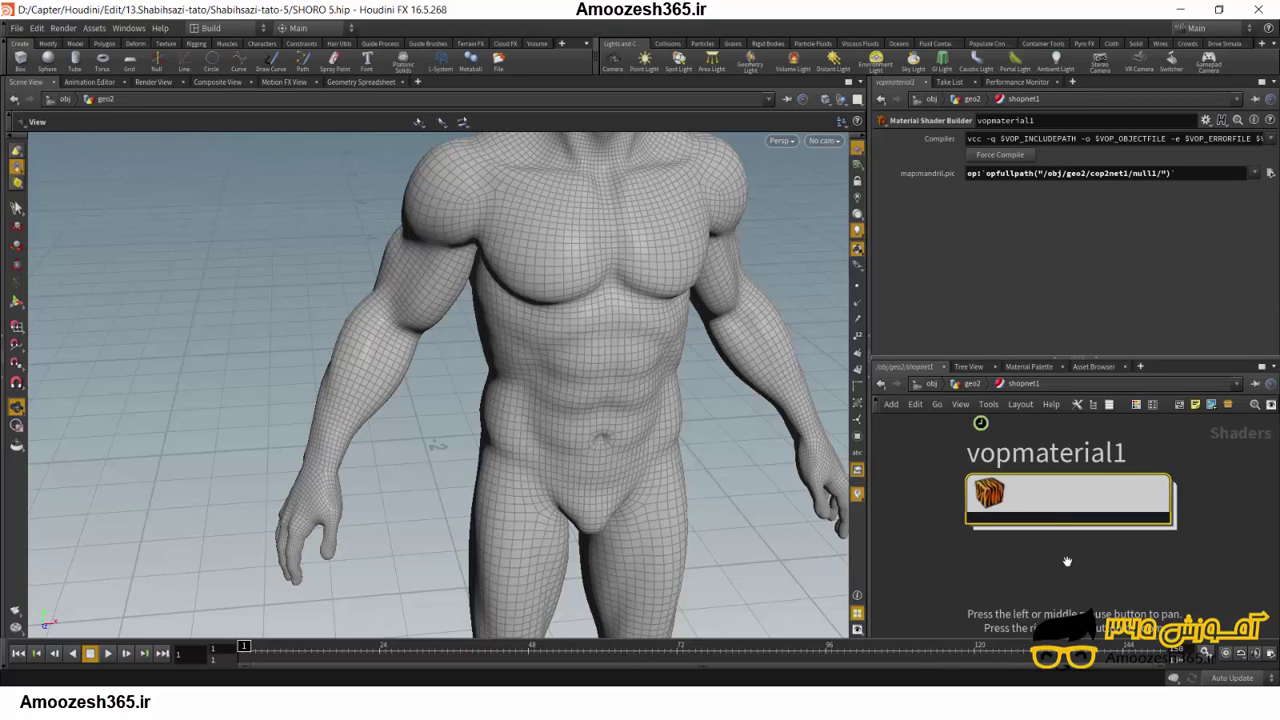
double_click(1046, 505)
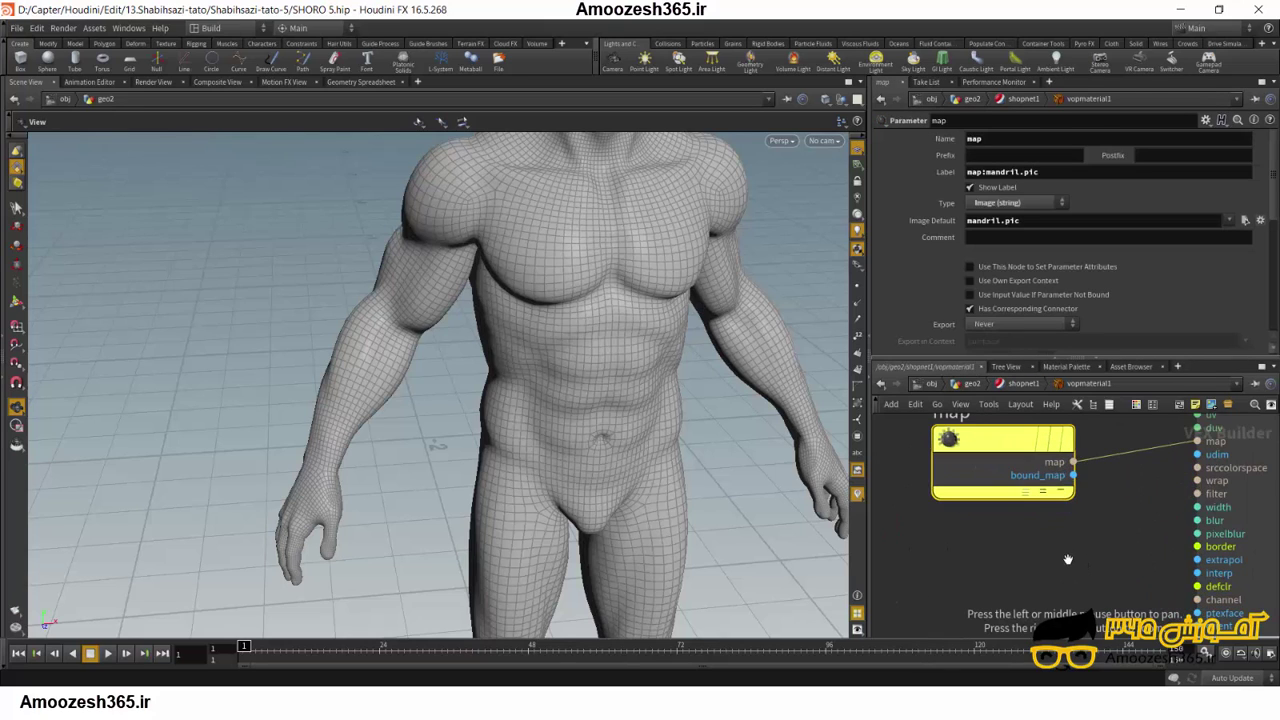
Move displacement_output aside, bring map and texture1 into view, and open the TAB node menu.
middle_drag(1068, 559, 1005, 518)
key(h)
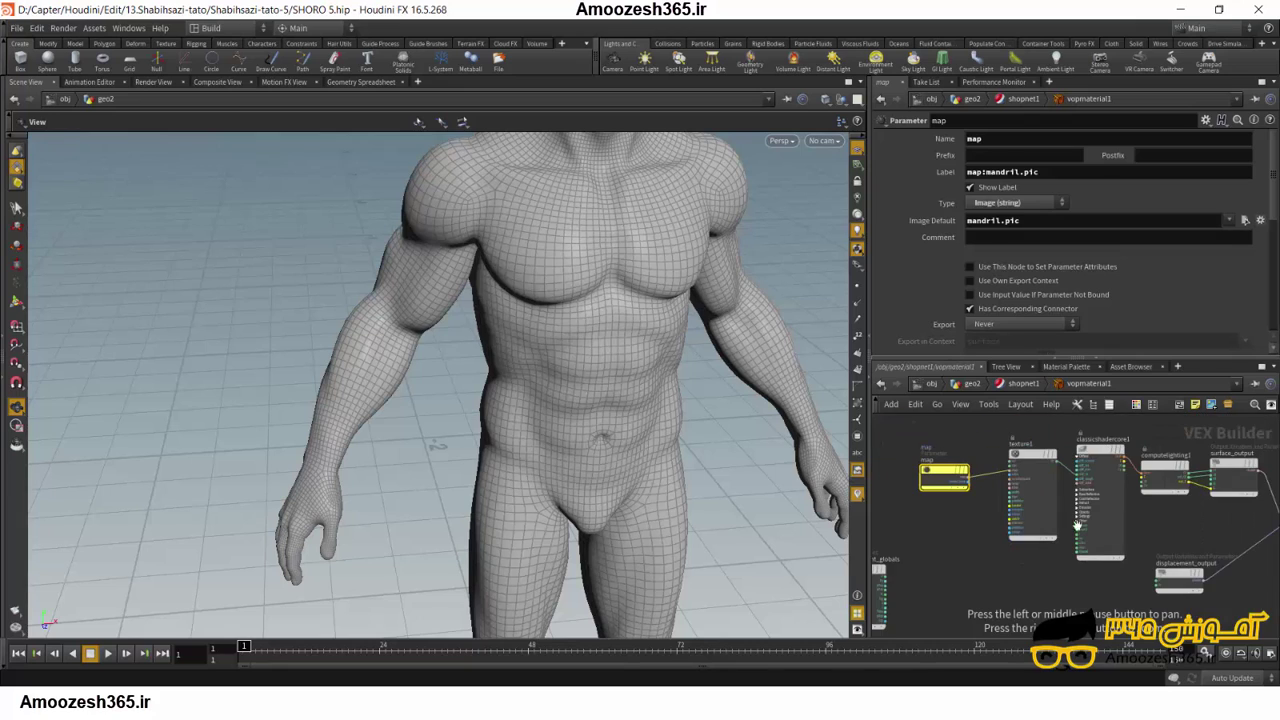
middle_drag(1100, 565, 1057, 547)
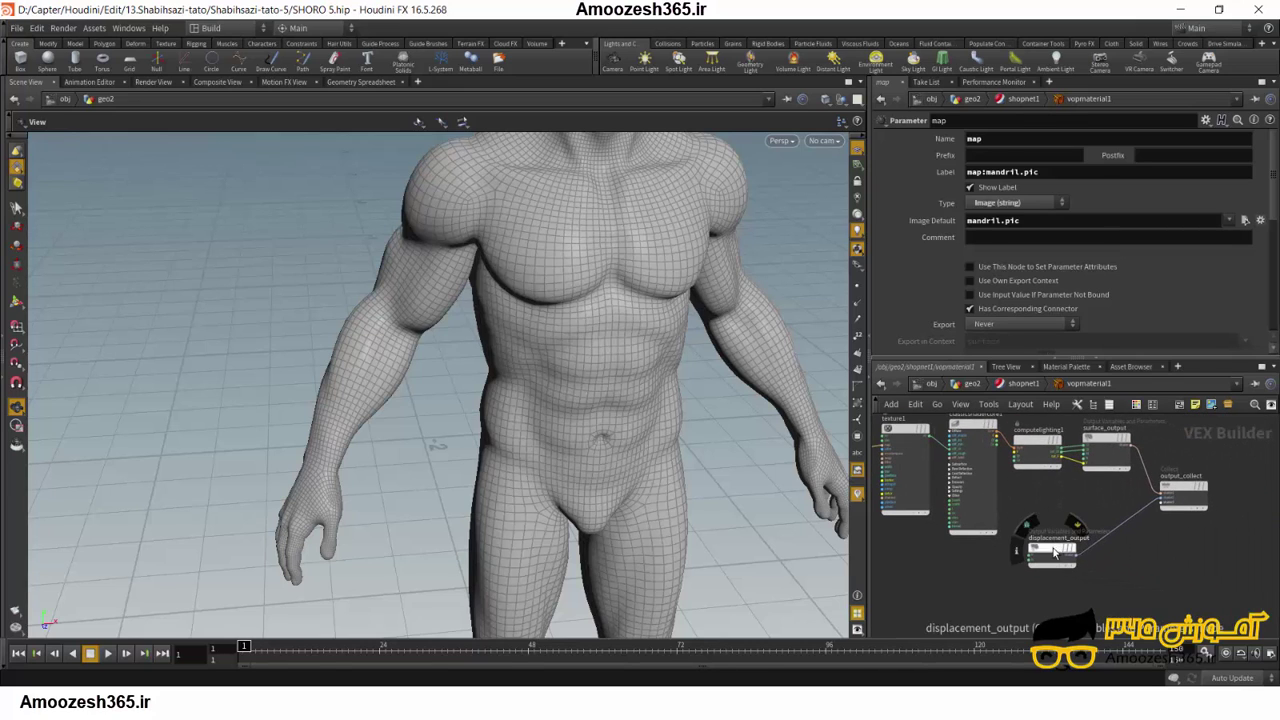
drag(1057, 548, 1205, 550)
scroll(1080, 549, up, 3)
mouse_move(1080, 549)
middle_down()
mouse_move(1276, 604)
mouse_move(1276, 566)
middle_up()
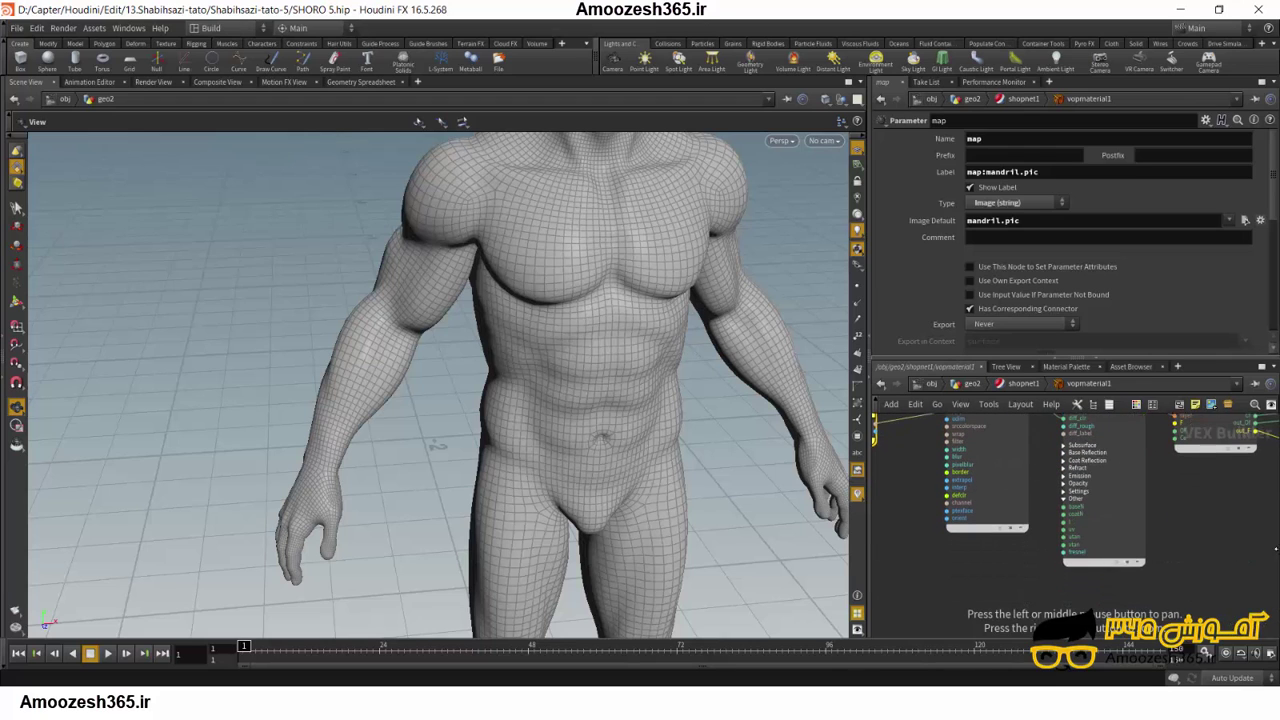
middle_drag(940, 570, 1018, 572)
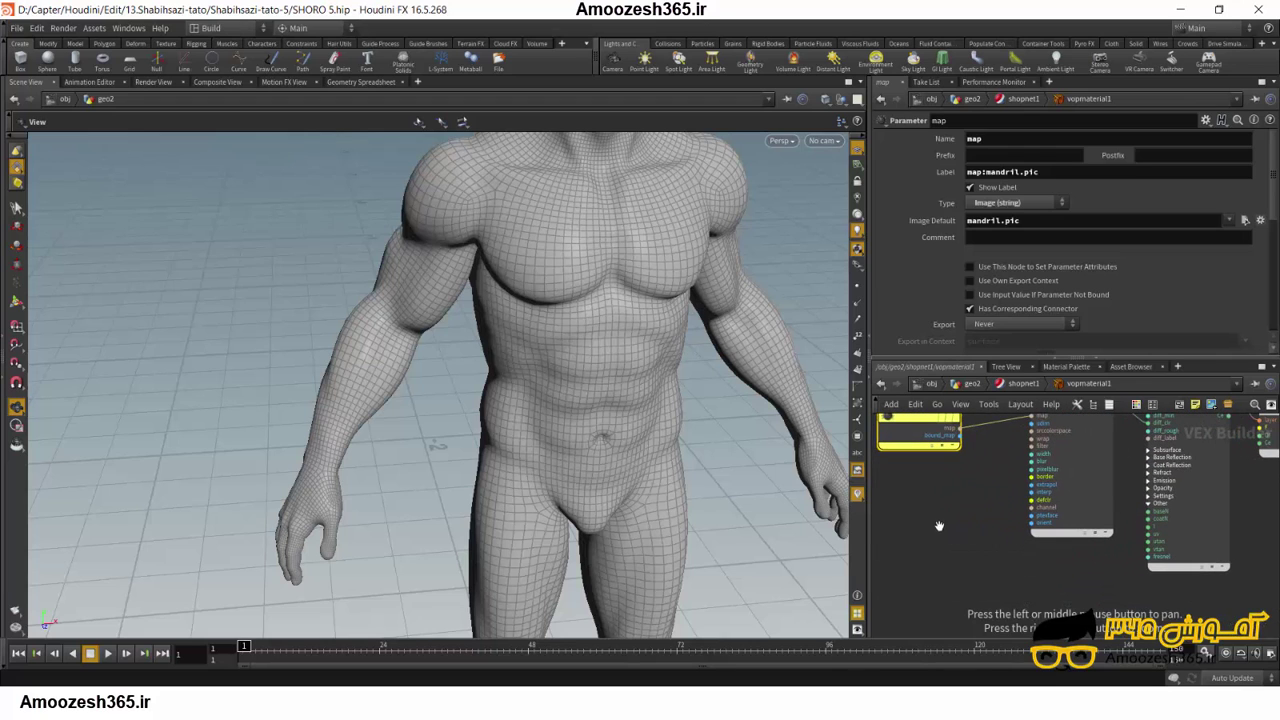
key(Tab)
Add a Parameter node, parm1, beside map and texture1 and maximize the network pane.
text(p)
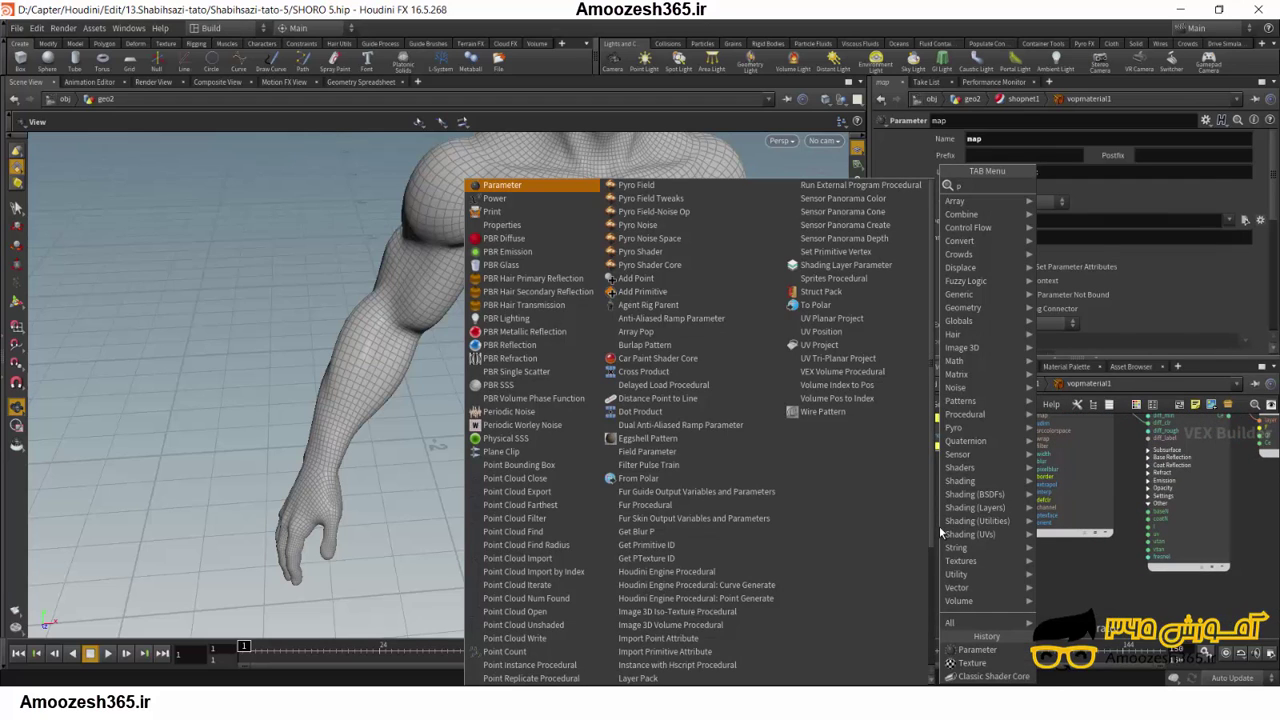
key(Return)
click(955, 556)
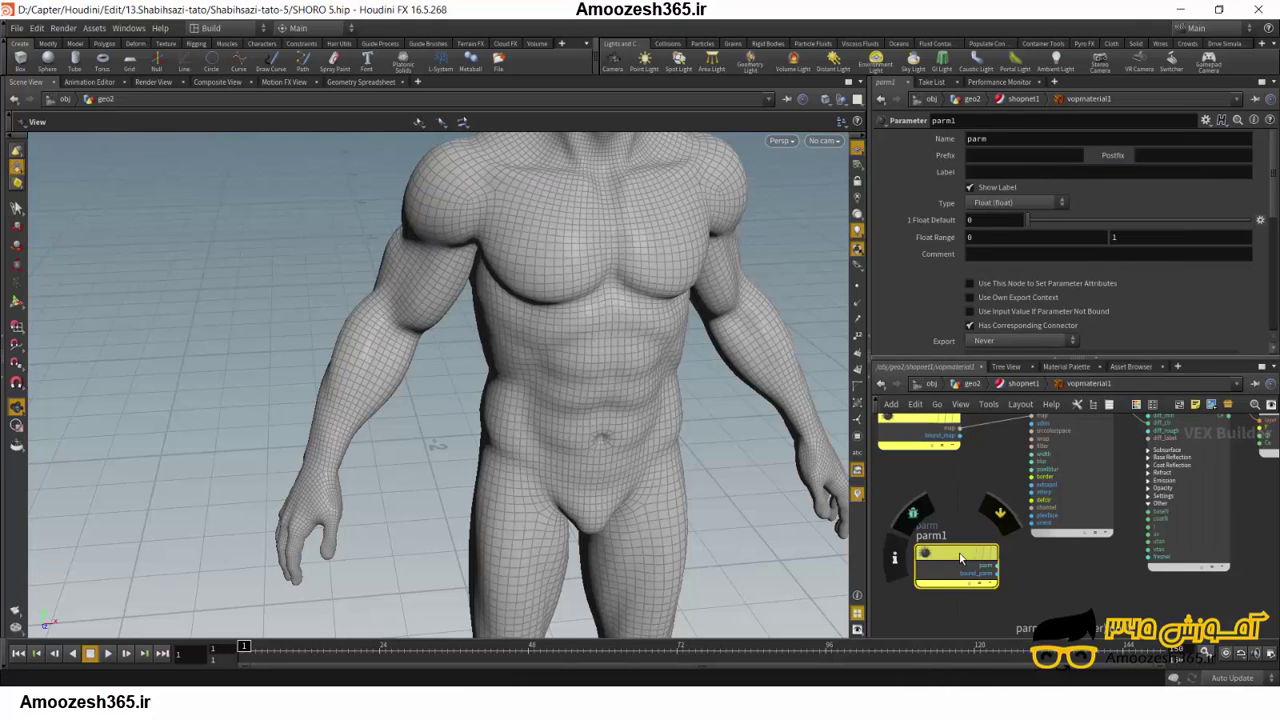
drag(960, 558, 945, 541)
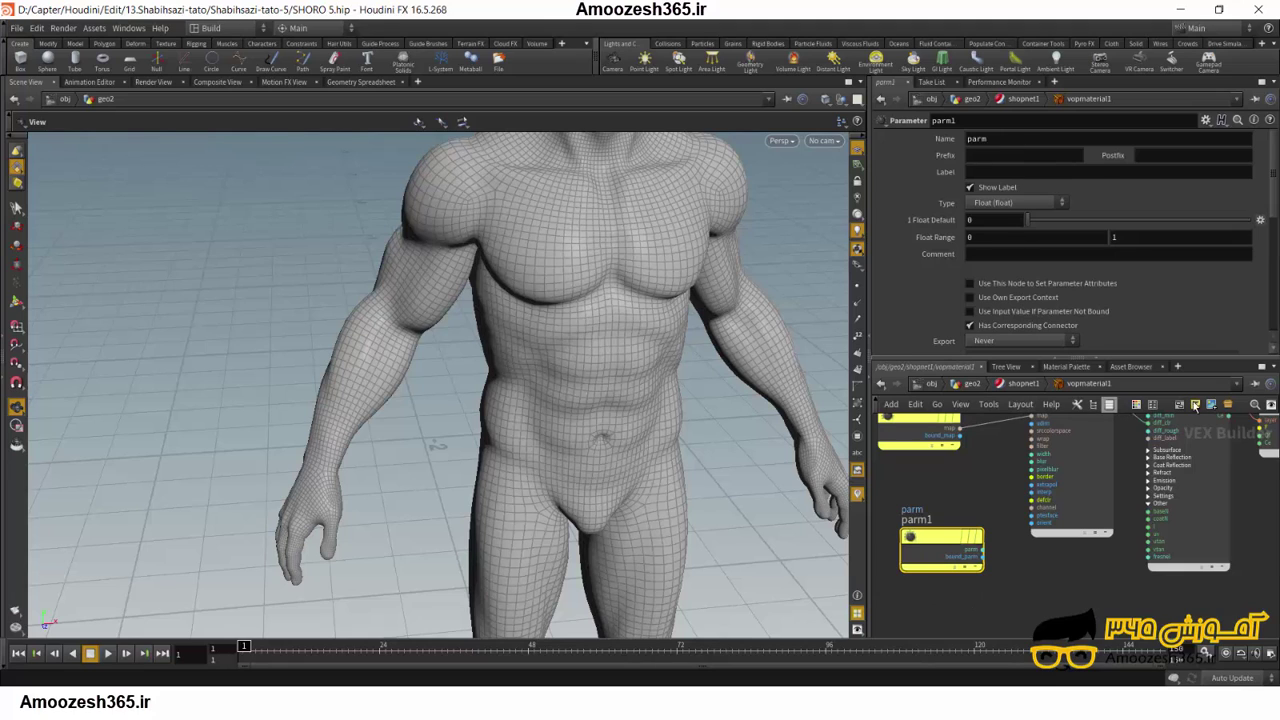
click(1260, 367)
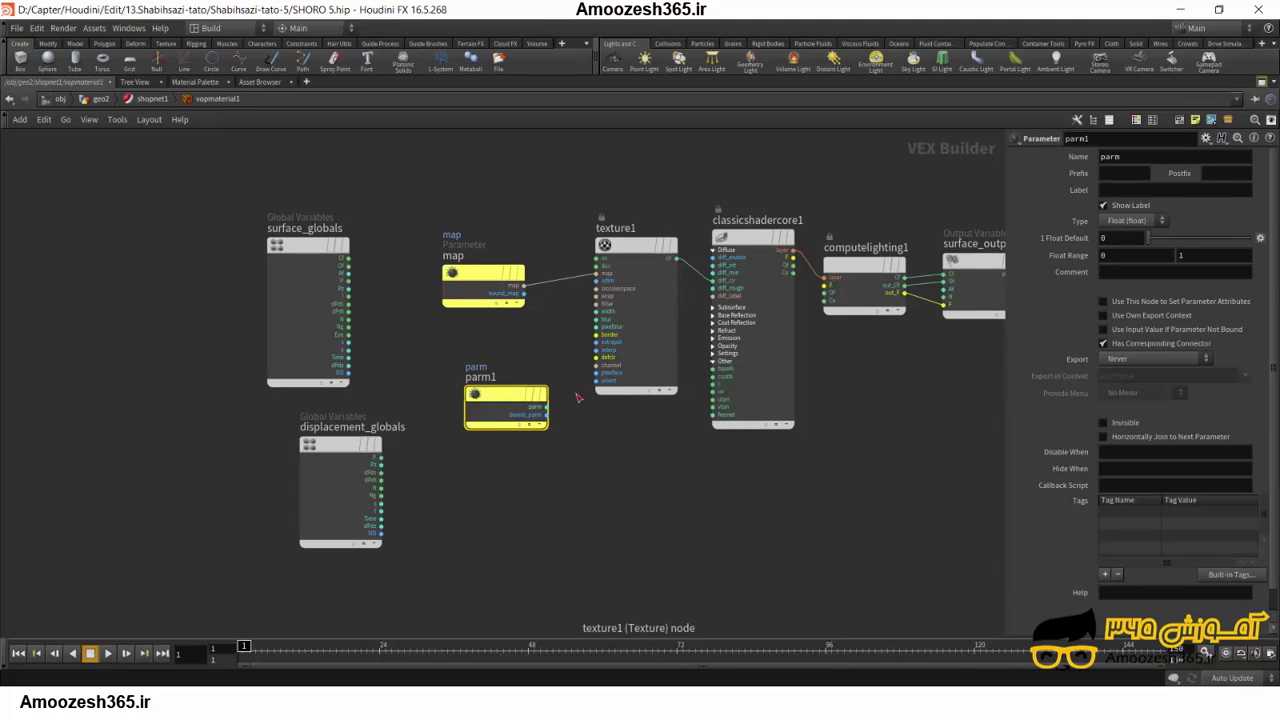
Rename the new parameter to 'paint'.
drag(441, 349, 541, 484)
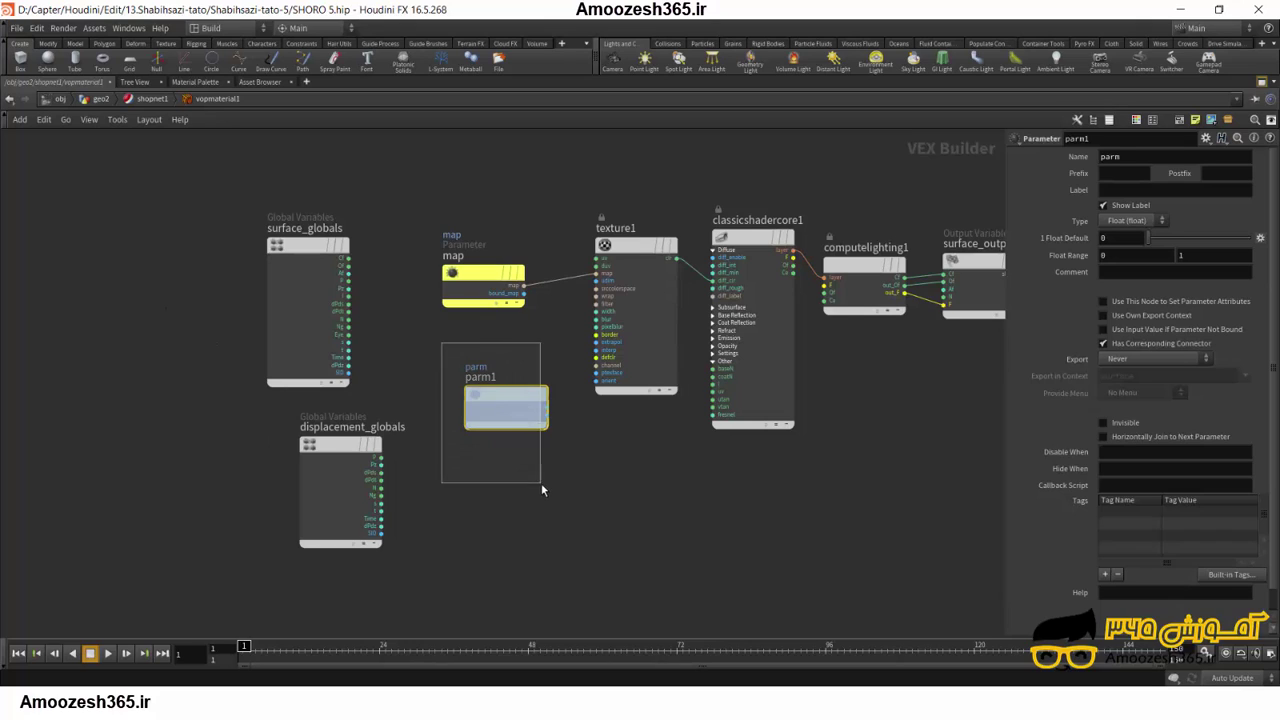
click(1137, 157)
double_click(1137, 157)
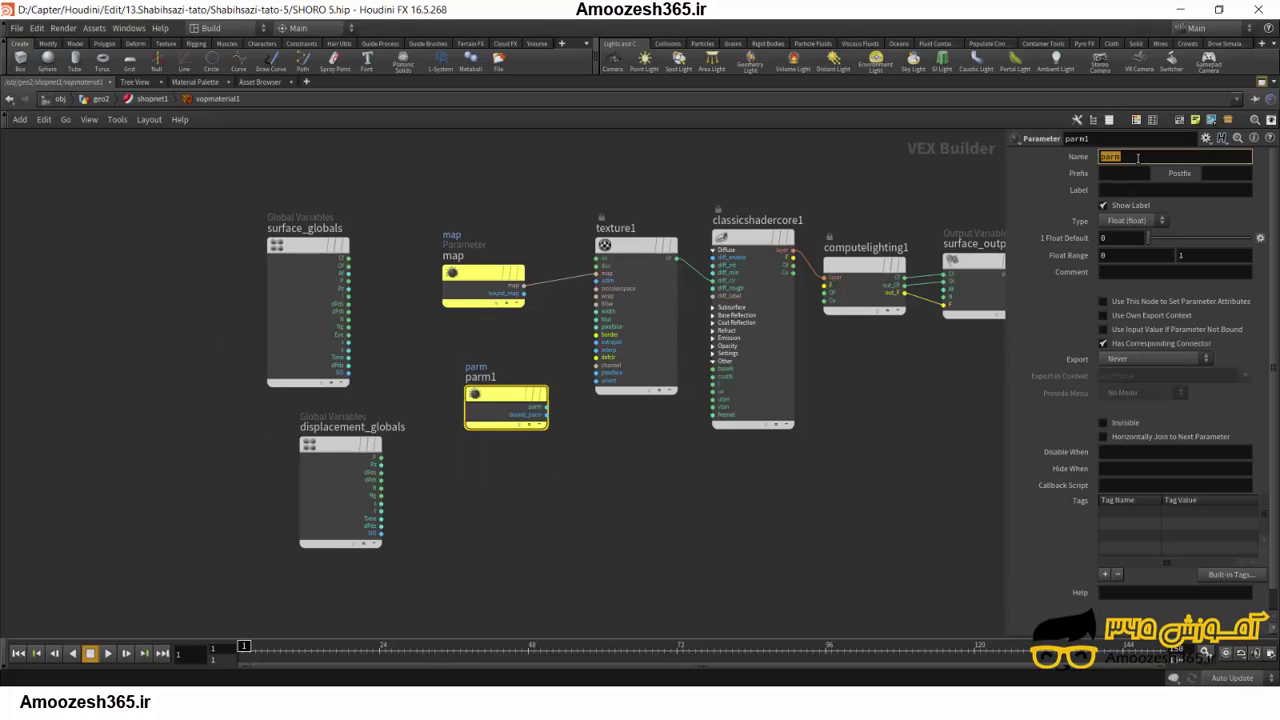
text(paint)
key(Return)
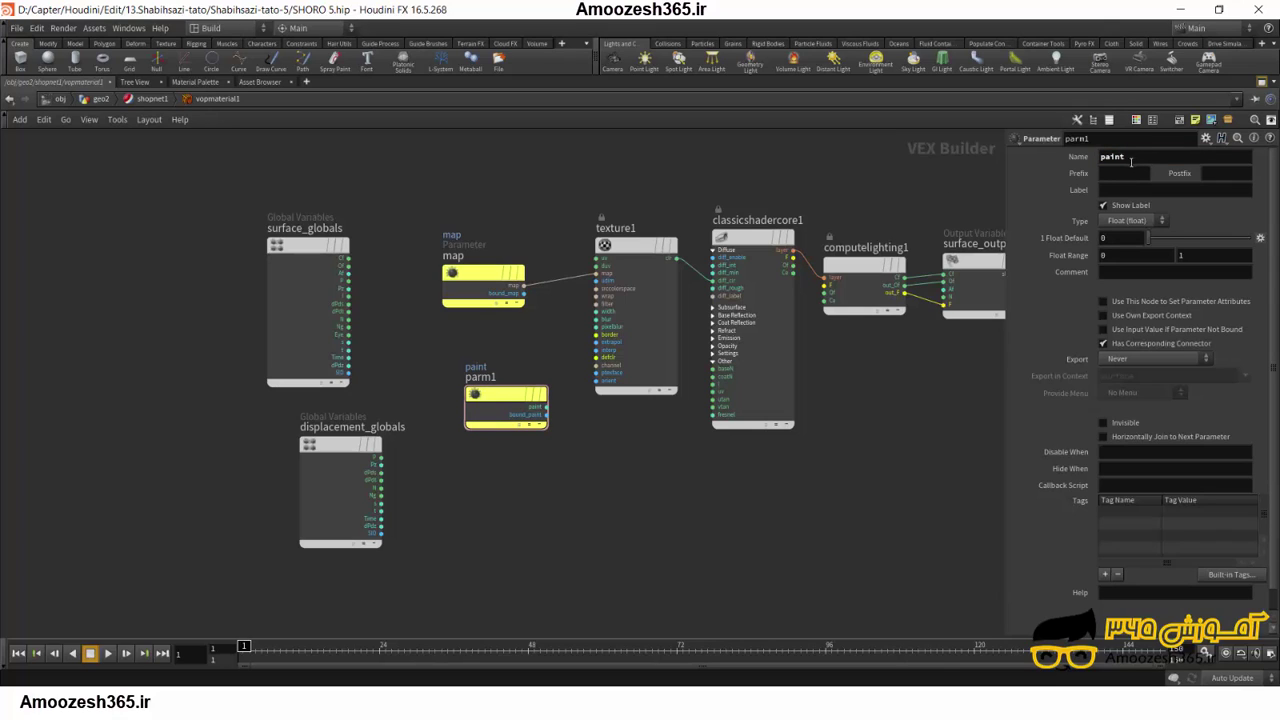
Arrange the paint, map and texture1 nodes closer together.
drag(505, 405, 432, 385)
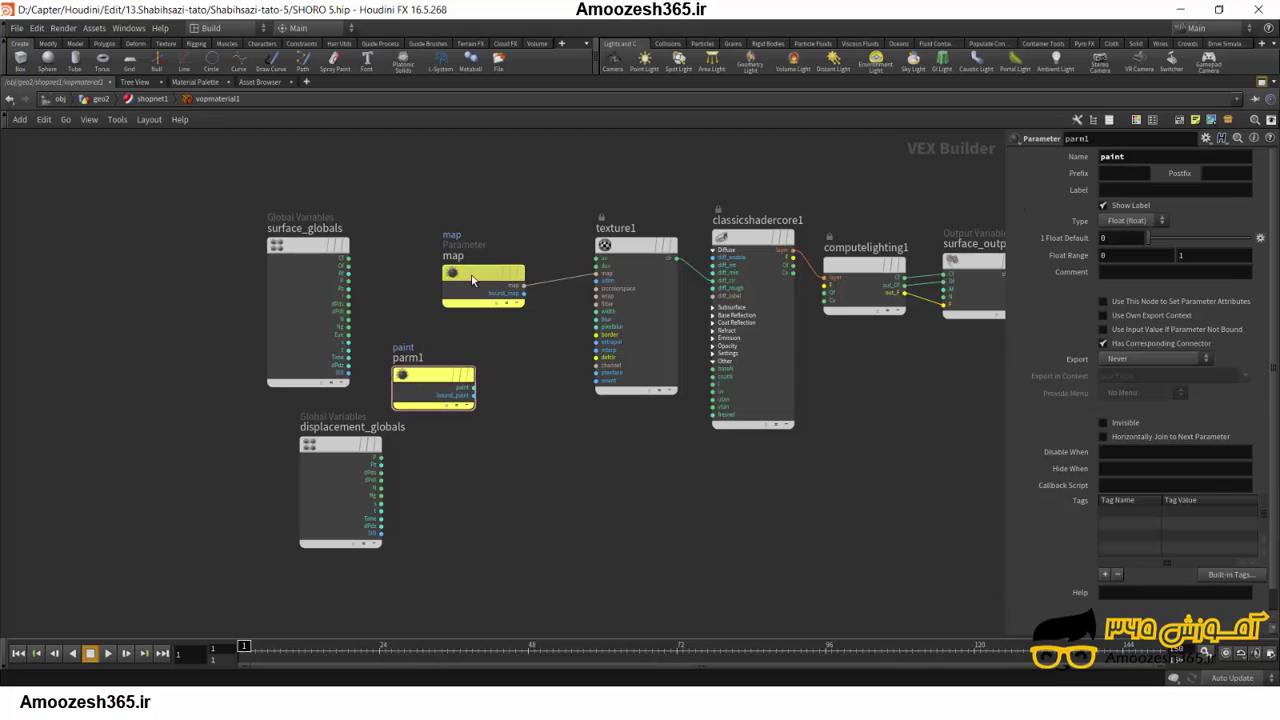
drag(473, 280, 404, 268)
drag(641, 252, 530, 265)
click(689, 282)
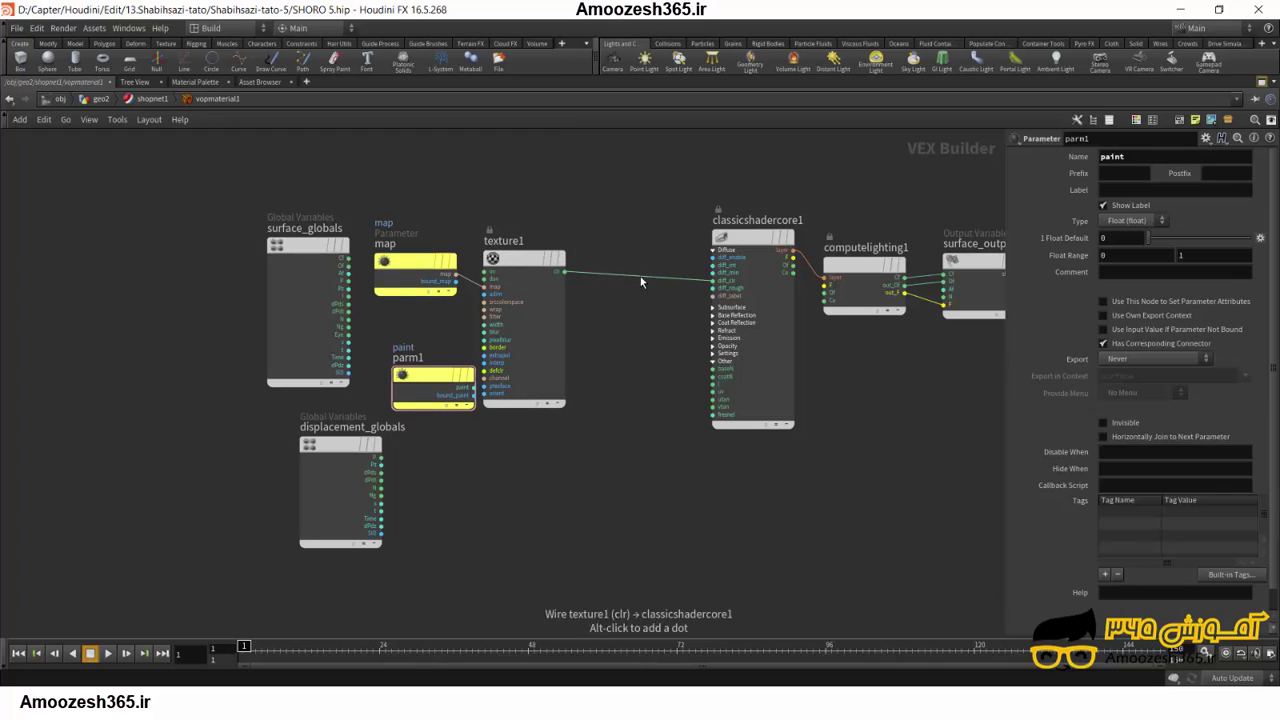
key(Tab)
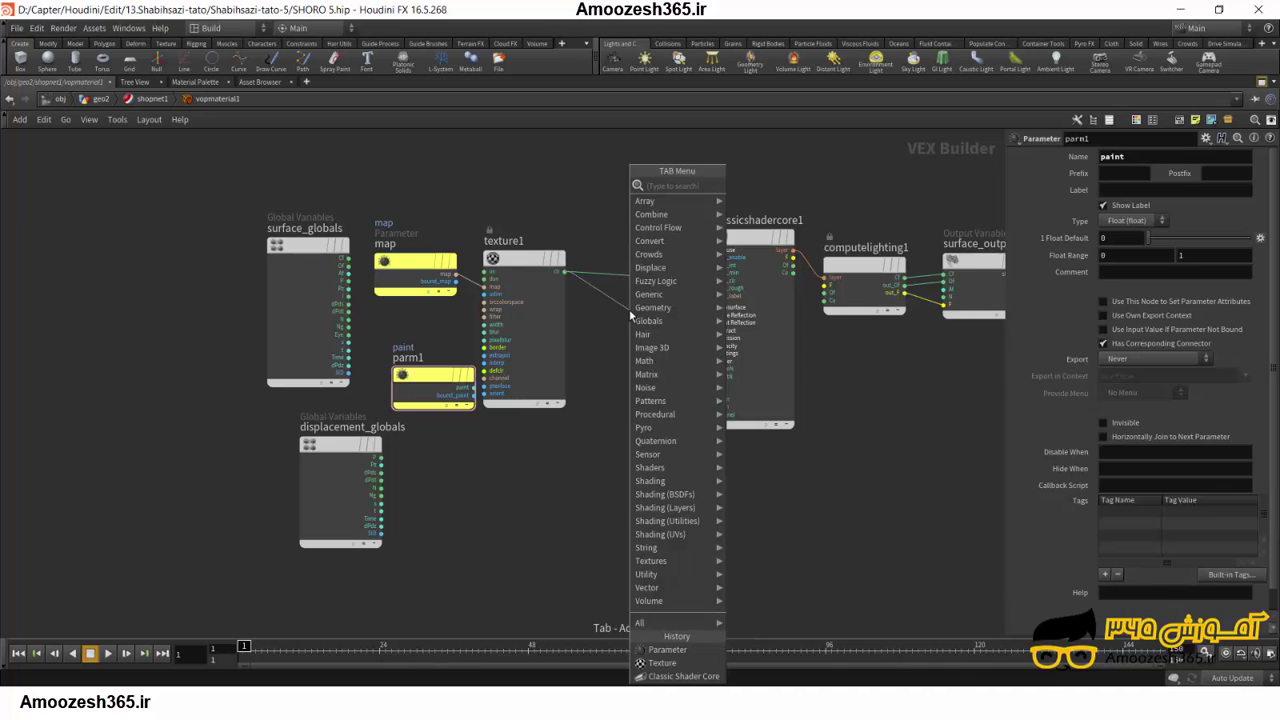
Insert a Color Mix node on the wire between texture1 and the shader core.
text(mix)
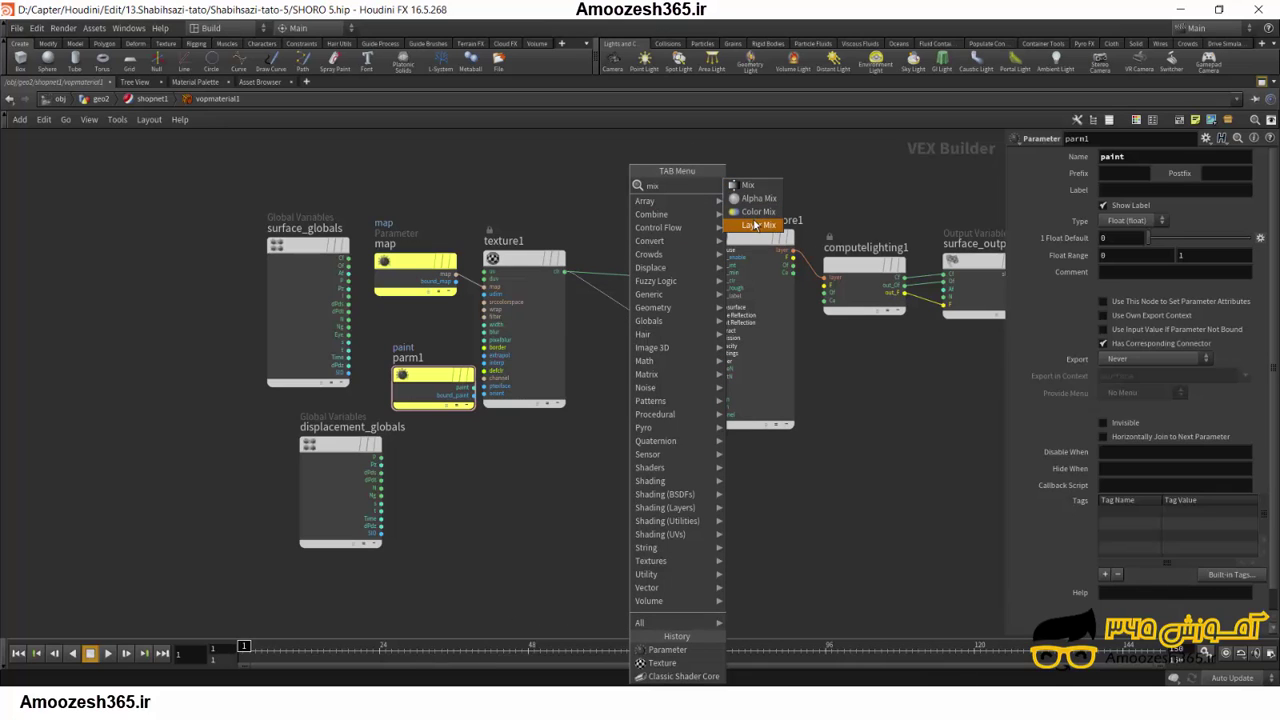
click(757, 212)
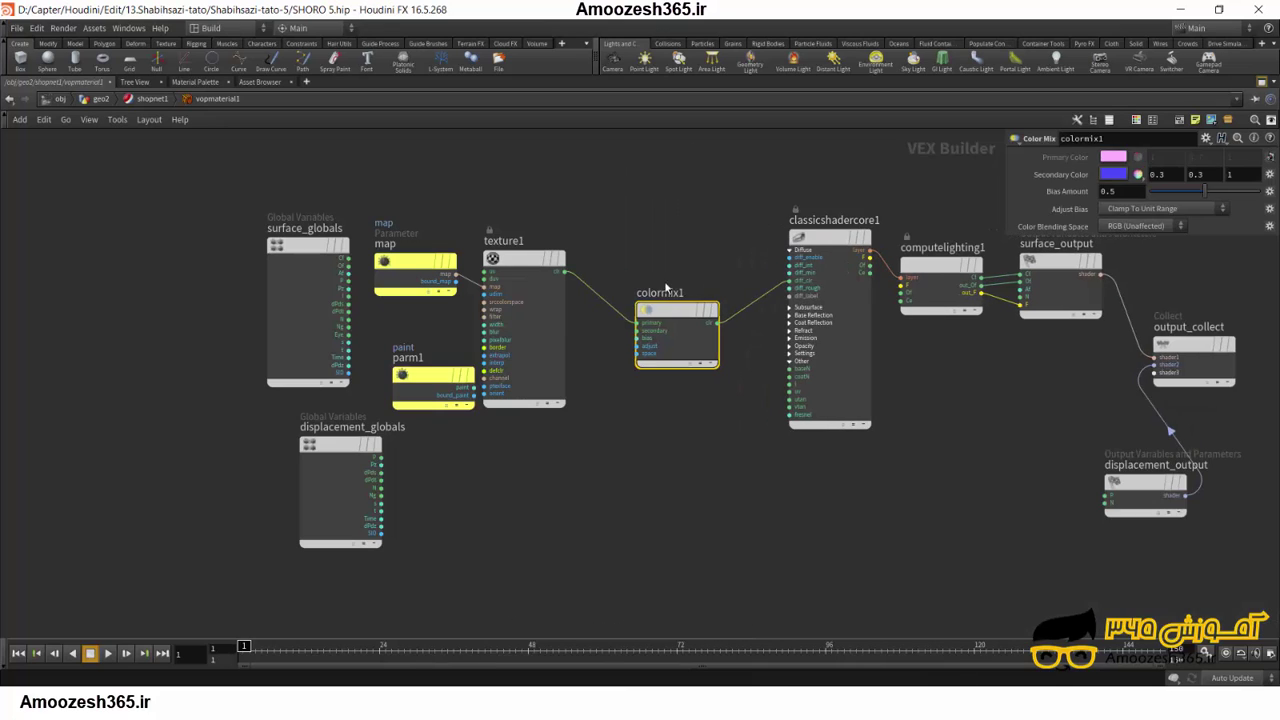
mouse_move(676, 335)
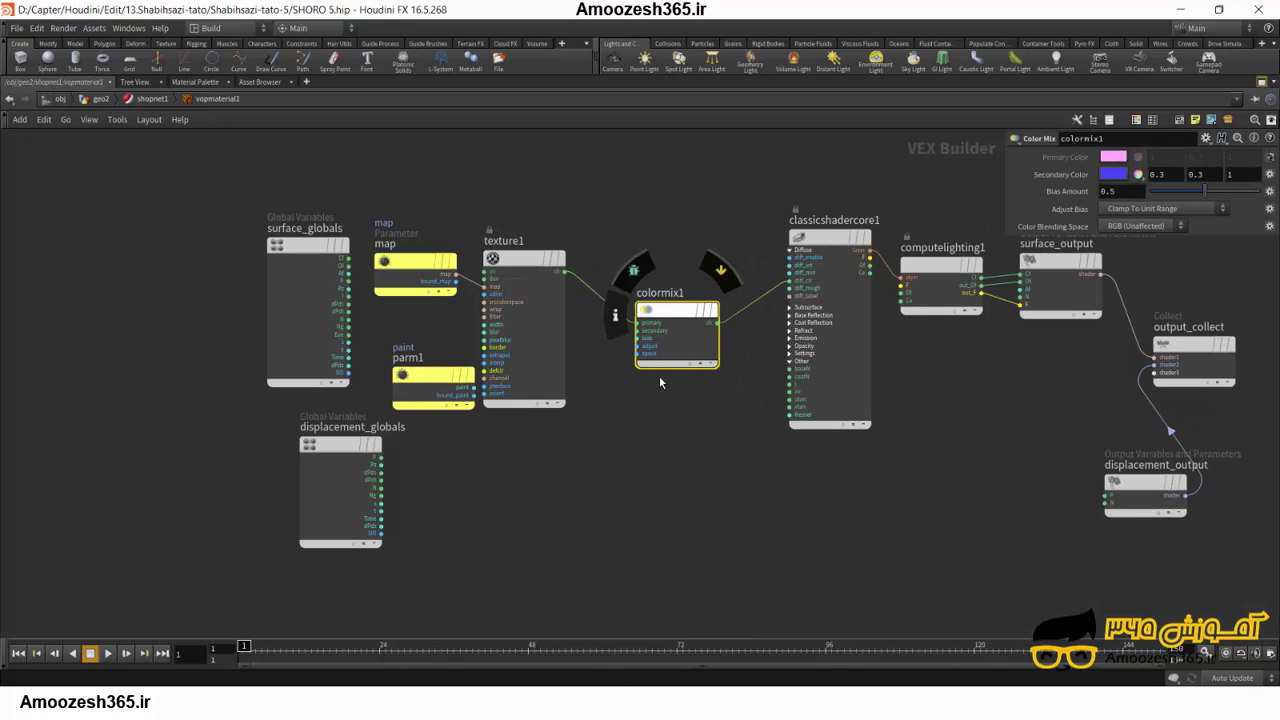
scroll(445, 409, up, 3)
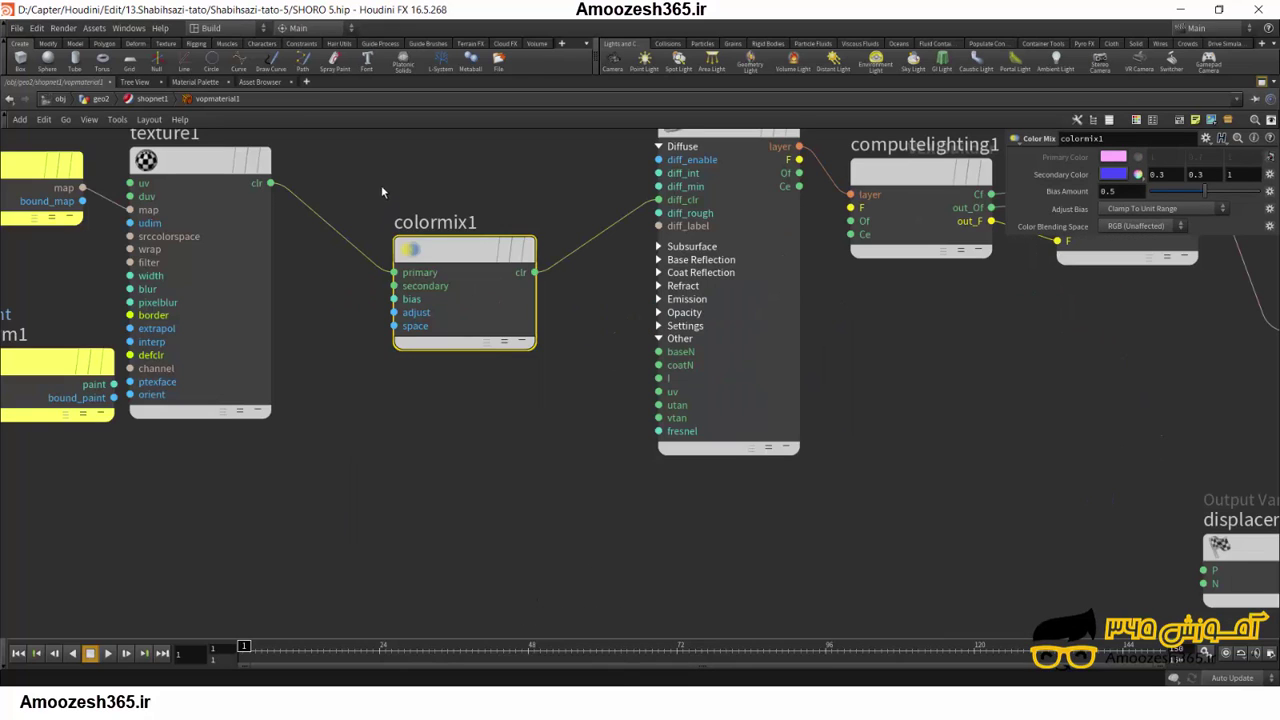
drag(523, 390, 666, 383)
drag(181, 359, 517, 422)
drag(581, 246, 614, 246)
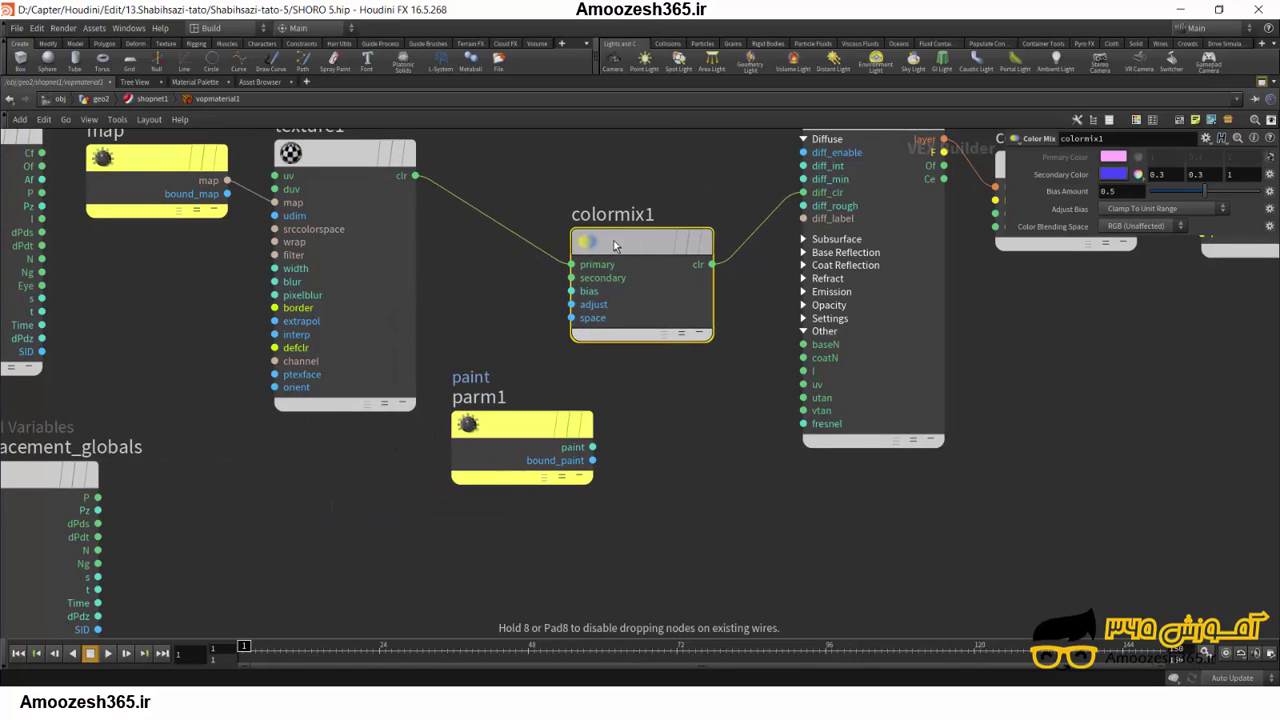
Wire the paint parameter into colormix1's bias input and place it beneath colormix1.
drag(530, 375, 530, 533)
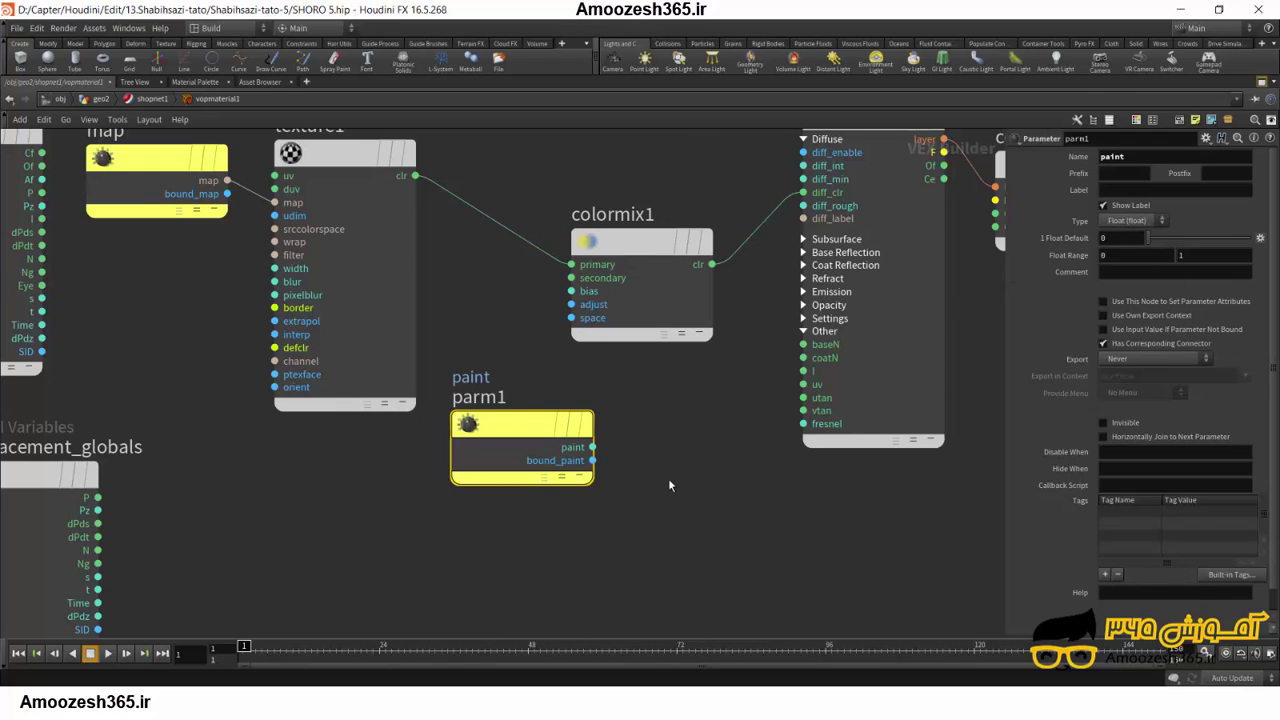
mouse_move(593, 449)
mouse_down()
mouse_move(543, 486)
mouse_move(571, 291)
mouse_up()
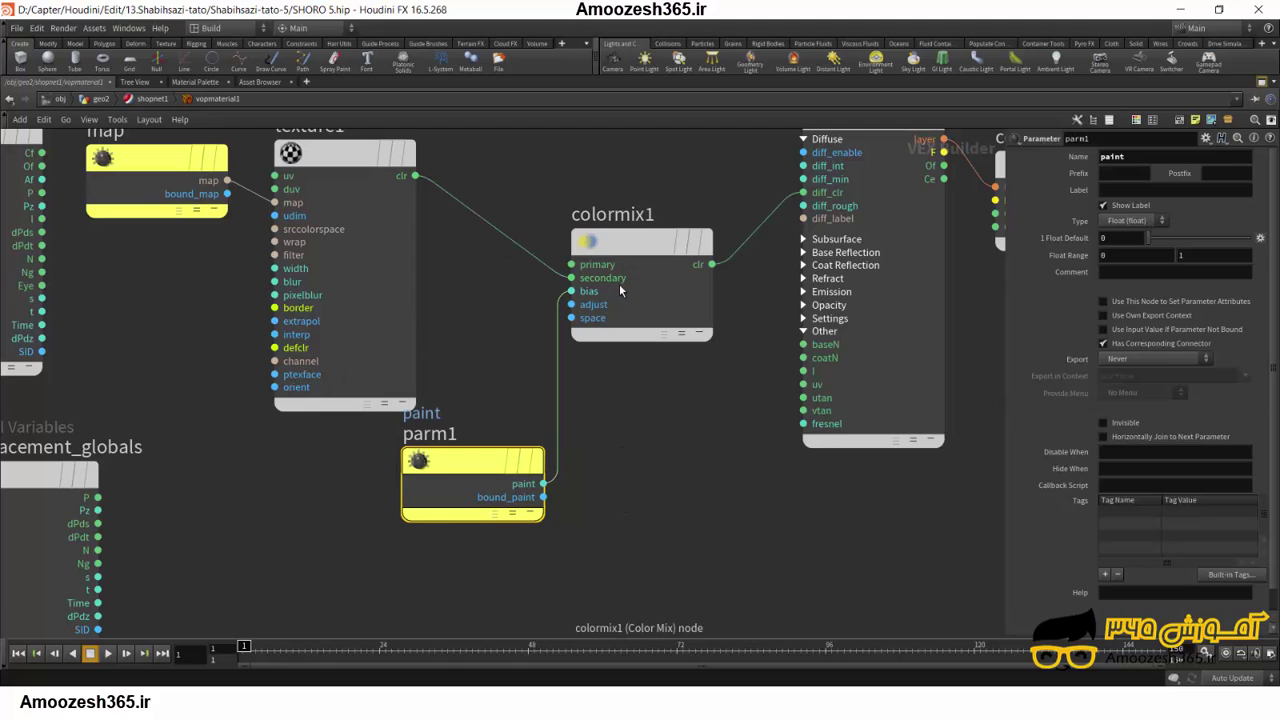
drag(624, 253, 642, 243)
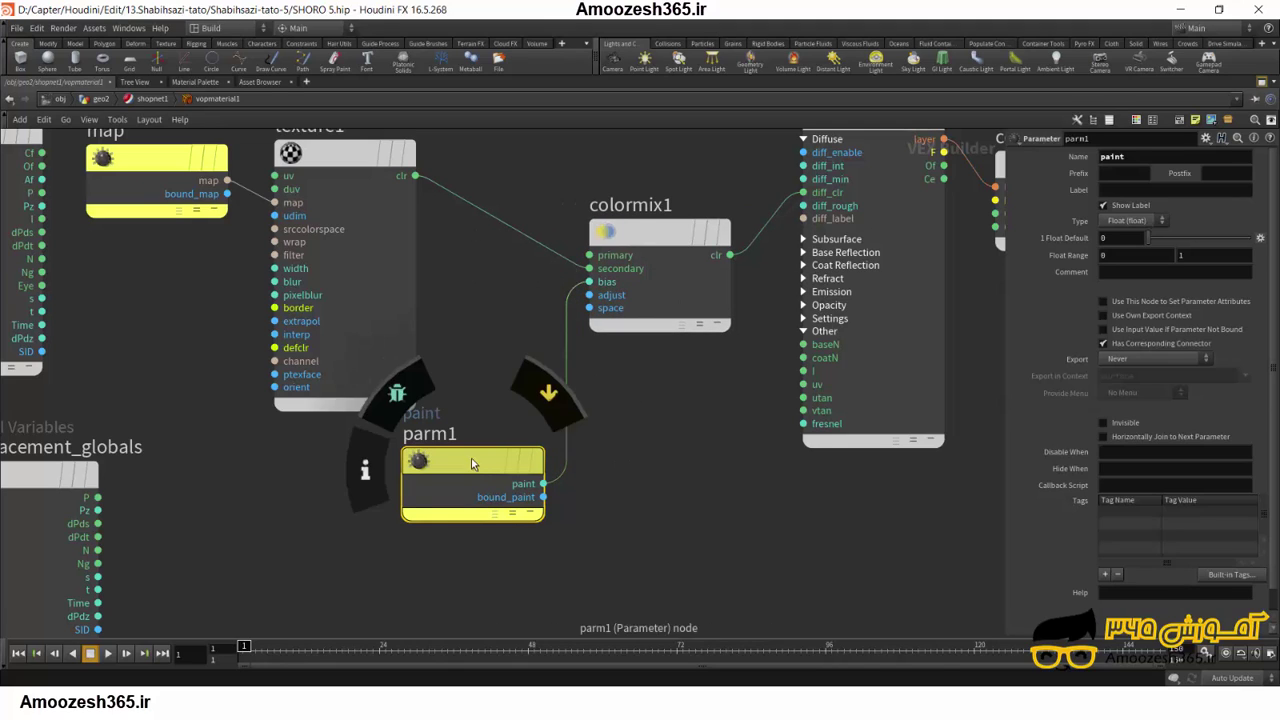
drag(470, 470, 518, 470)
Set colormix1's Primary Color to white (1 1 1).
drag(572, 160, 702, 367)
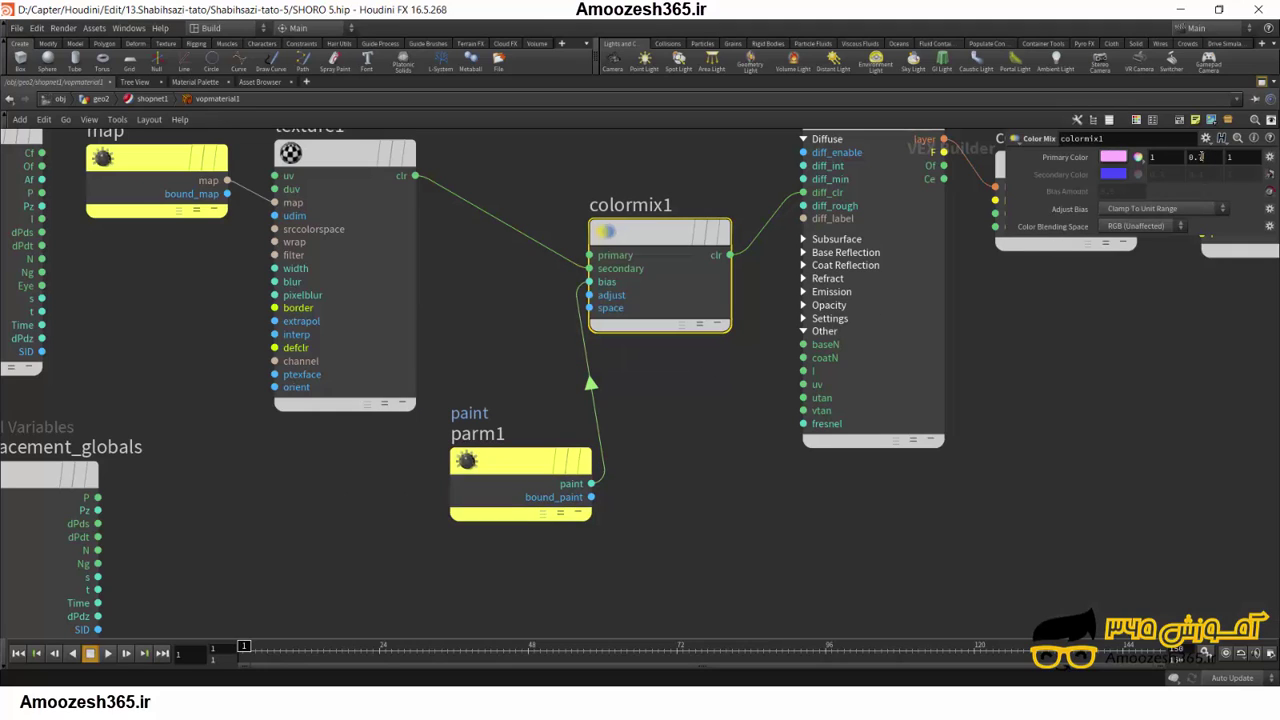
click(1196, 157)
text(1)
key(Return)
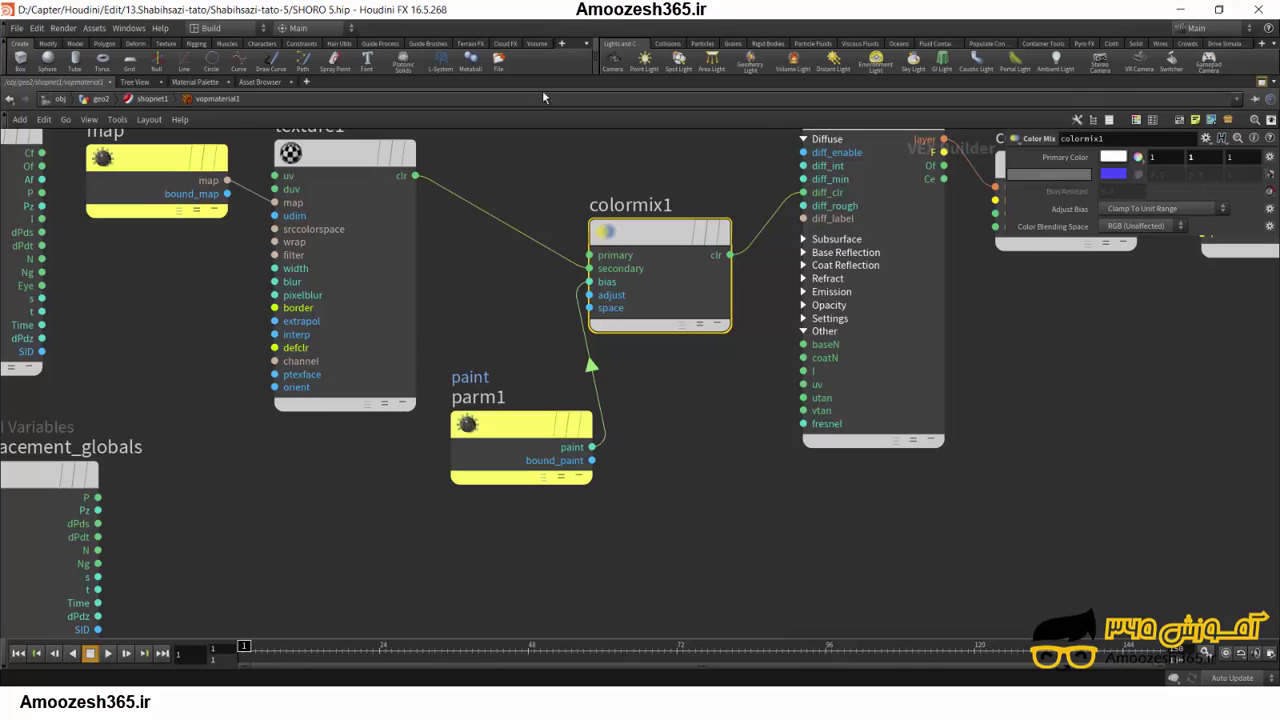
click(155, 99)
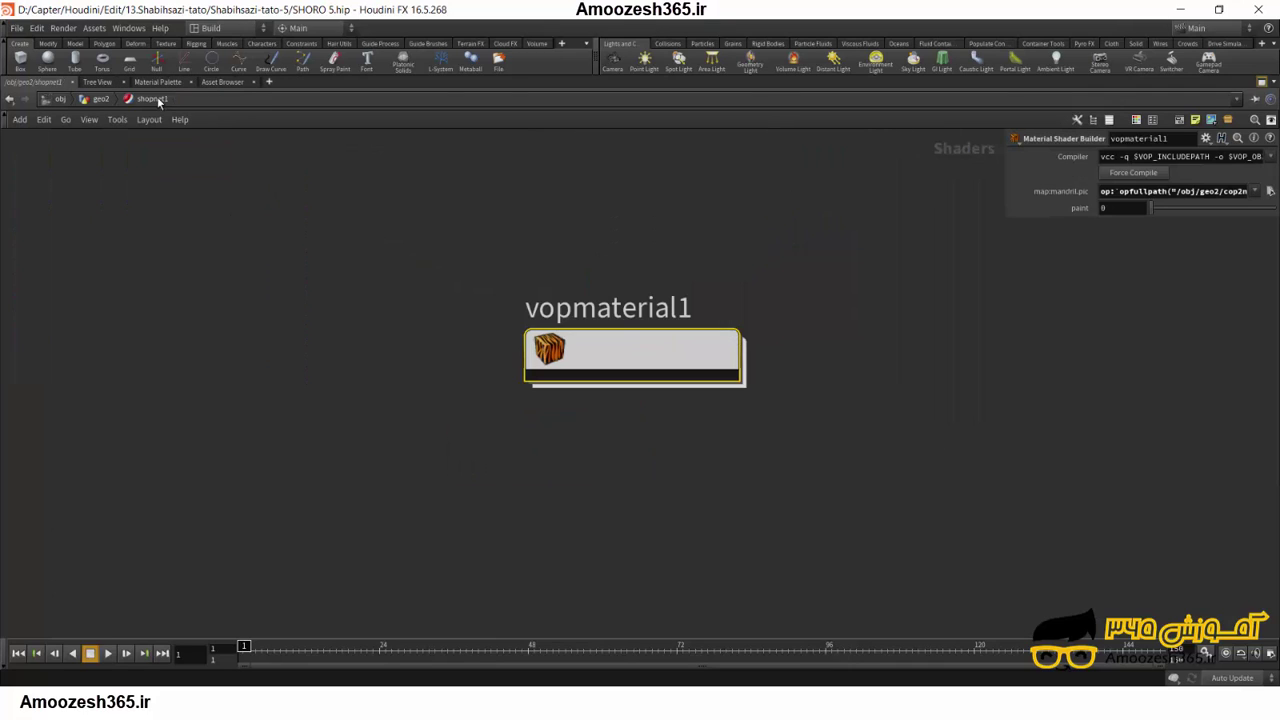
Go up through geo2 to the /obj network level.
click(92, 99)
right_drag(400, 360, 205, 160)
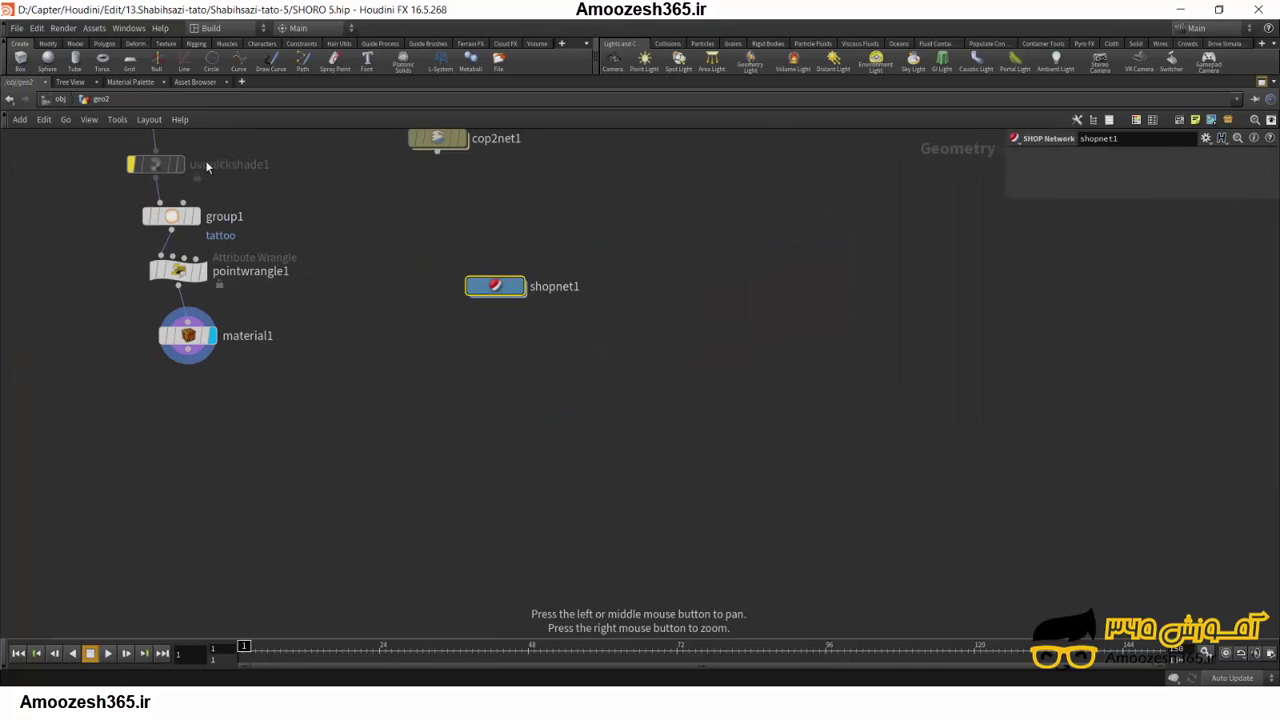
click(63, 100)
scroll(634, 457, down, 3)
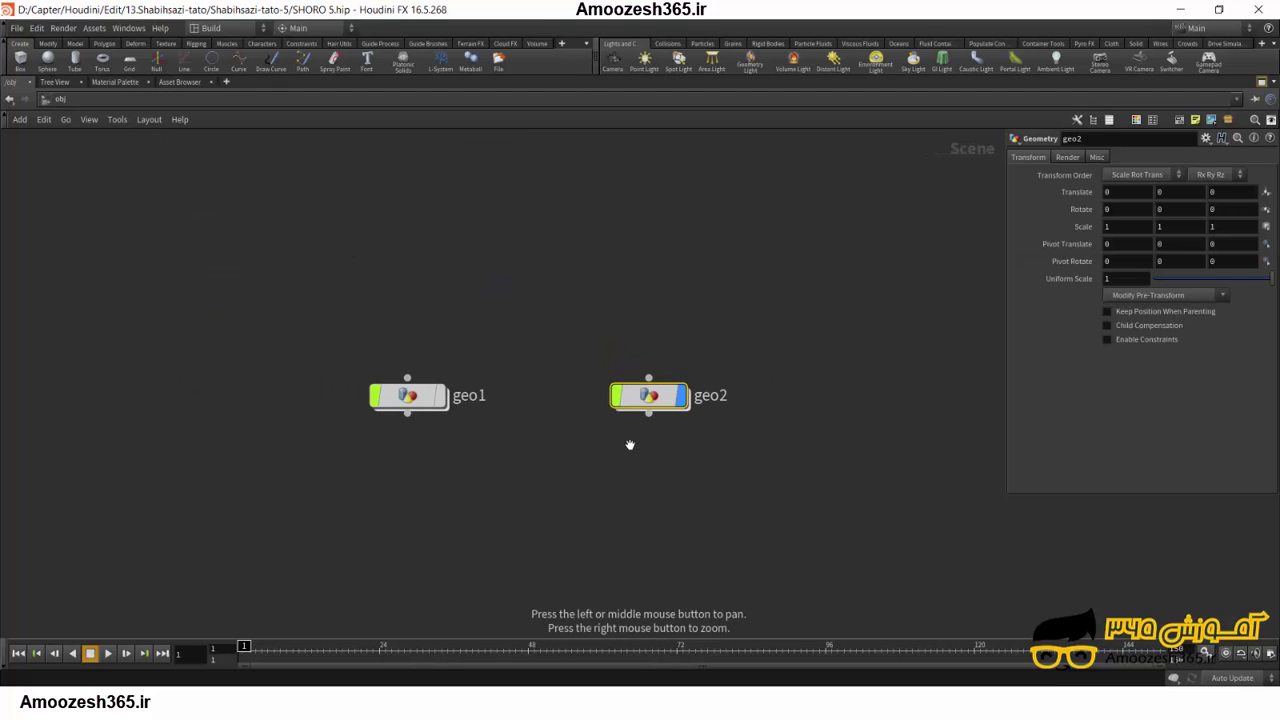
Restore the 3D viewport layout, clear the selection, and zoom out to view the whole body frontally.
click(1260, 83)
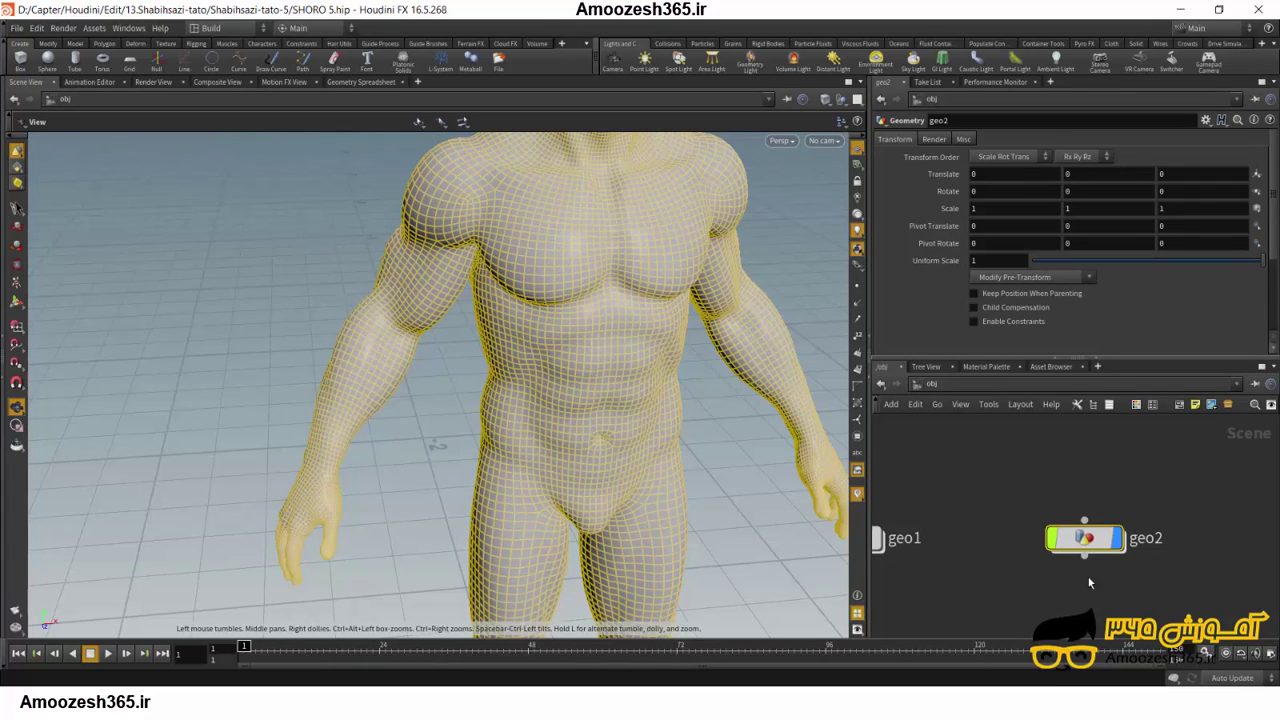
click(1086, 552)
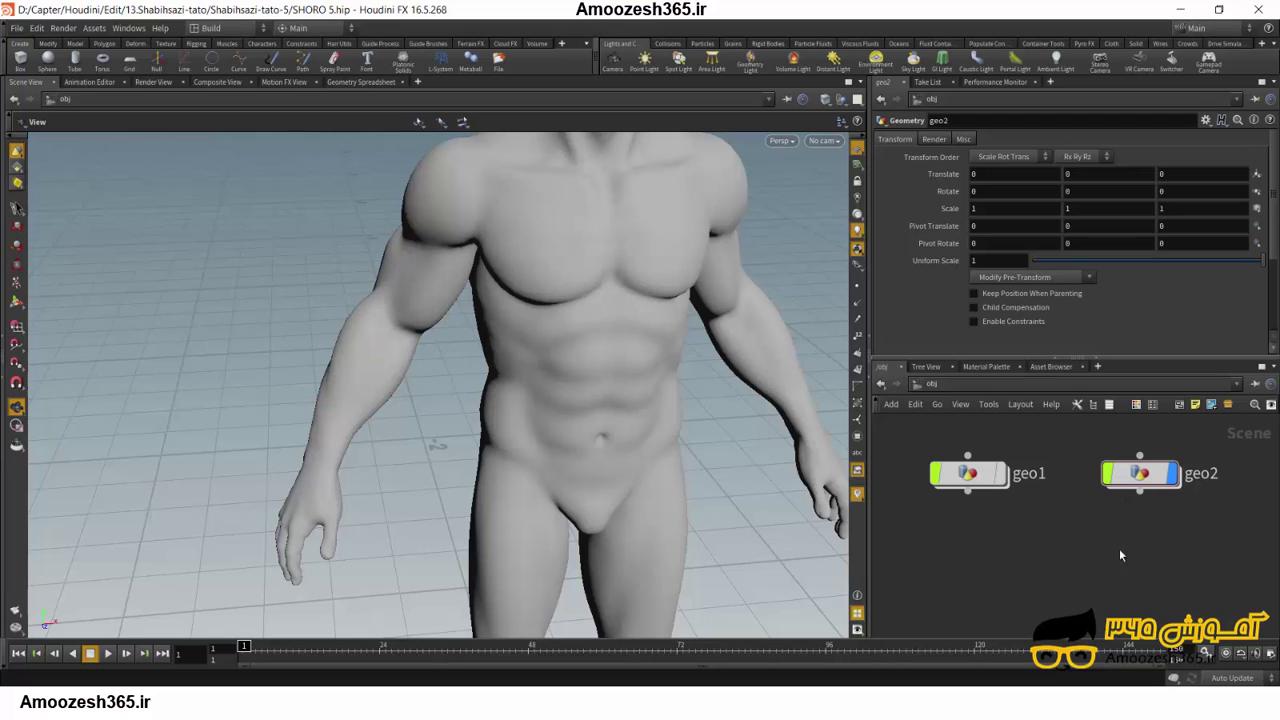
scroll(615, 437, down, 3)
scroll(615, 437, down, 3)
scroll(615, 437, down, 2)
scroll(615, 437, down, 1)
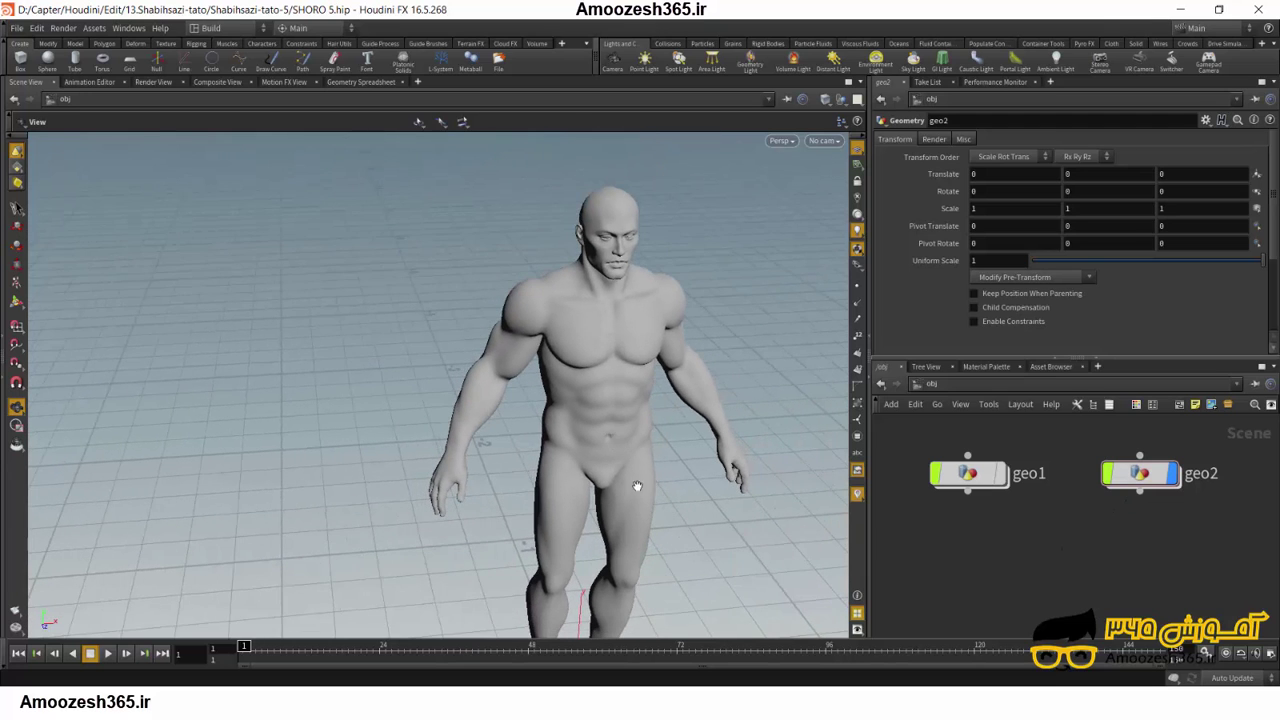
mouse_move(614, 423)
mouse_down()
mouse_move(614, 386)
mouse_move(580, 366)
mouse_move(576, 387)
mouse_up()
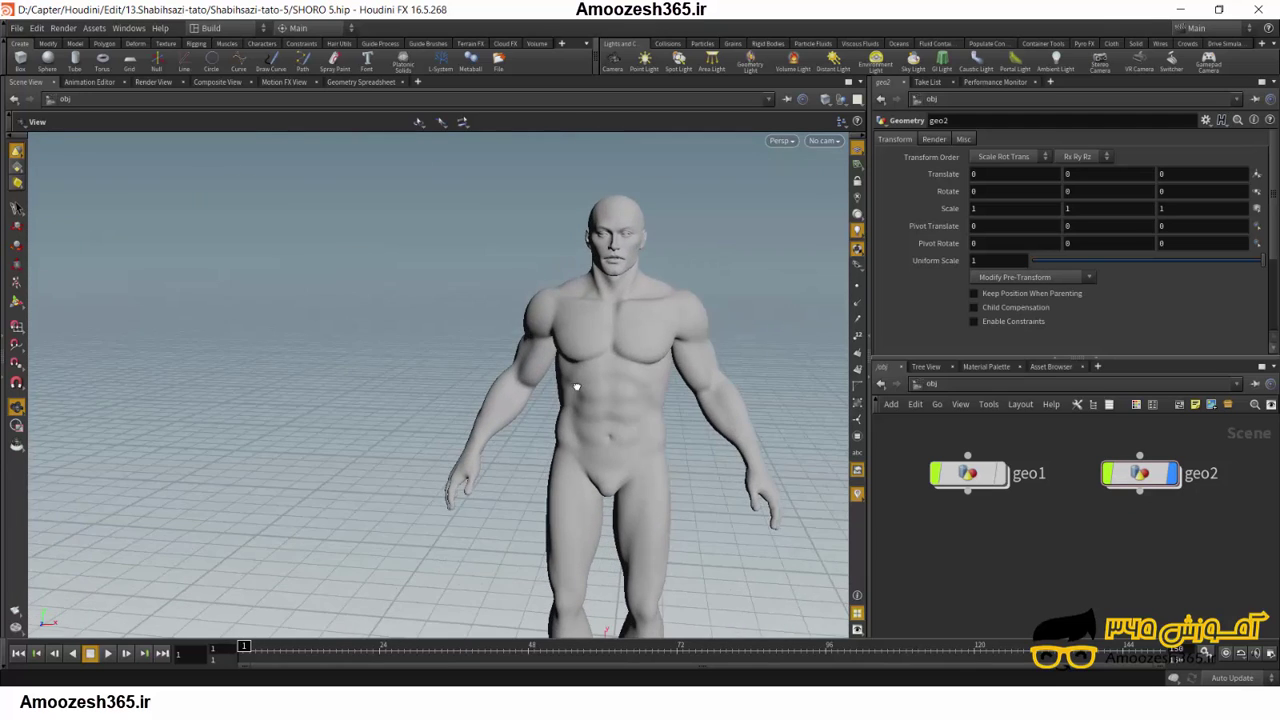